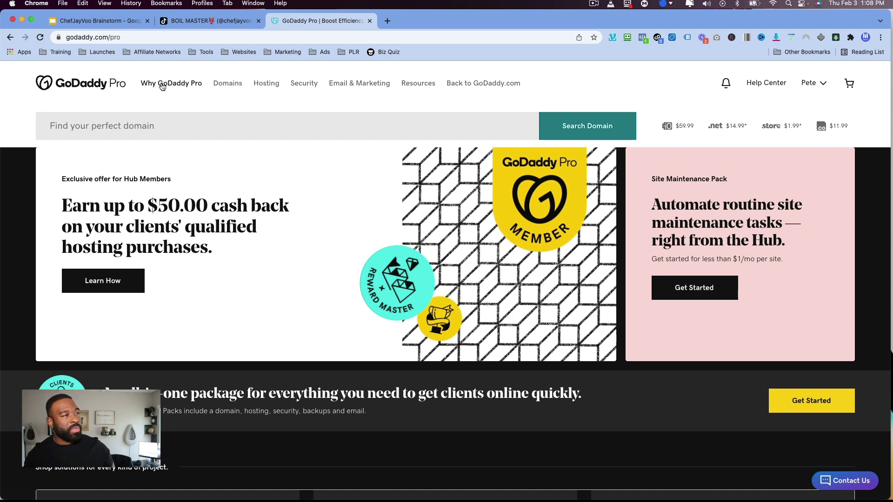
Start a free site from the Hosting menu's GoDaddy Website Builder page.
{"action": "left_click", "coordinate": [265, 86]}
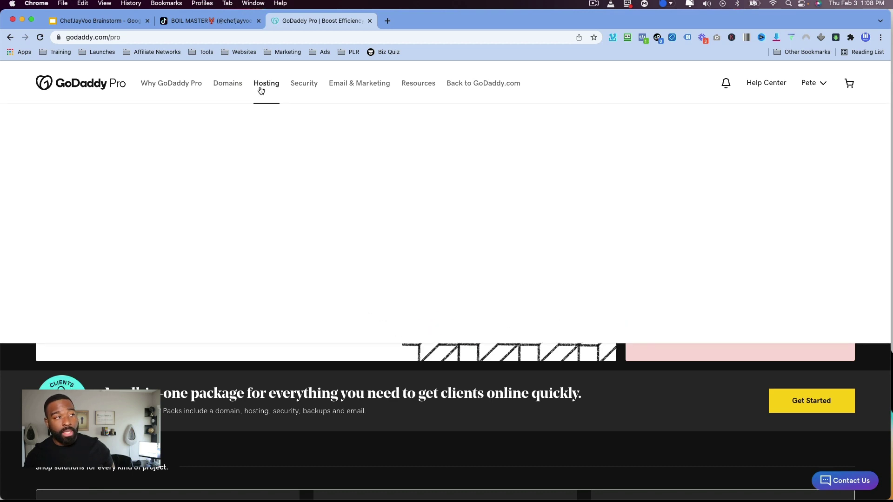
{"action": "left_click", "coordinate": [81, 185]}
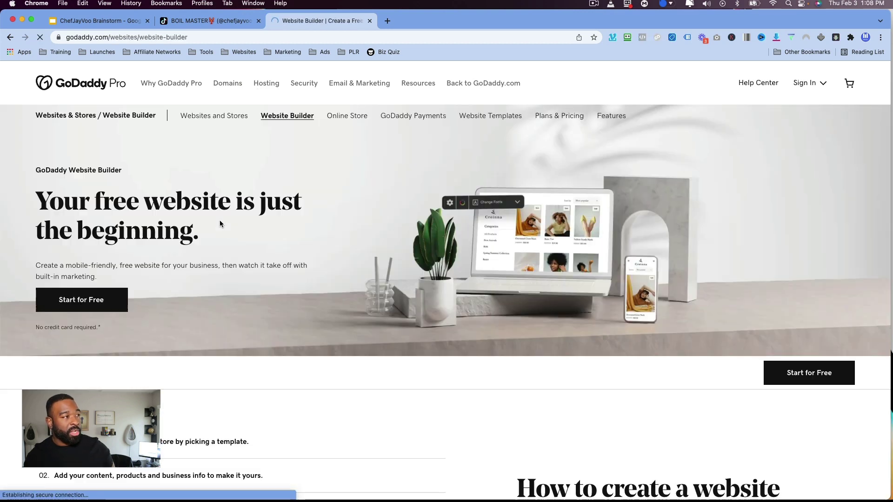
{"action": "left_click", "coordinate": [81, 302]}
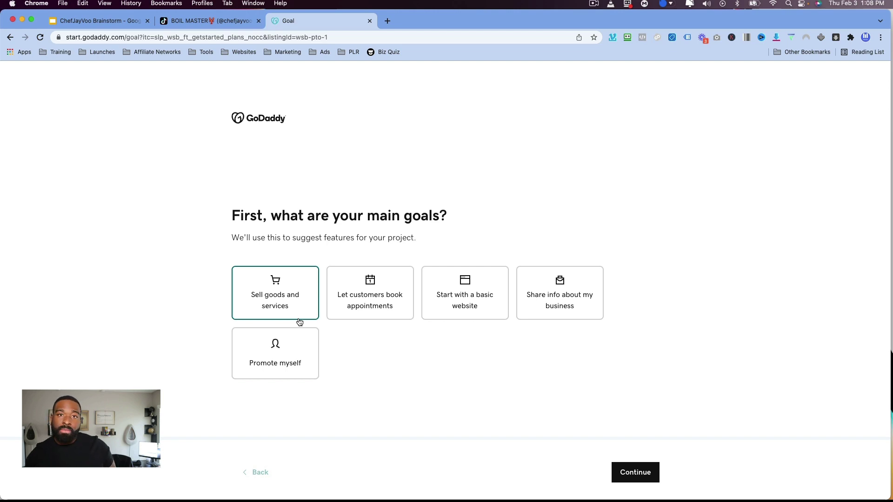
Choose 'Start with a basic website' as the goal and Real Estate Agent as the category.
{"action": "left_click", "coordinate": [484, 310]}
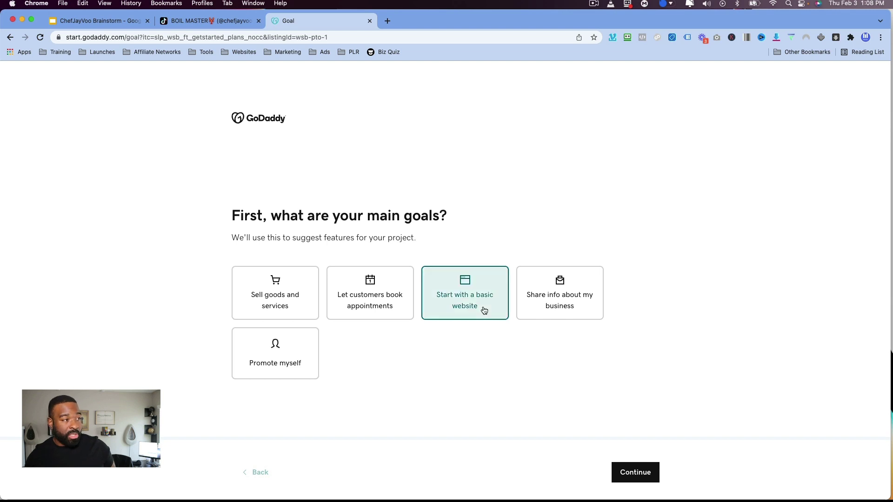
{"action": "left_click", "coordinate": [644, 479]}
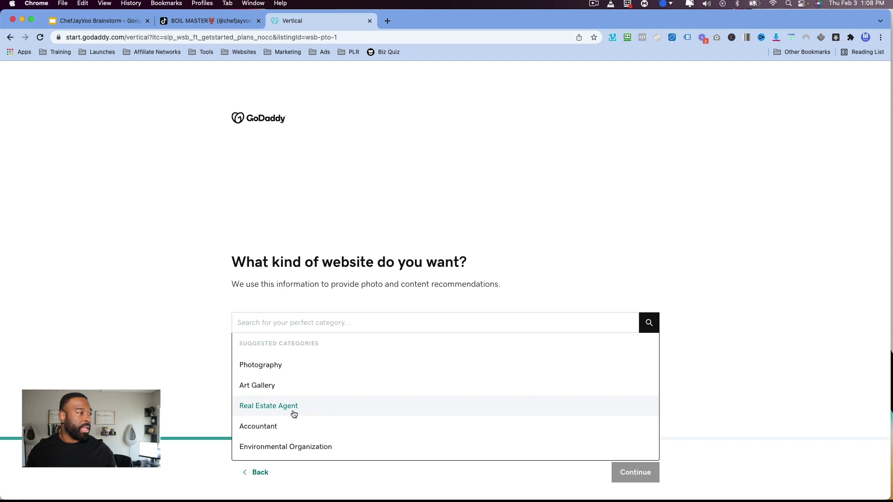
{"action": "left_click", "coordinate": [325, 411]}
{"action": "left_click", "coordinate": [648, 476]}
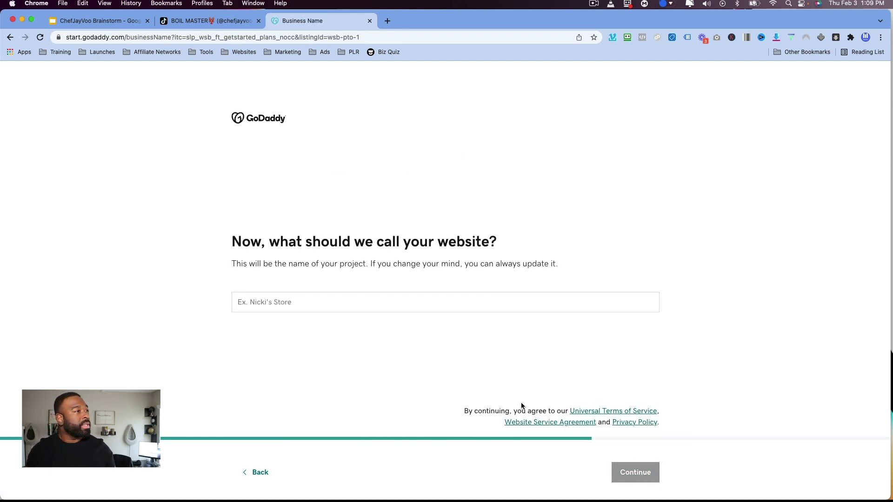
Name the site 'Valleywide Real Estate' and have it built.
{"action": "left_click", "coordinate": [391, 309]}
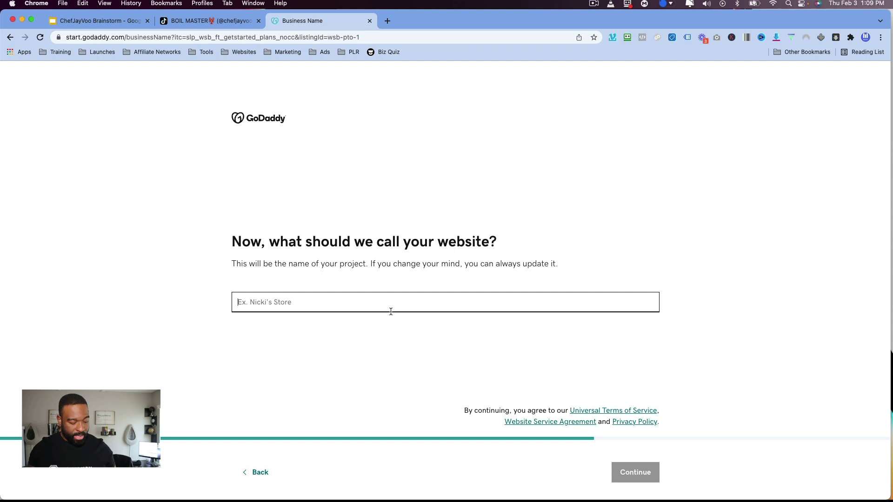
{"action": "type", "text": "Valleyw Real Estate"}
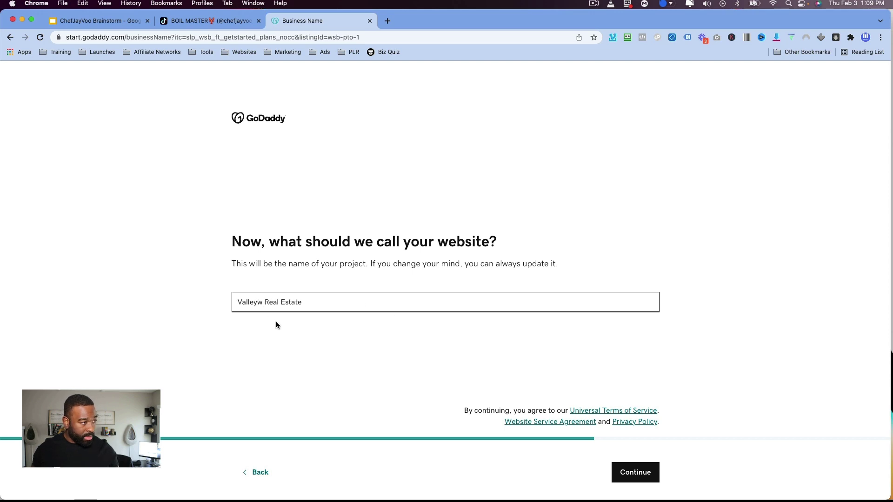
{"action": "type", "text": "ide"}
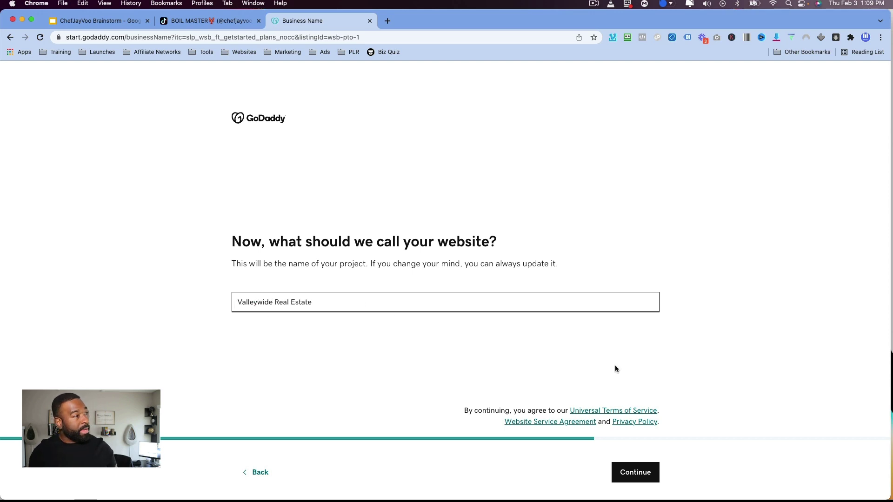
{"action": "left_click", "coordinate": [651, 474]}
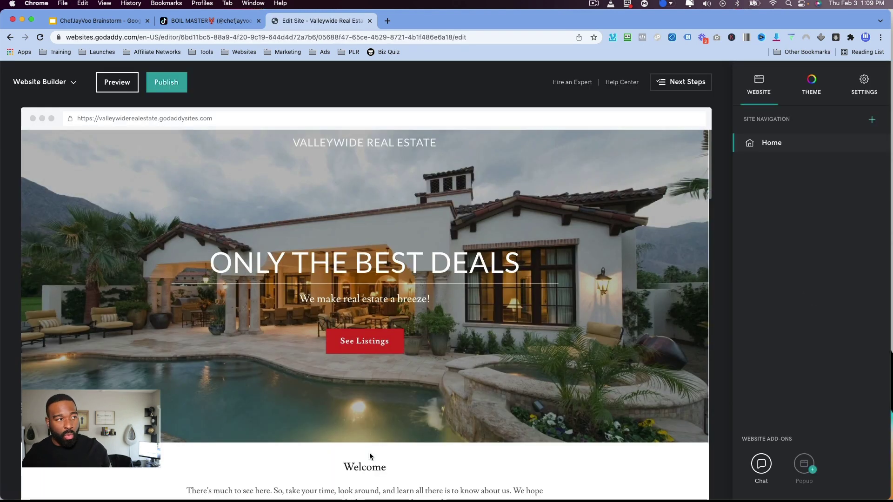
Dismiss the Next Steps tip and review the hero, Our Services, Subscribe and Call or Visit sections.
{"action": "scroll", "coordinate": [205, 341], "scroll_direction": "down", "scroll_amount": 5}
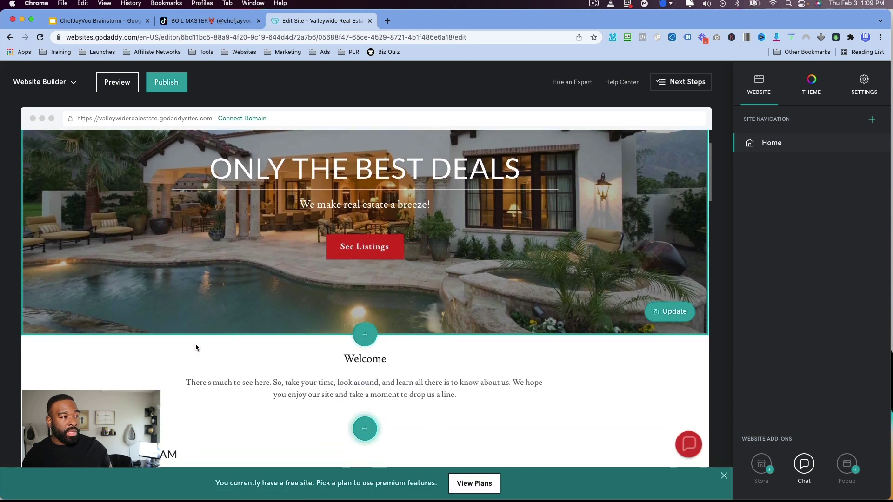
{"action": "scroll", "coordinate": [201, 349], "scroll_direction": "down", "scroll_amount": 5}
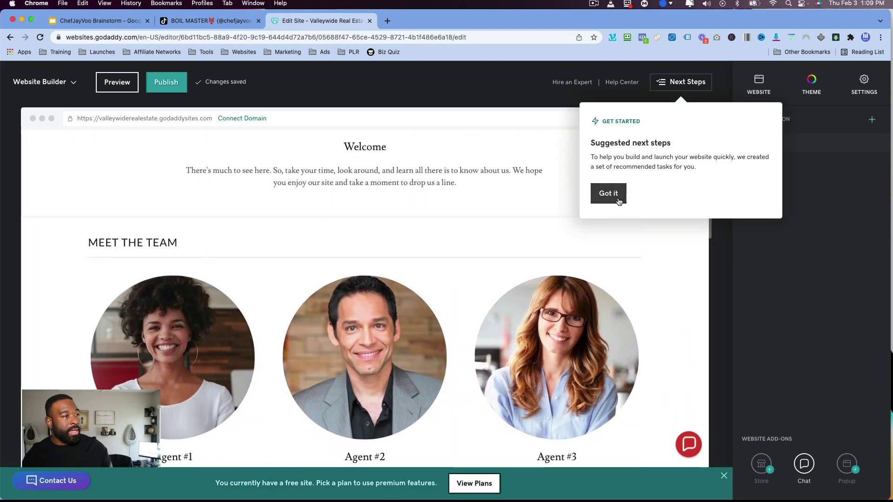
{"action": "left_click", "coordinate": [609, 193]}
{"action": "scroll", "coordinate": [470, 269], "scroll_direction": "down", "scroll_amount": 3}
{"action": "scroll", "coordinate": [467, 271], "scroll_direction": "down", "scroll_amount": 10}
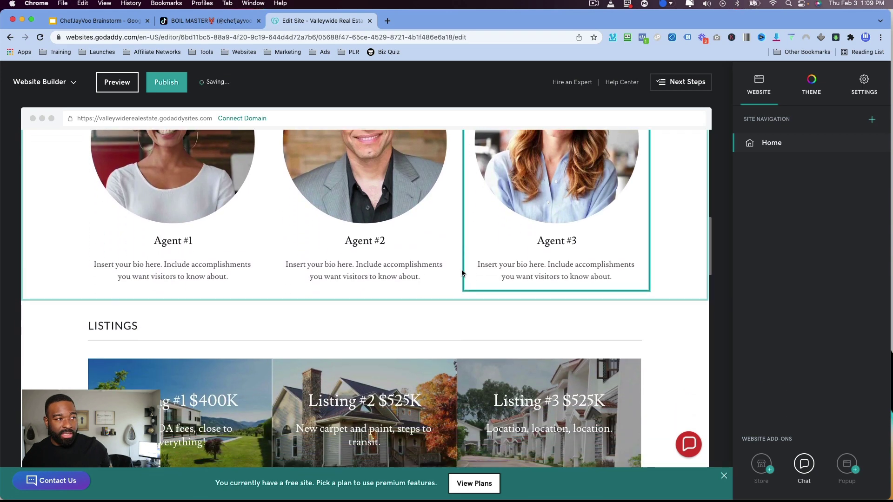
{"action": "scroll", "coordinate": [460, 274], "scroll_direction": "down", "scroll_amount": 4}
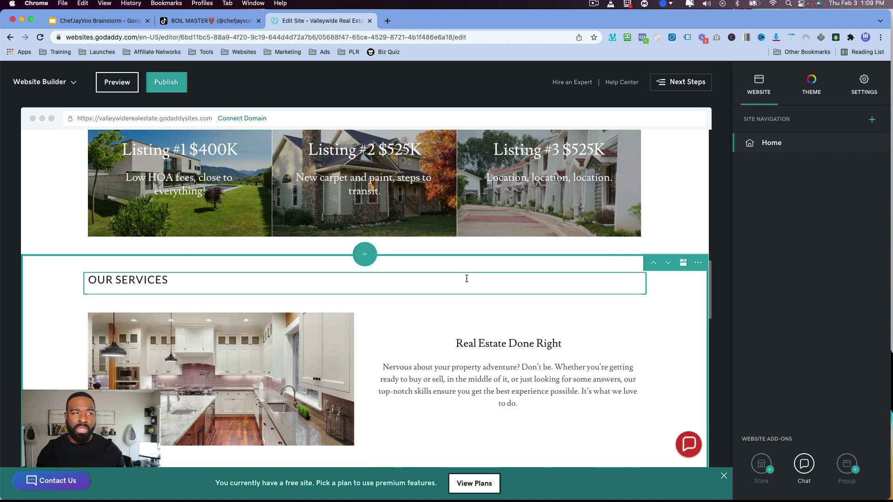
{"action": "scroll", "coordinate": [467, 279], "scroll_direction": "down", "scroll_amount": 4}
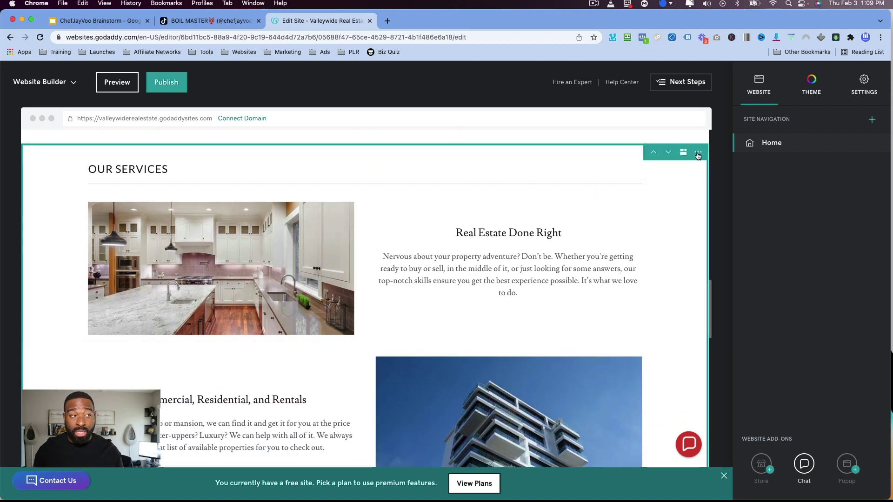
{"action": "left_click", "coordinate": [698, 155]}
{"action": "scroll", "coordinate": [585, 375], "scroll_direction": "down", "scroll_amount": 8}
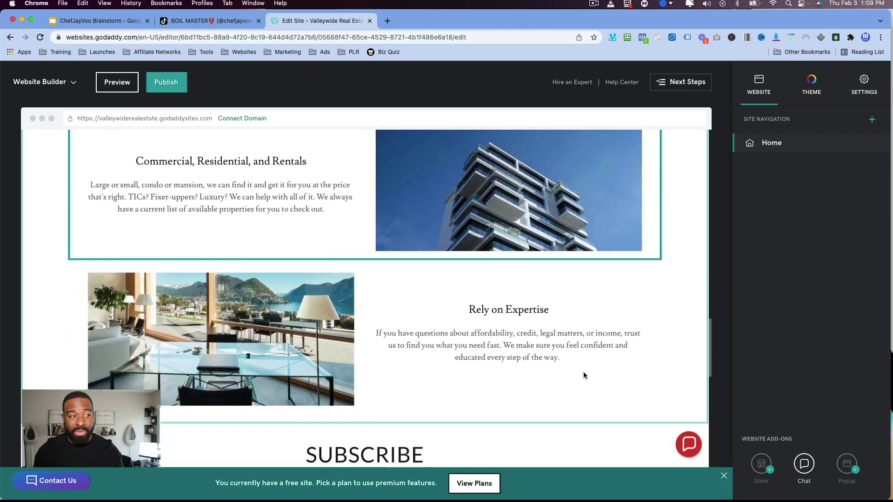
{"action": "scroll", "coordinate": [584, 374], "scroll_direction": "down", "scroll_amount": 15}
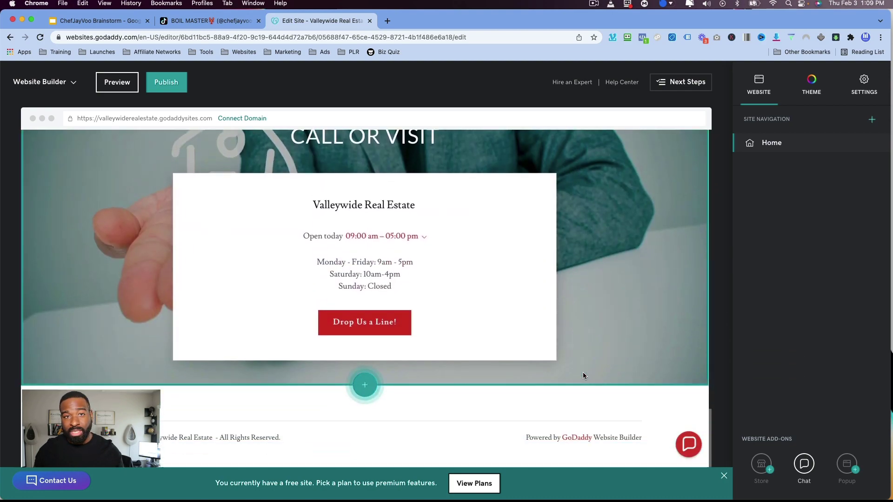
{"action": "scroll", "coordinate": [583, 375], "scroll_direction": "up", "scroll_amount": 20}
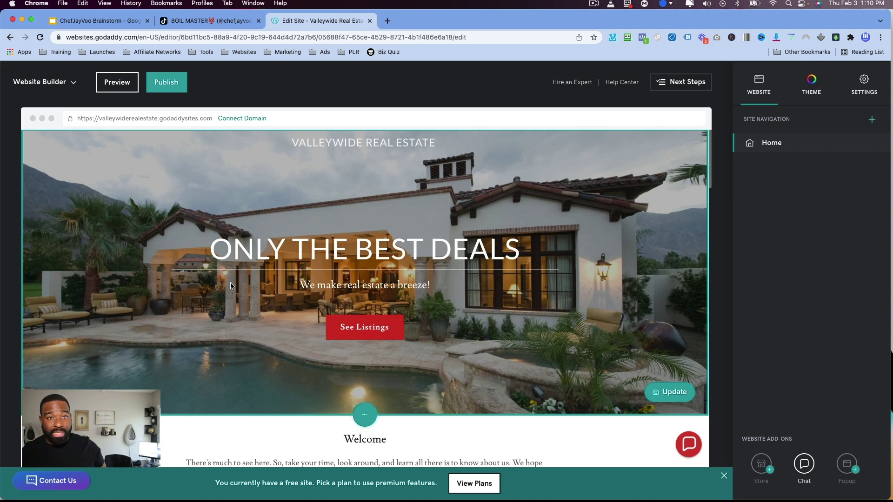
{"action": "scroll", "coordinate": [230, 287], "scroll_direction": "down", "scroll_amount": 2}
{"action": "scroll", "coordinate": [270, 279], "scroll_direction": "up", "scroll_amount": 2}
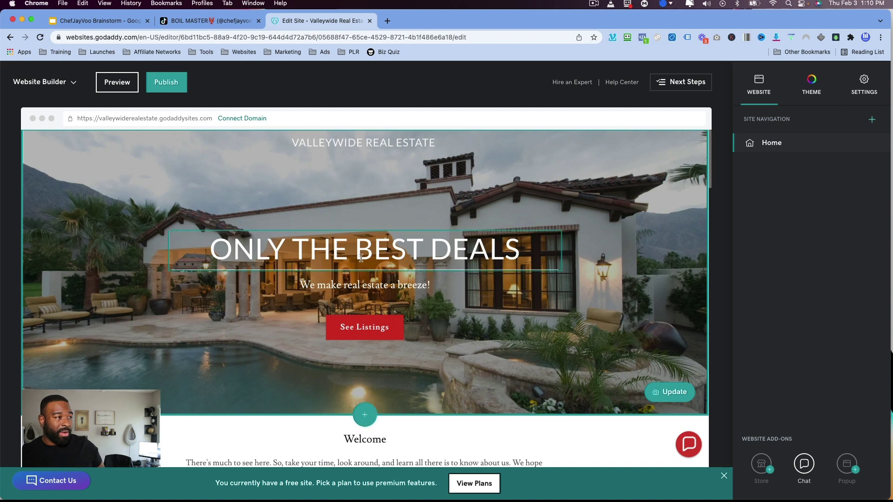
{"action": "scroll", "coordinate": [344, 329], "scroll_direction": "down", "scroll_amount": 6}
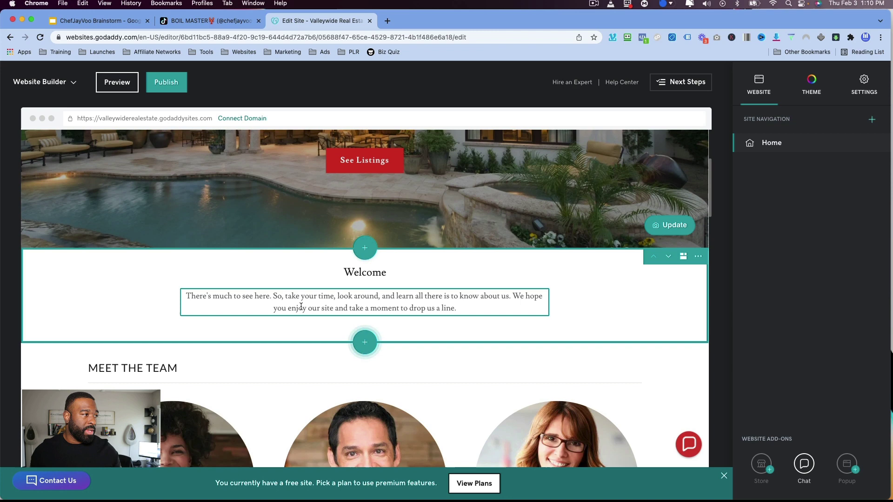
{"action": "scroll", "coordinate": [340, 311], "scroll_direction": "down", "scroll_amount": 4}
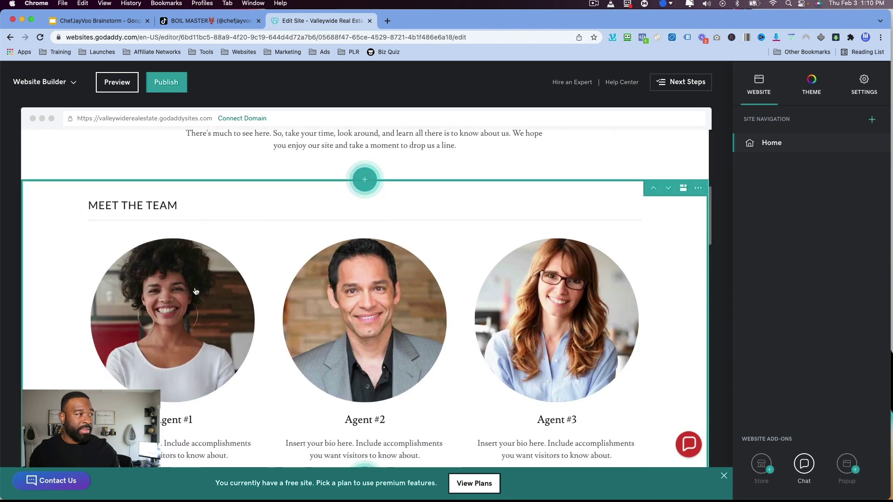
{"action": "scroll", "coordinate": [549, 310], "scroll_direction": "down", "scroll_amount": 1}
{"action": "scroll", "coordinate": [549, 310], "scroll_direction": "down", "scroll_amount": 7}
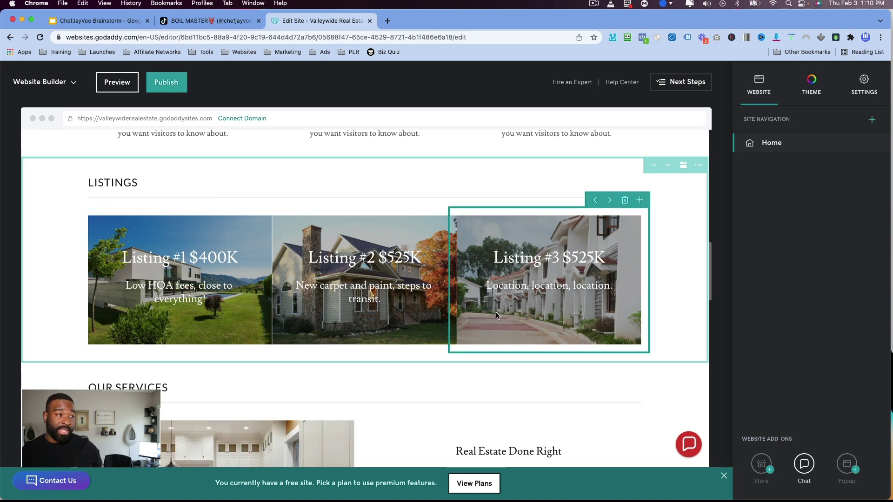
{"action": "left_click", "coordinate": [446, 325]}
{"action": "left_click", "coordinate": [202, 322]}
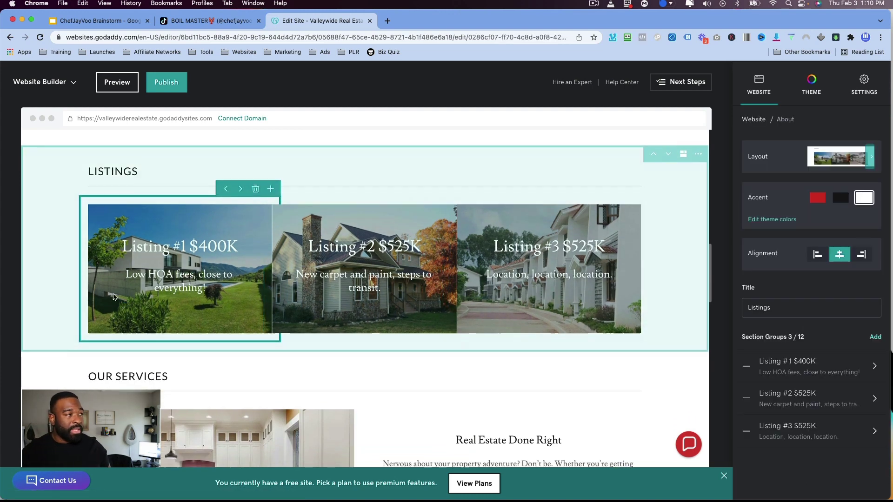
{"action": "left_click", "coordinate": [49, 239]}
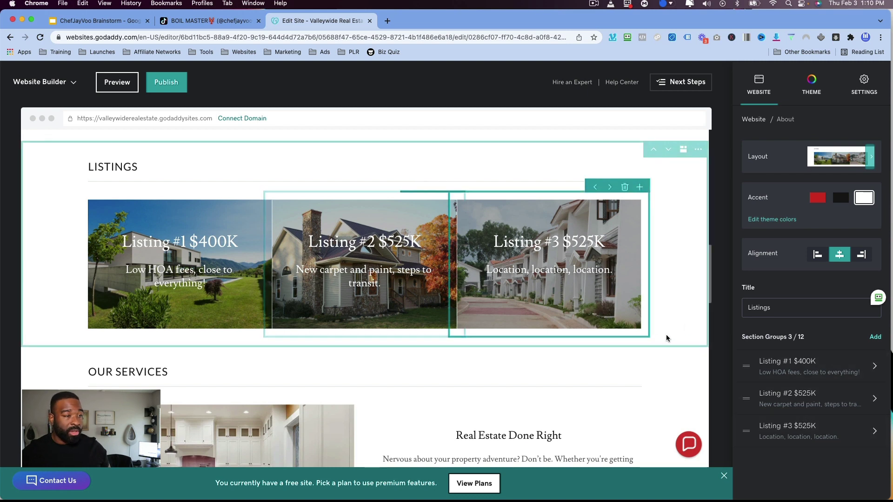
{"action": "left_click", "coordinate": [859, 89]}
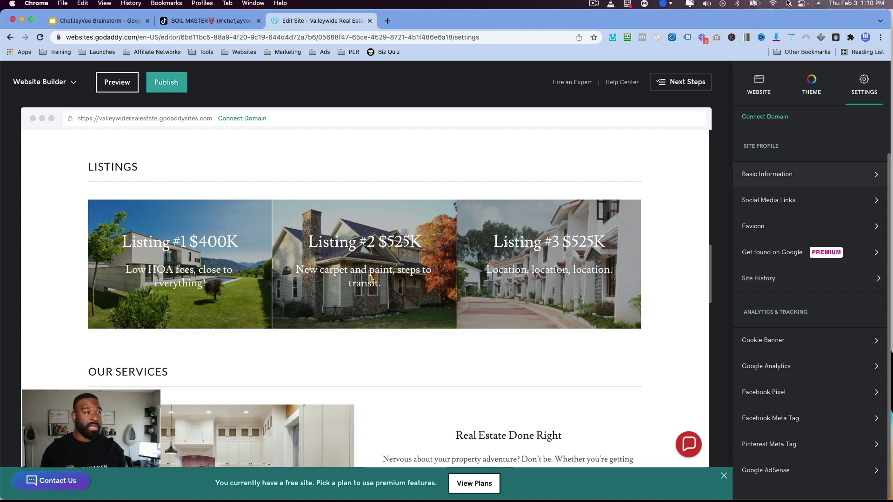
Return to the Website panel and review the page down to the footer and back.
{"action": "left_click", "coordinate": [756, 97]}
{"action": "scroll", "coordinate": [285, 240], "scroll_direction": "down", "scroll_amount": 5}
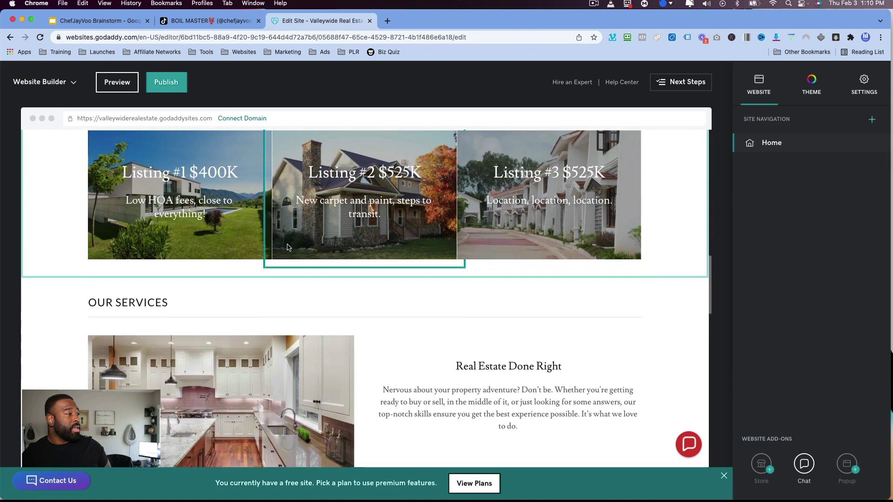
{"action": "scroll", "coordinate": [343, 252], "scroll_direction": "down", "scroll_amount": 6}
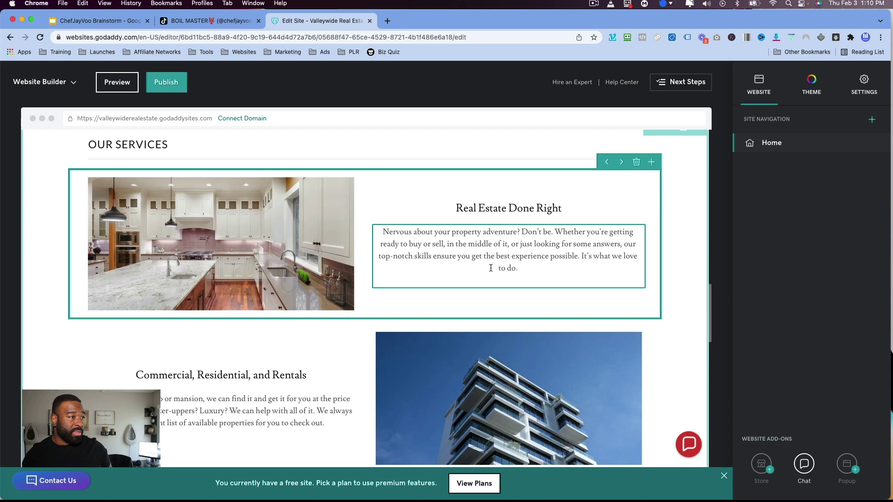
{"action": "scroll", "coordinate": [398, 275], "scroll_direction": "down", "scroll_amount": 4}
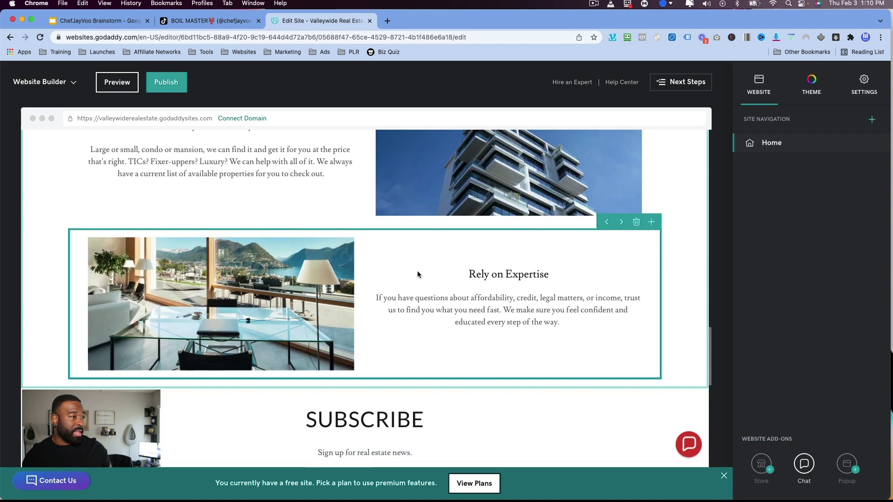
{"action": "scroll", "coordinate": [235, 355], "scroll_direction": "down", "scroll_amount": 4}
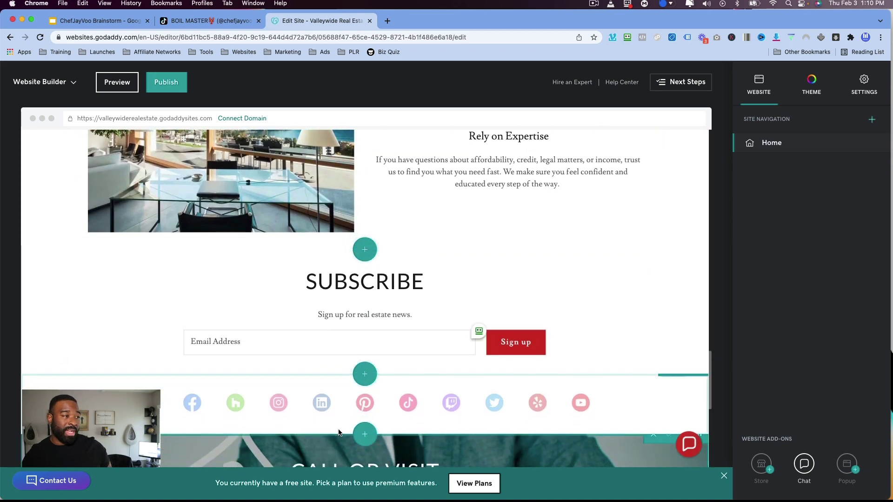
{"action": "scroll", "coordinate": [151, 250], "scroll_direction": "down", "scroll_amount": 4}
{"action": "scroll", "coordinate": [151, 249], "scroll_direction": "down", "scroll_amount": 5}
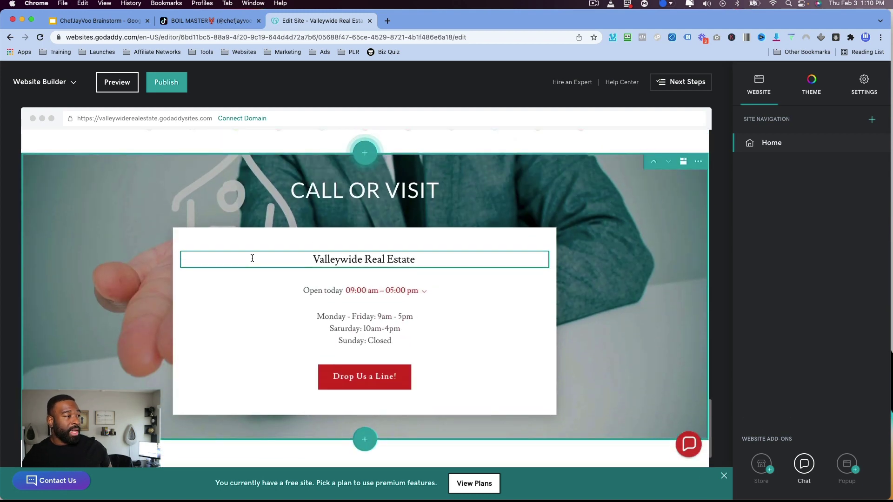
{"action": "scroll", "coordinate": [190, 372], "scroll_direction": "down", "scroll_amount": 2}
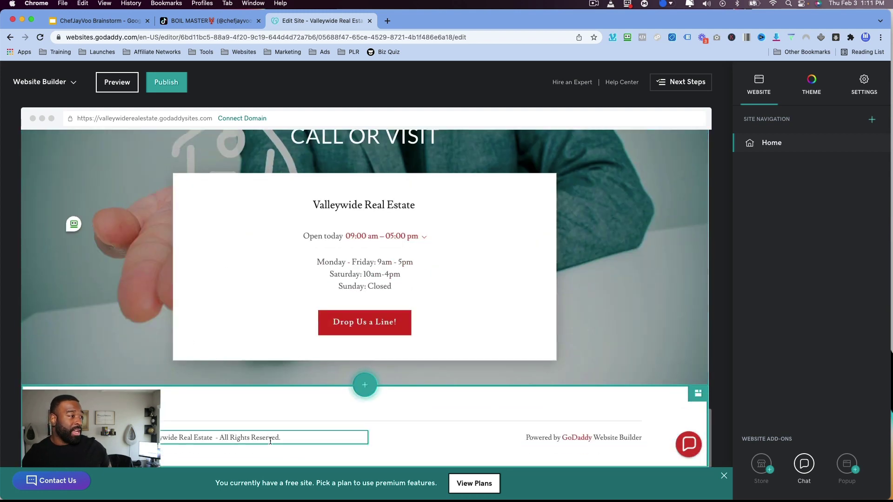
{"action": "scroll", "coordinate": [391, 428], "scroll_direction": "up", "scroll_amount": 15}
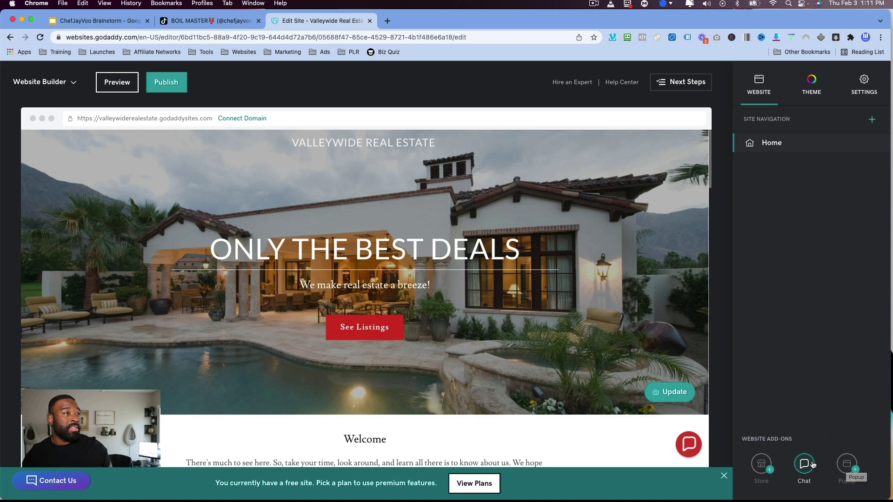
Enter the business contact e-mail in the Basic Information settings.
{"action": "left_click", "coordinate": [864, 85]}
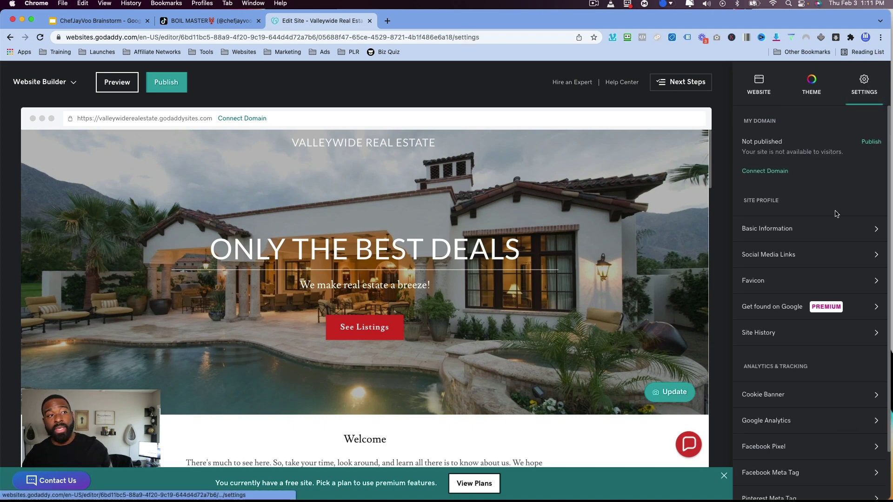
{"action": "scroll", "coordinate": [825, 212], "scroll_direction": "down", "scroll_amount": 1}
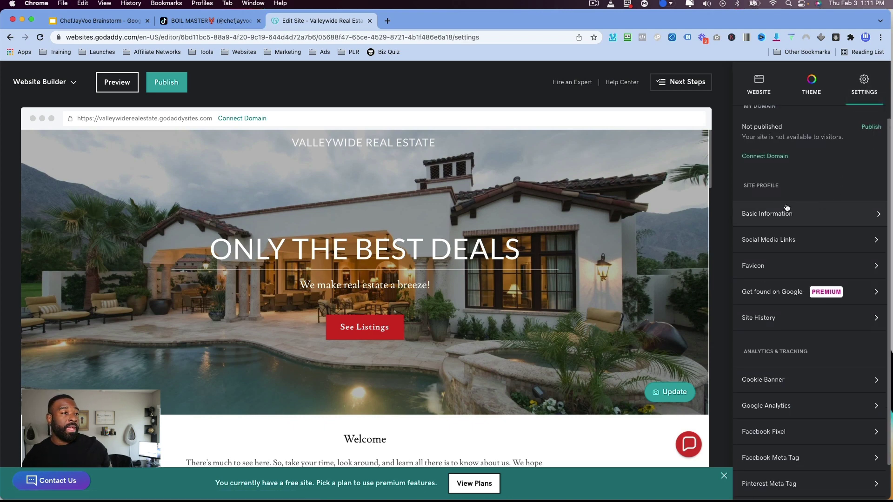
{"action": "left_click", "coordinate": [820, 215]}
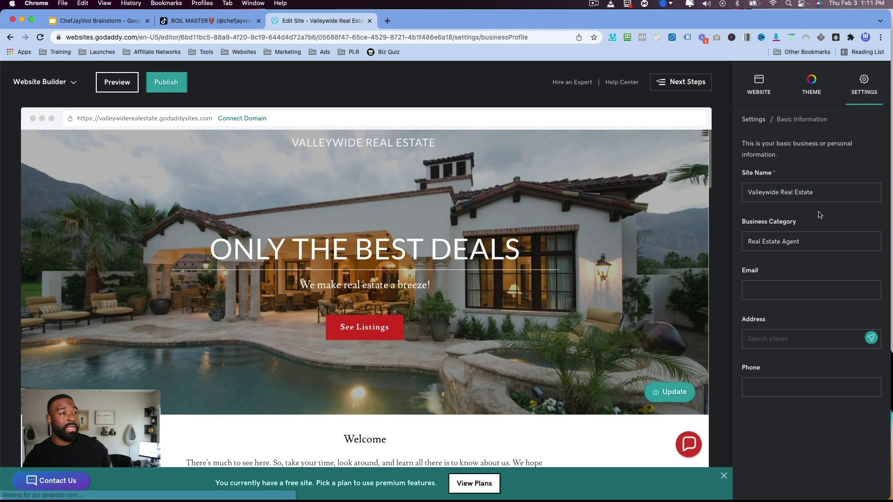
{"action": "left_click", "coordinate": [807, 292]}
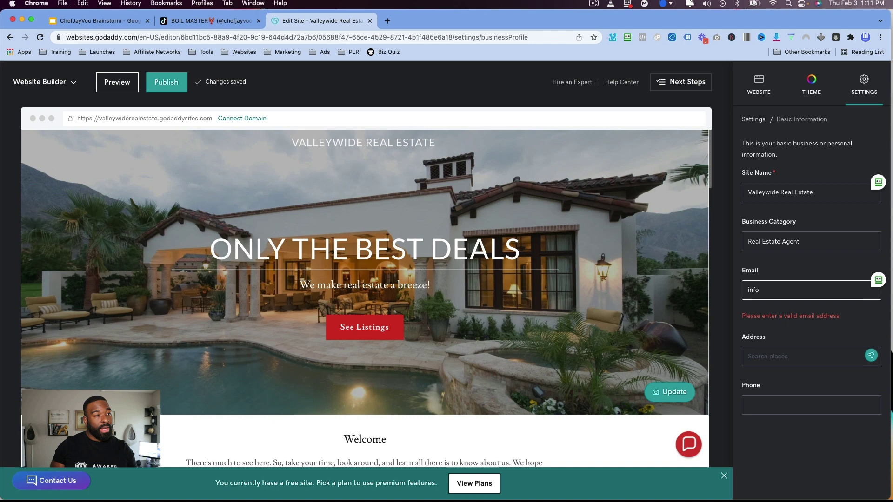
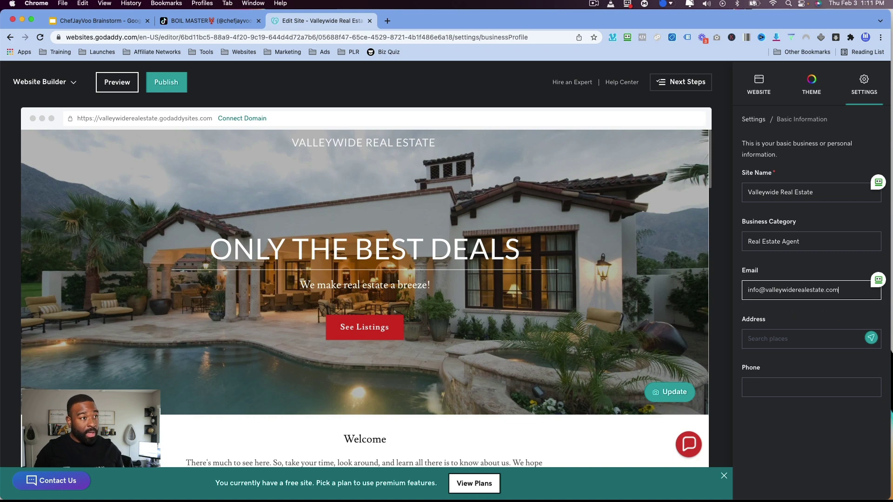
{"action": "key", "text": "Tab"}
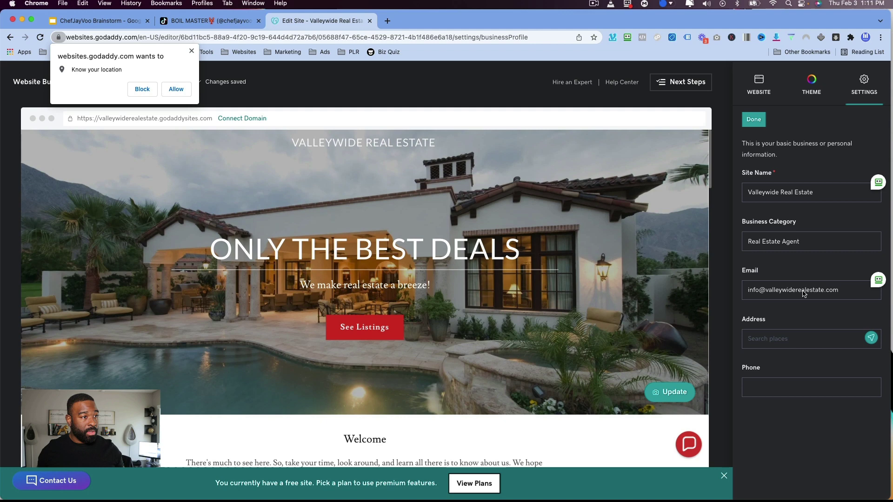
Enter the business street address and pick the suggested Arizona address.
{"action": "left_click", "coordinate": [799, 338]}
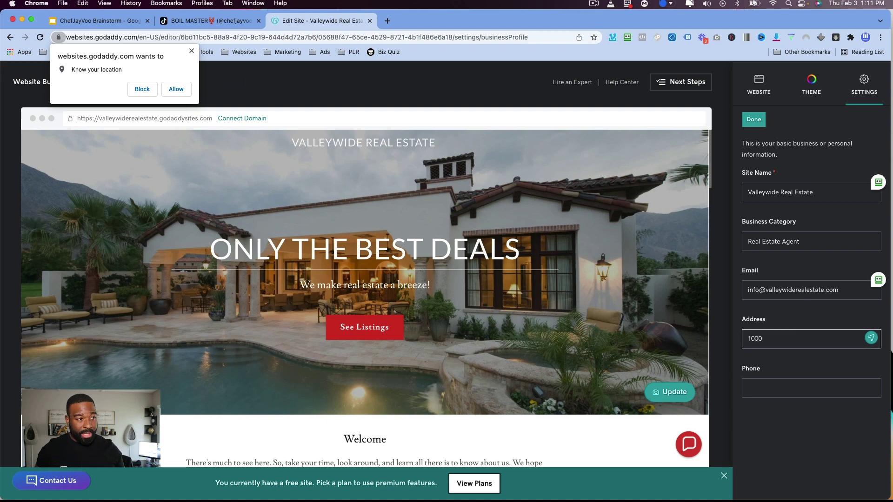
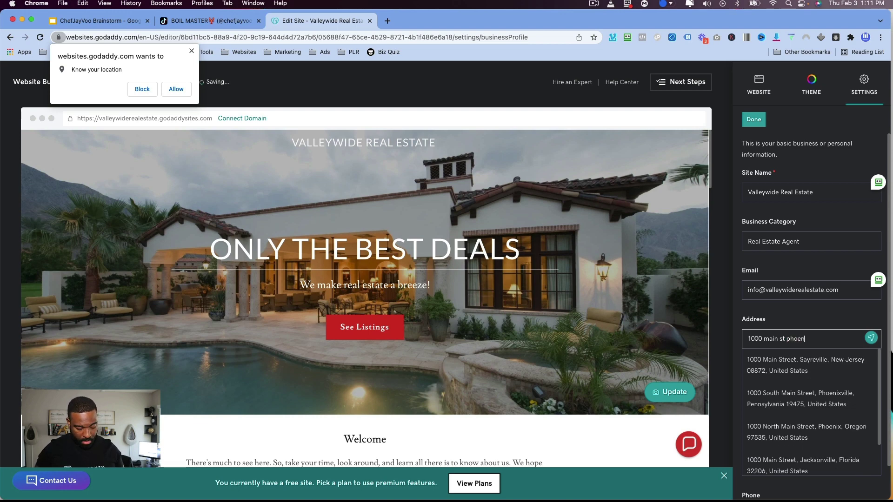
{"action": "left_click", "coordinate": [762, 339]}
{"action": "key", "text": "BackSpace"}
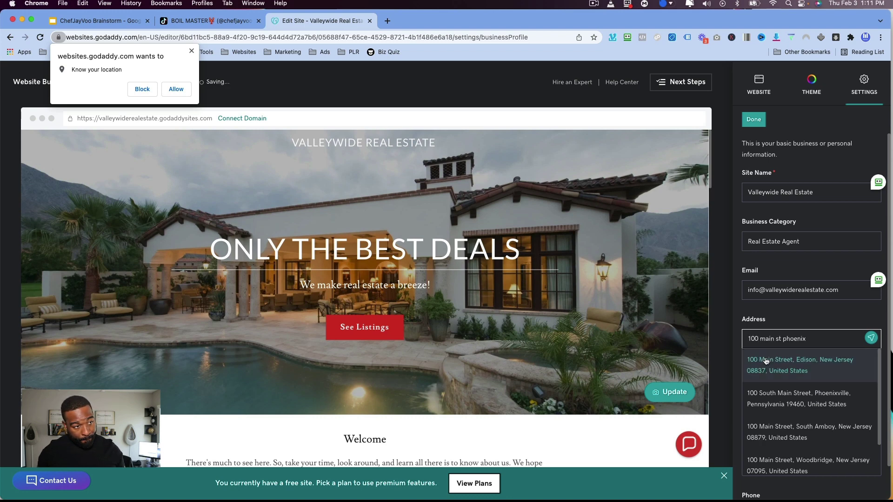
{"action": "key", "text": "BackSpace"}
{"action": "key", "text": "BackSpace"}
{"action": "key", "text": "BackSpace"}
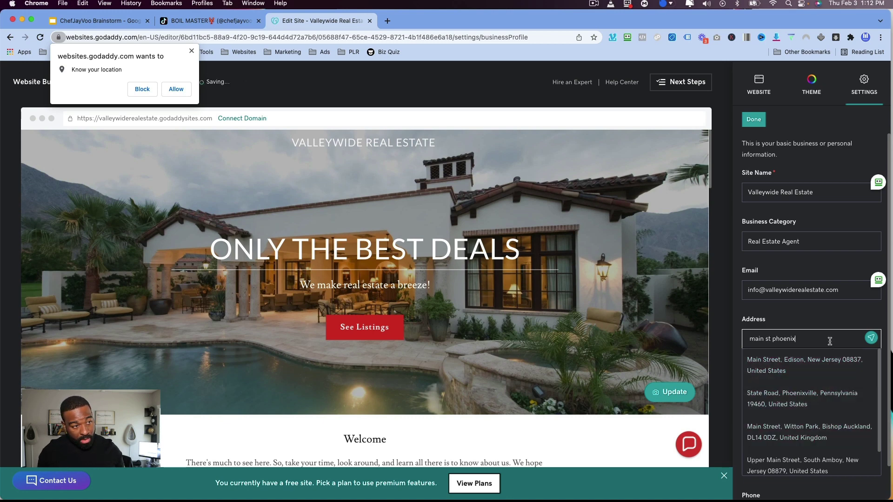
{"action": "type", "text": "ariz"}
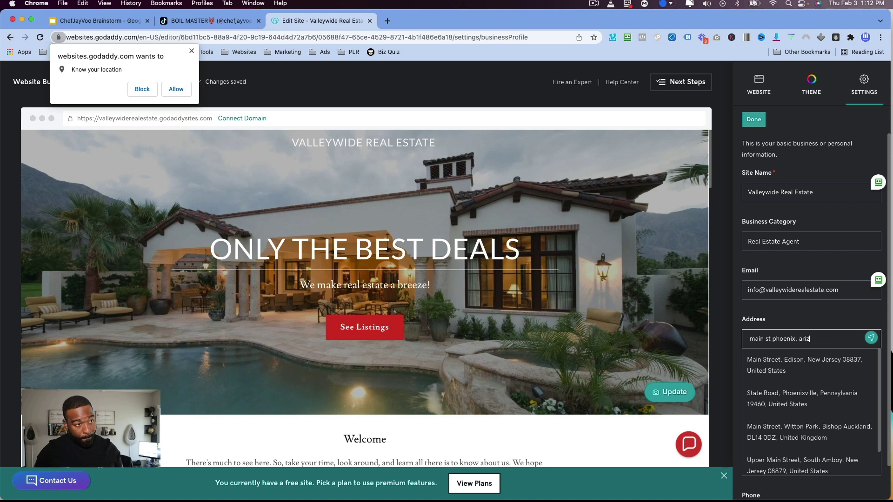
{"action": "type", "text": "ona"}
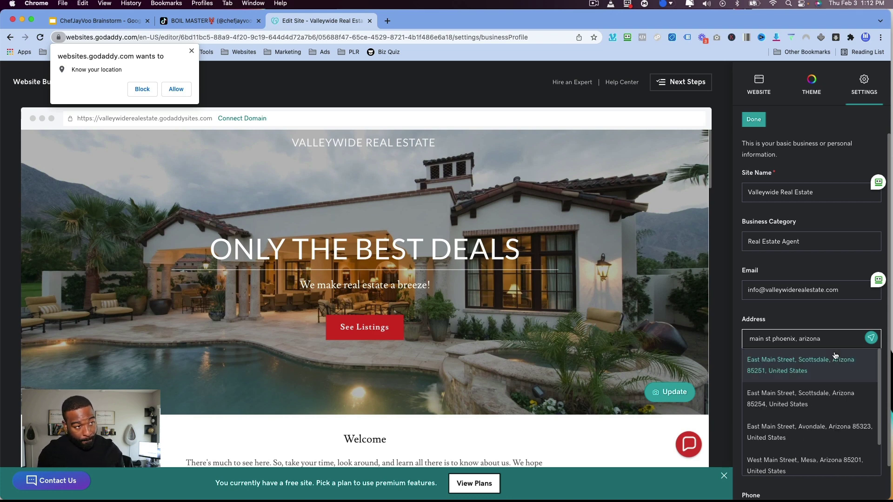
{"action": "left_click", "coordinate": [837, 368]}
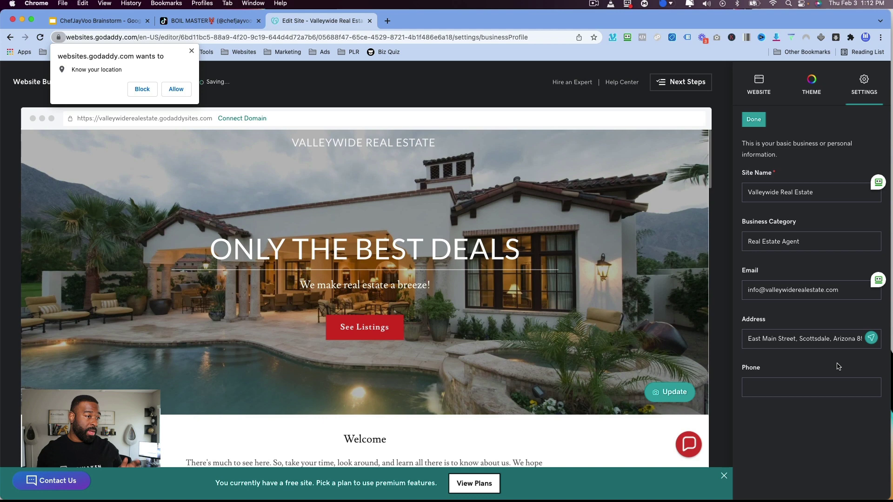
Enter the business phone number, then reopen the form and add two hyphens to it.
{"action": "left_click", "coordinate": [807, 384]}
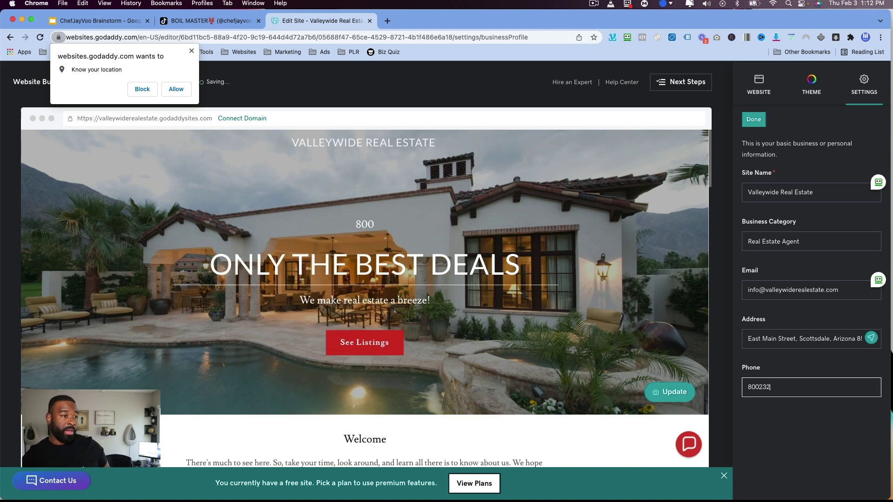
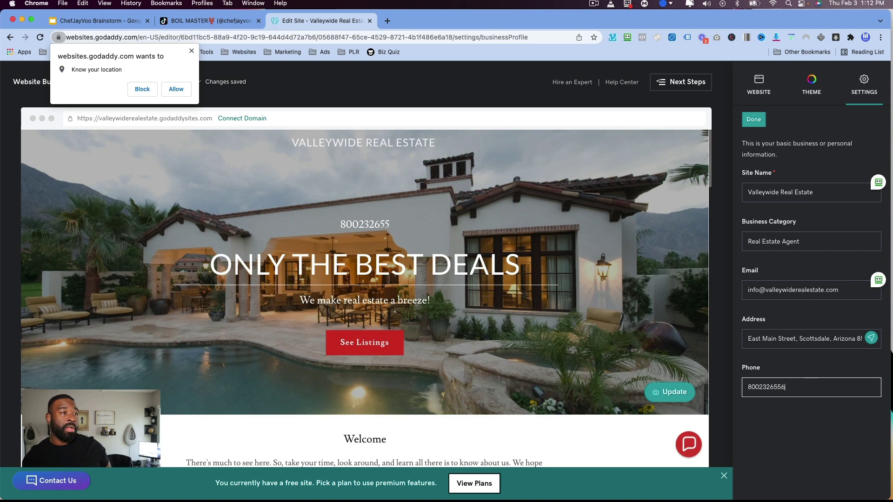
{"action": "left_click", "coordinate": [753, 119]}
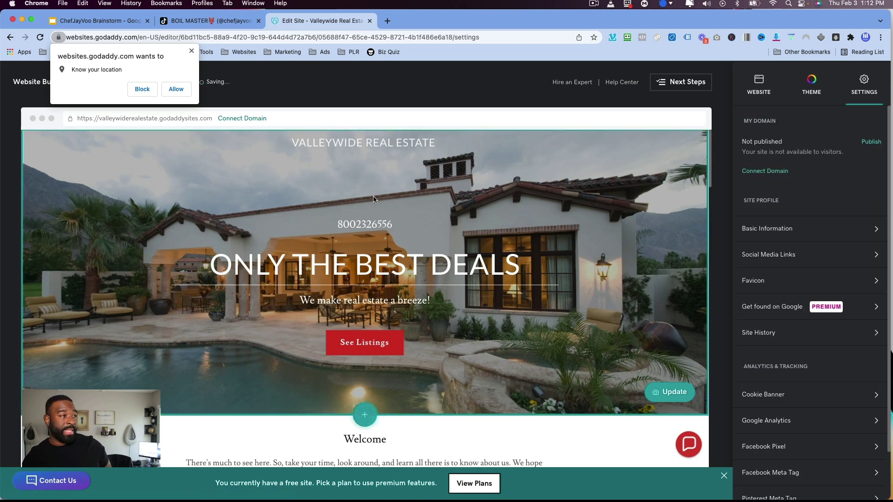
{"action": "left_click", "coordinate": [833, 235]}
{"action": "left_click", "coordinate": [760, 388]}
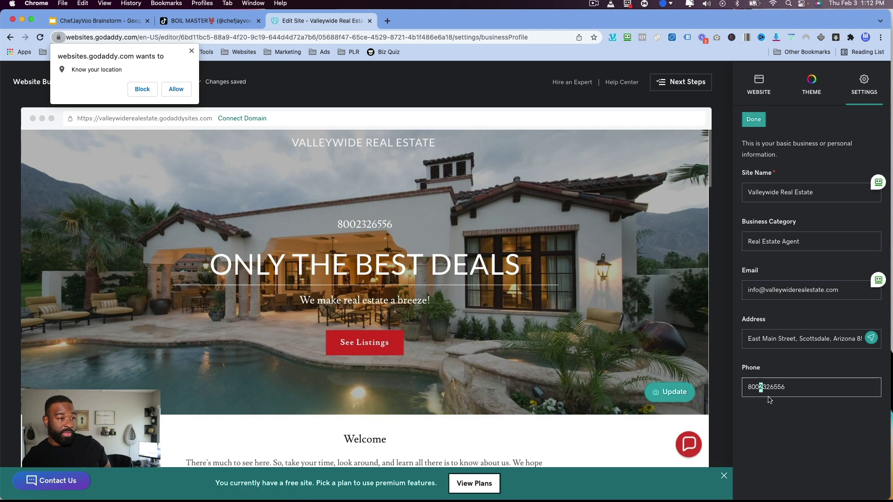
{"action": "type", "text": "-"}
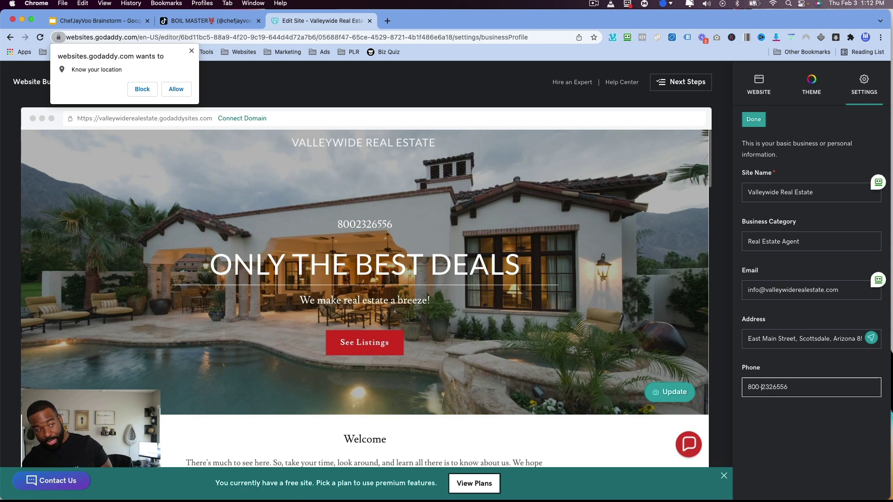
{"action": "left_click", "coordinate": [775, 387]}
{"action": "type", "text": "-"}
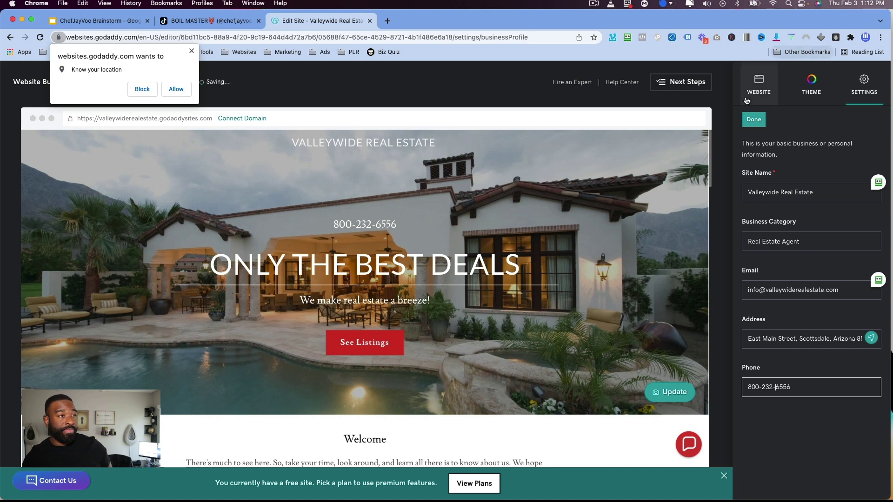
Close Basic Information and check the Facebook connect option under Social Media Links.
{"action": "left_click", "coordinate": [753, 119]}
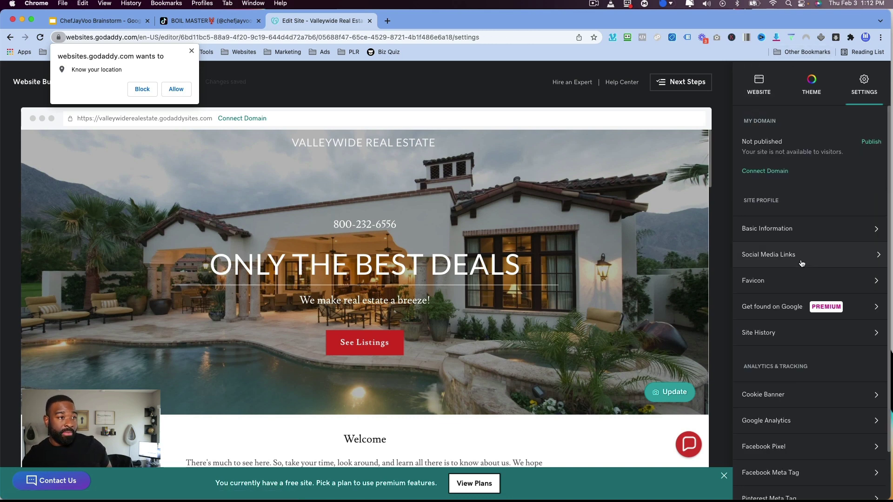
{"action": "left_click", "coordinate": [807, 256]}
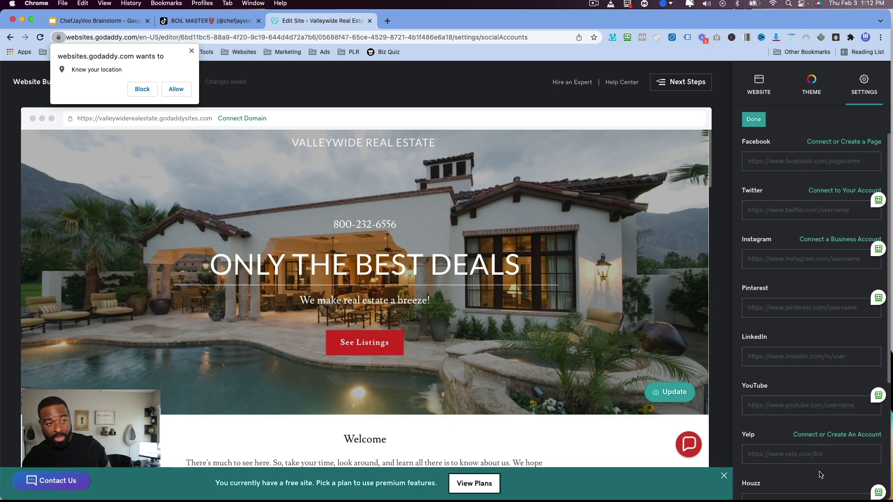
{"action": "scroll", "coordinate": [819, 369], "scroll_direction": "down", "scroll_amount": 3}
{"action": "scroll", "coordinate": [821, 348], "scroll_direction": "up", "scroll_amount": 3}
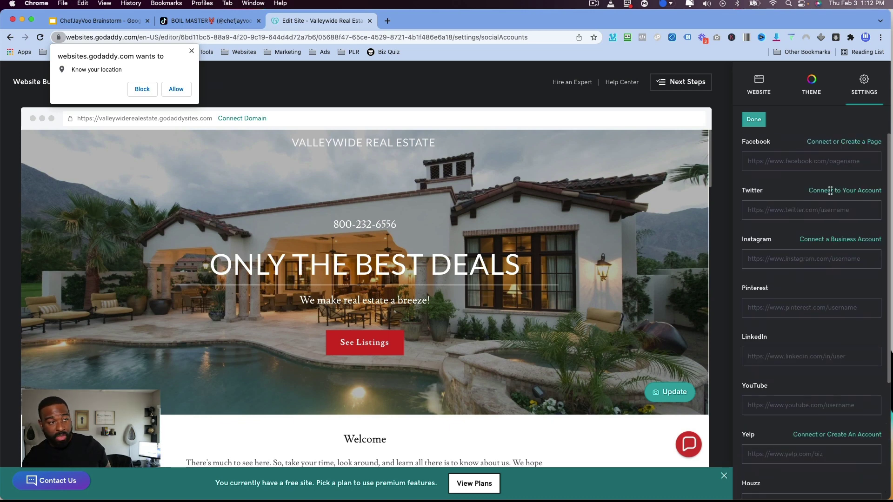
{"action": "left_click", "coordinate": [833, 145]}
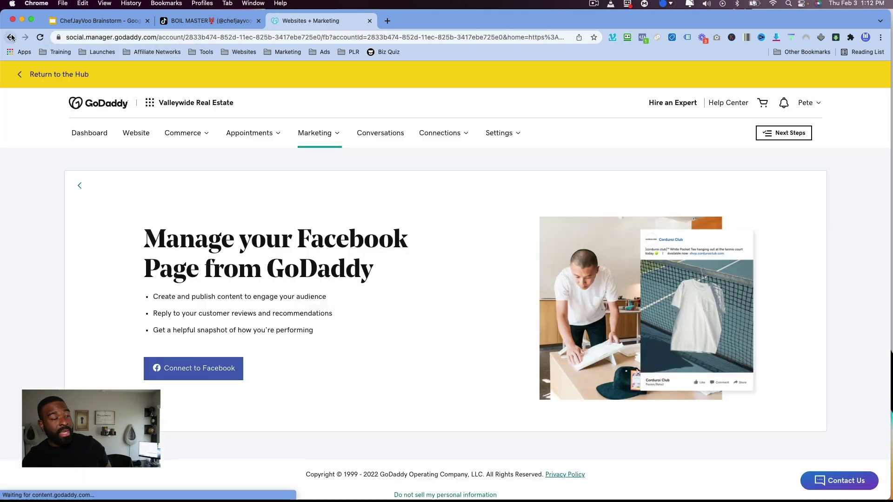
{"action": "left_click", "coordinate": [11, 37]}
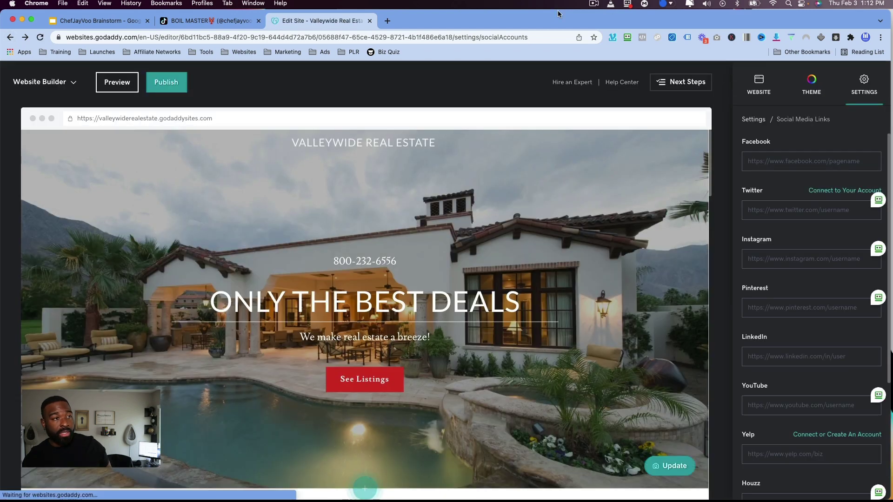
Look at the favicon settings and return to the Settings list.
{"action": "left_click", "coordinate": [756, 121]}
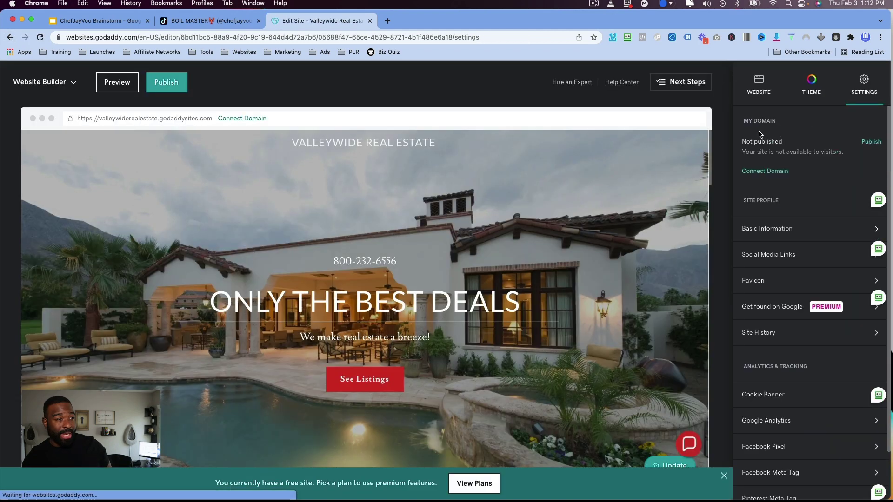
{"action": "left_click", "coordinate": [784, 284]}
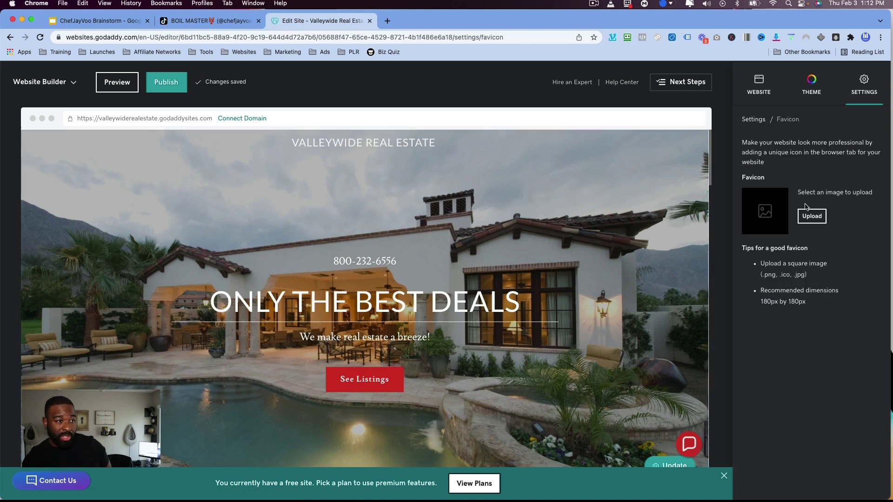
{"action": "left_click", "coordinate": [754, 119]}
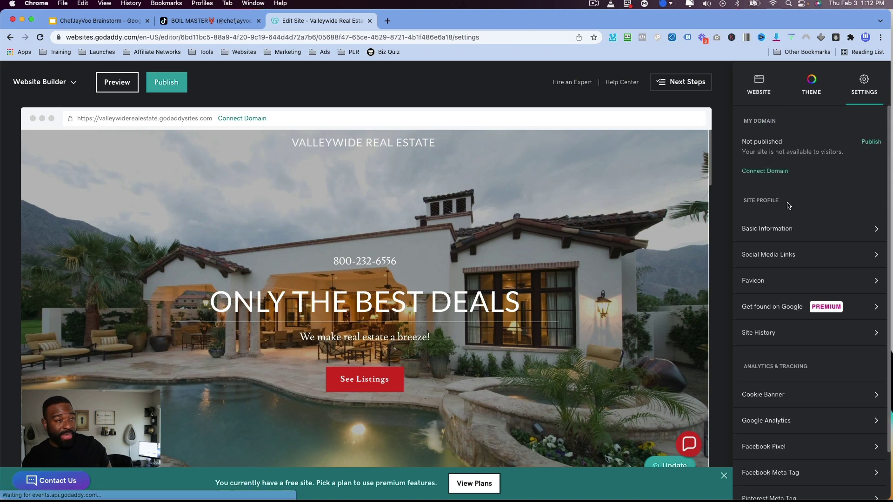
Review the Get found on Google page and its Description box, then return to Settings.
{"action": "scroll", "coordinate": [811, 359], "scroll_direction": "down", "scroll_amount": 2}
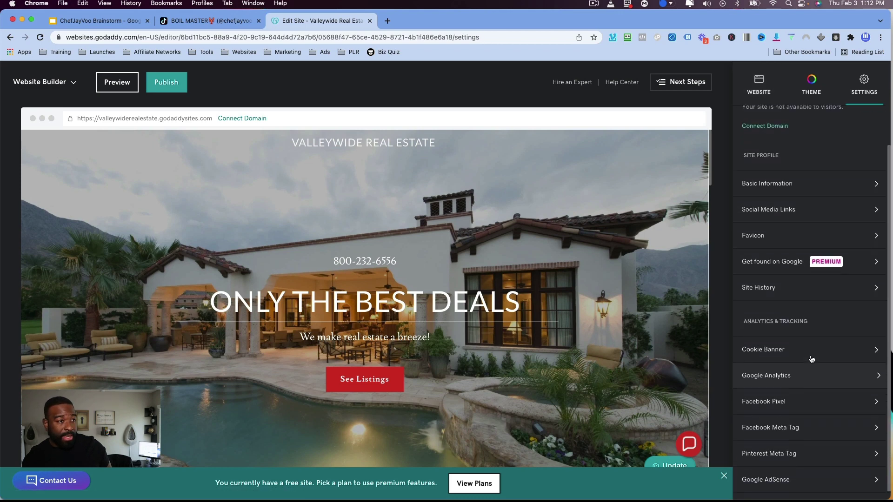
{"action": "left_click", "coordinate": [769, 263]}
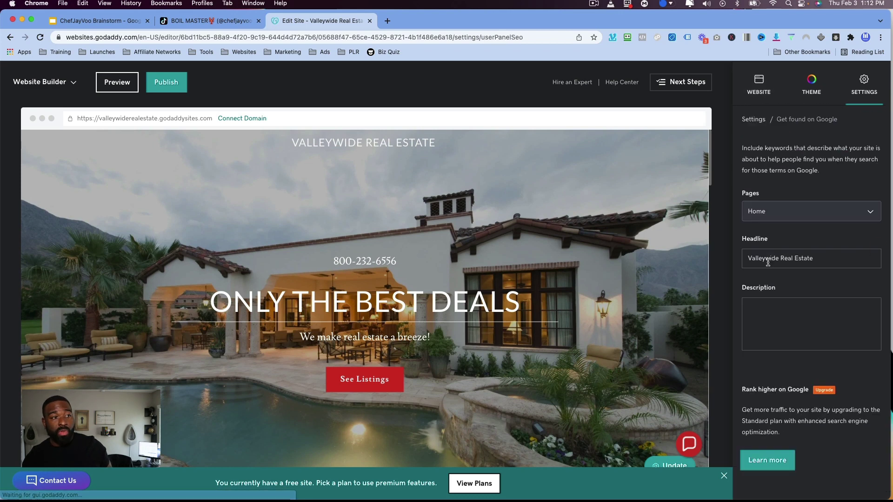
{"action": "left_click", "coordinate": [793, 222]}
{"action": "left_click", "coordinate": [778, 341]}
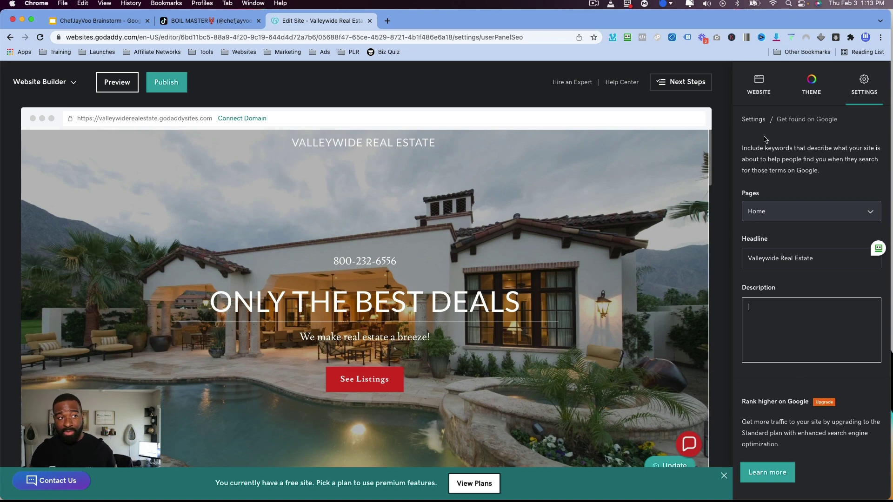
{"action": "left_click", "coordinate": [391, 21]}
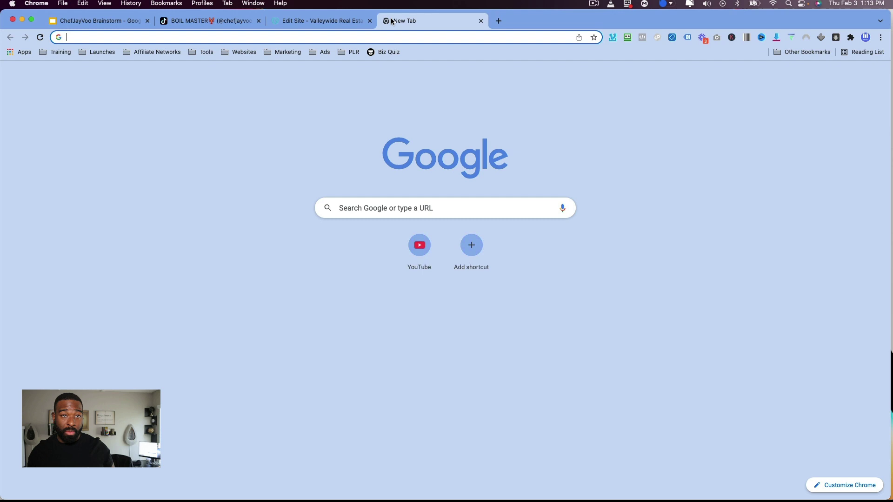
{"action": "key", "text": "super+w"}
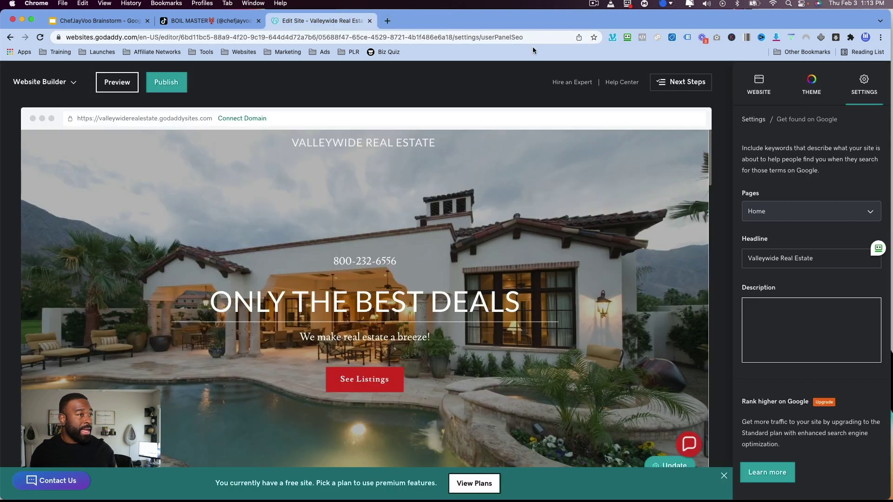
{"action": "left_click", "coordinate": [753, 120]}
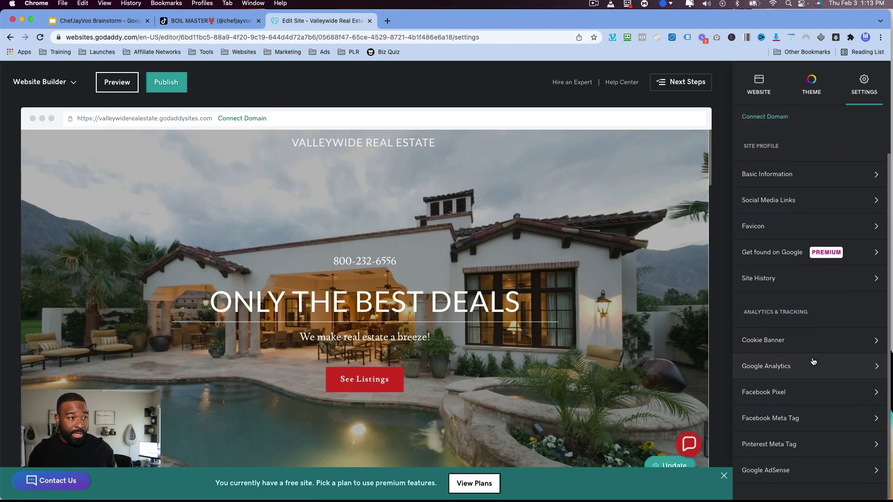
Review the Cookie Banner options and close them.
{"action": "left_click", "coordinate": [787, 350]}
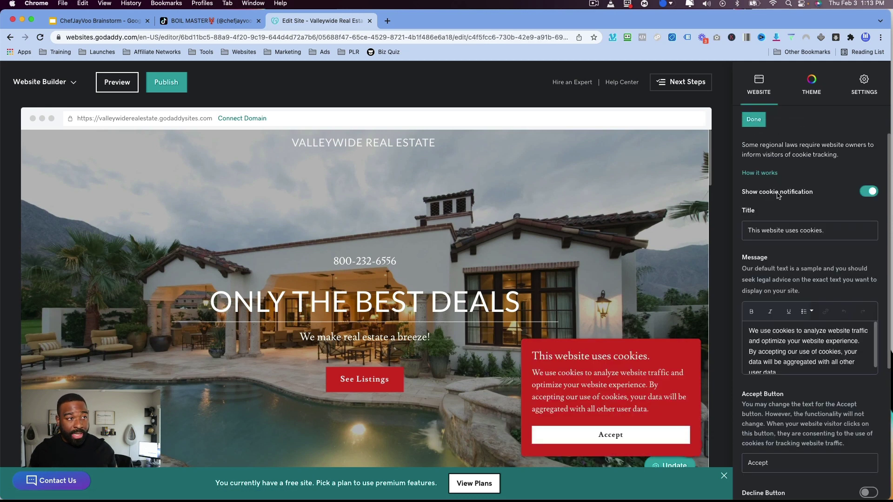
{"action": "scroll", "coordinate": [807, 224], "scroll_direction": "down", "scroll_amount": 2}
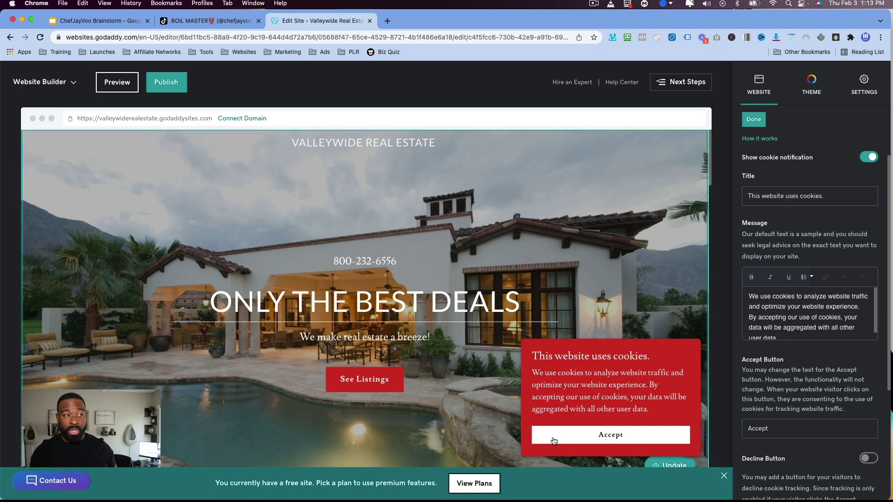
{"action": "scroll", "coordinate": [781, 372], "scroll_direction": "down", "scroll_amount": 5}
{"action": "scroll", "coordinate": [781, 372], "scroll_direction": "down", "scroll_amount": 3}
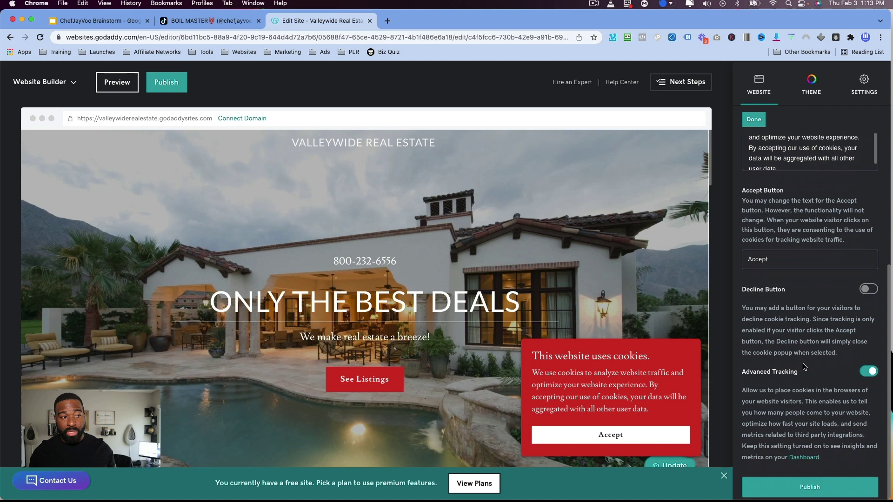
{"action": "scroll", "coordinate": [790, 209], "scroll_direction": "up", "scroll_amount": 8}
{"action": "left_click", "coordinate": [753, 119]}
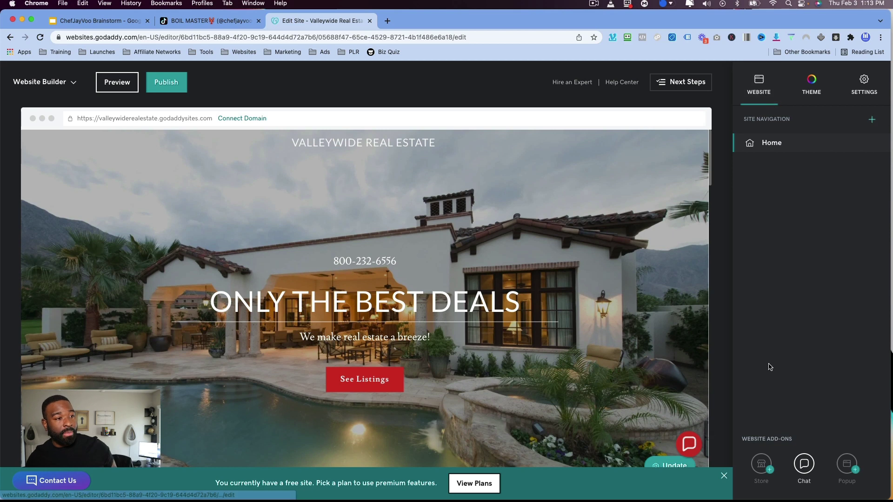
Look over the Google Analytics measurement ID settings.
{"action": "left_click", "coordinate": [863, 84]}
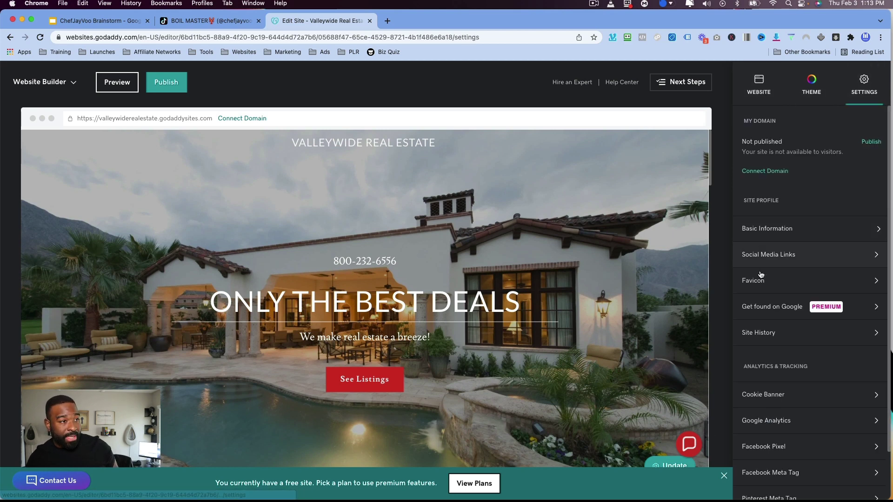
{"action": "scroll", "coordinate": [774, 279], "scroll_direction": "down", "scroll_amount": 2}
{"action": "left_click", "coordinate": [778, 366]}
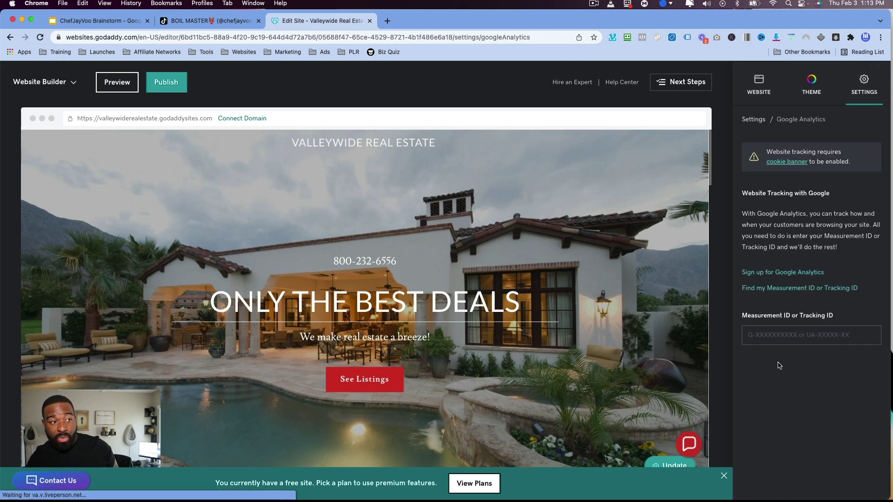
{"action": "left_click", "coordinate": [819, 334]}
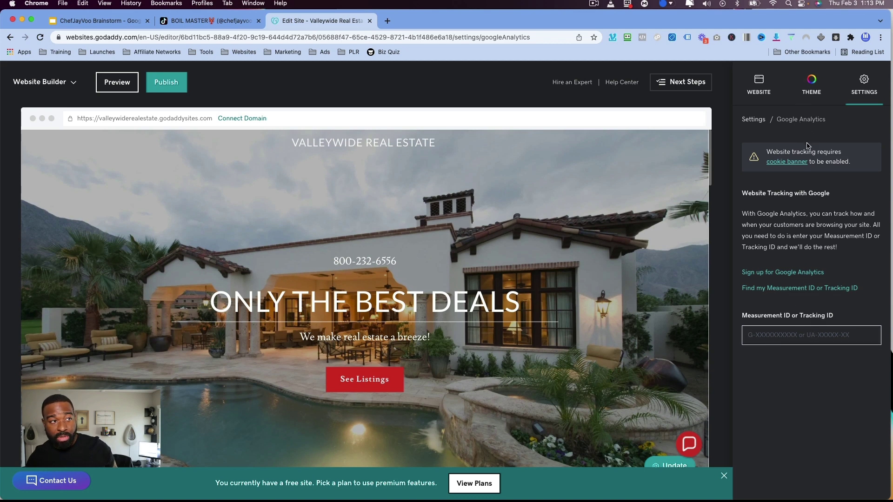
{"action": "left_click", "coordinate": [763, 121]}
Check the Facebook Pixel settings, then bring up the Google AdSense settings.
{"action": "scroll", "coordinate": [791, 455], "scroll_direction": "down", "scroll_amount": 2}
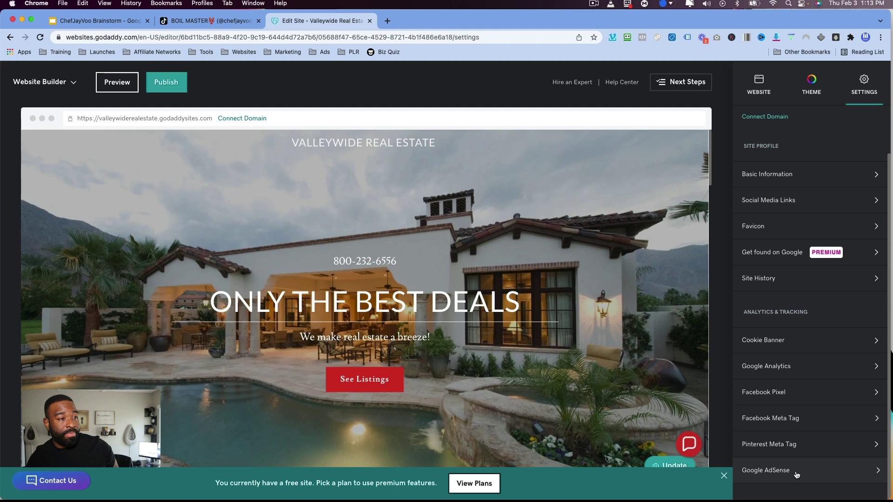
{"action": "left_click", "coordinate": [795, 393]}
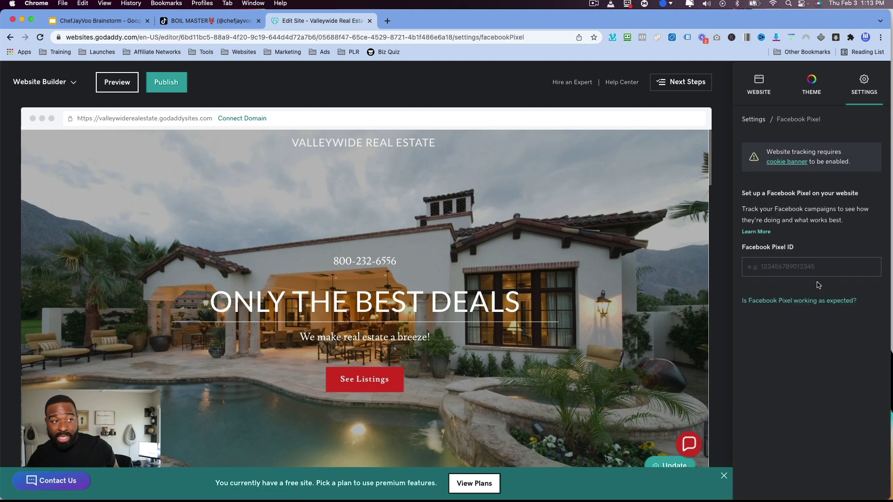
{"action": "left_click", "coordinate": [763, 120]}
{"action": "scroll", "coordinate": [796, 325], "scroll_direction": "down", "scroll_amount": 3}
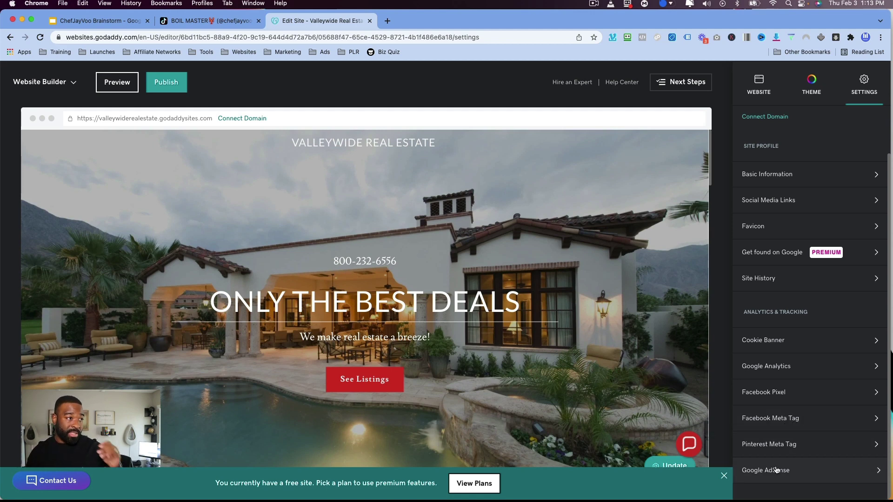
{"action": "left_click", "coordinate": [775, 470]}
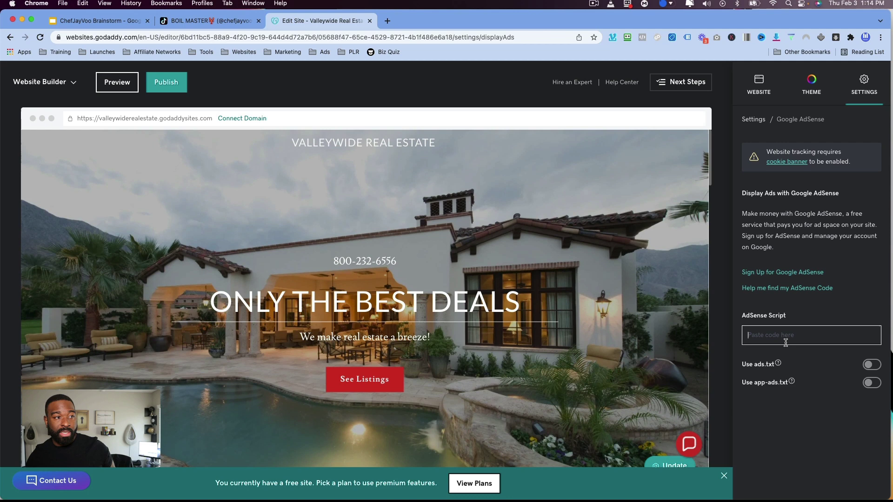
Return to the website content and select the VALLEYWIDE REAL ESTATE logo text.
{"action": "left_click", "coordinate": [761, 87]}
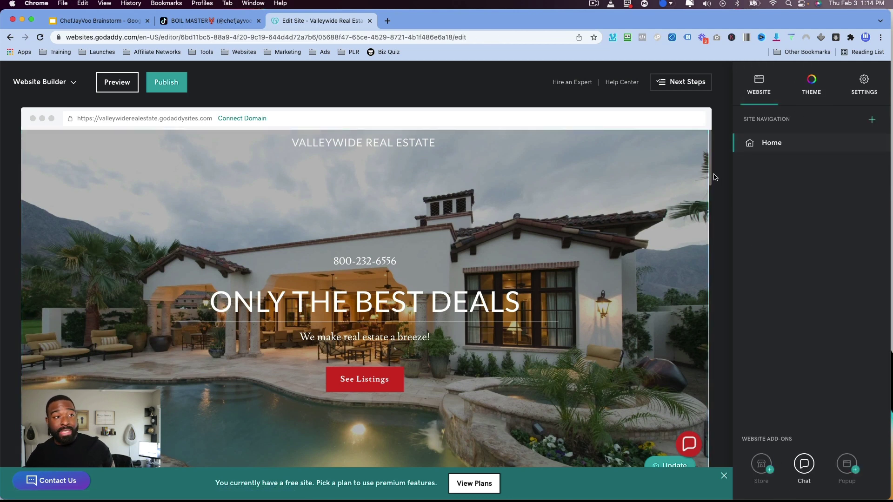
{"action": "scroll", "coordinate": [326, 203], "scroll_direction": "down", "scroll_amount": 15}
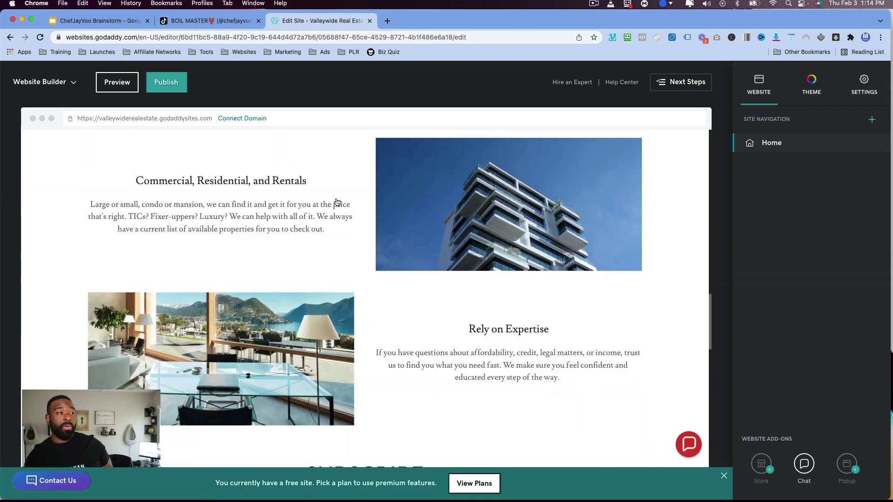
{"action": "scroll", "coordinate": [337, 202], "scroll_direction": "up", "scroll_amount": 15}
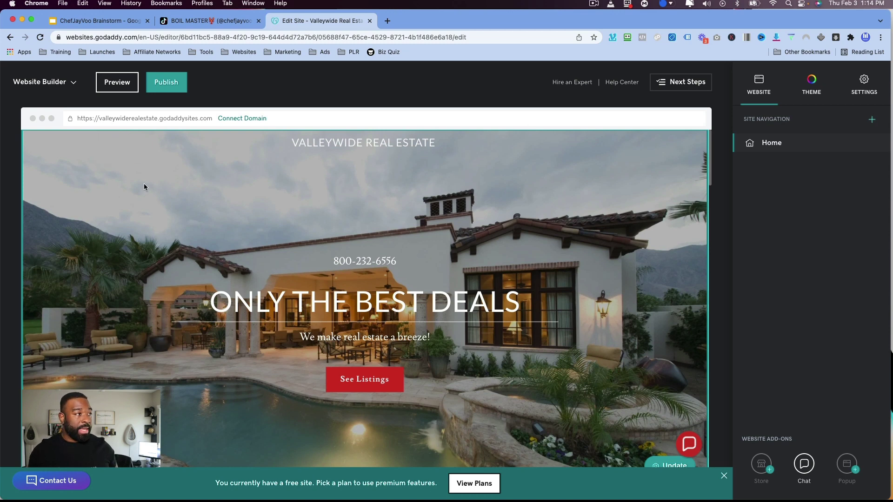
{"action": "scroll", "coordinate": [372, 195], "scroll_direction": "down", "scroll_amount": 1}
{"action": "scroll", "coordinate": [413, 215], "scroll_direction": "up", "scroll_amount": 1}
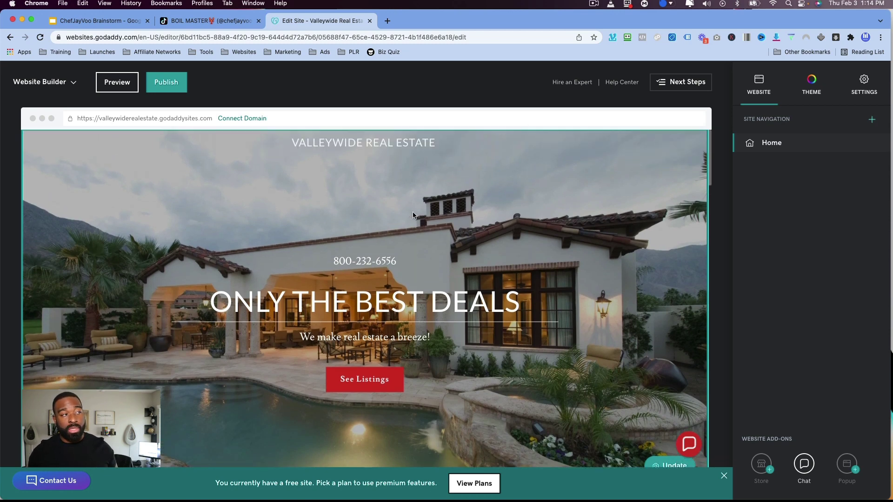
{"action": "left_click", "coordinate": [320, 141]}
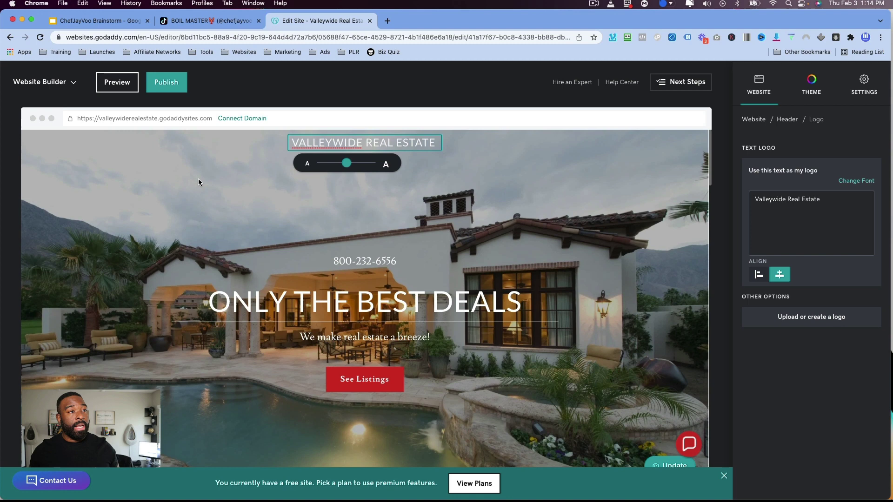
Replace the ONLY THE BEST DEALS hero headline with 'Welcome TO VRE'.
{"action": "left_click", "coordinate": [421, 289]}
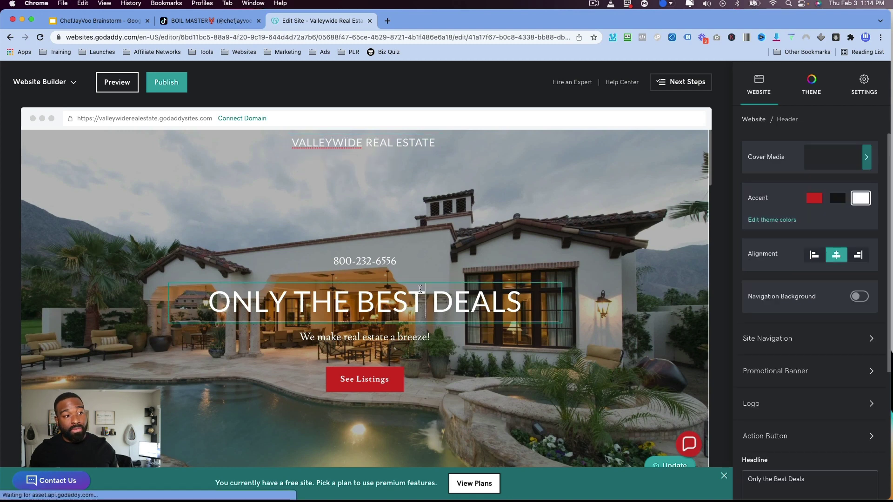
{"action": "triple_click", "coordinate": [455, 294]}
{"action": "key", "text": "BackSpace"}
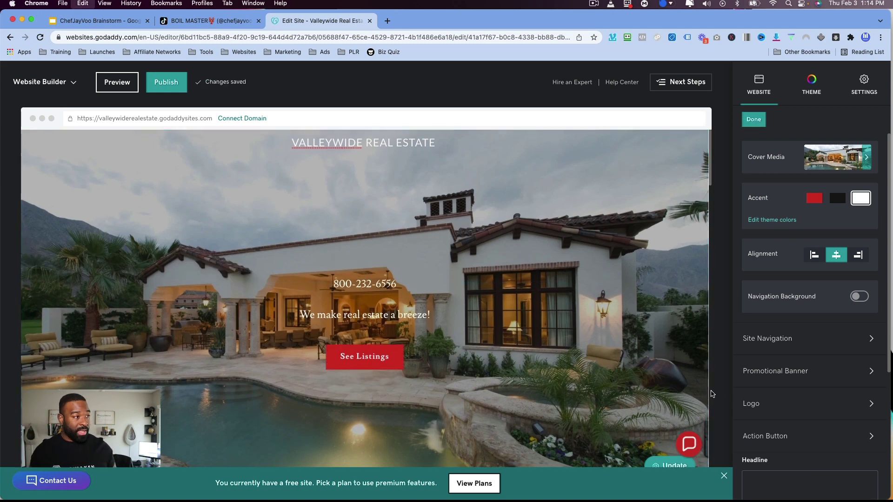
{"action": "left_click", "coordinate": [760, 472]}
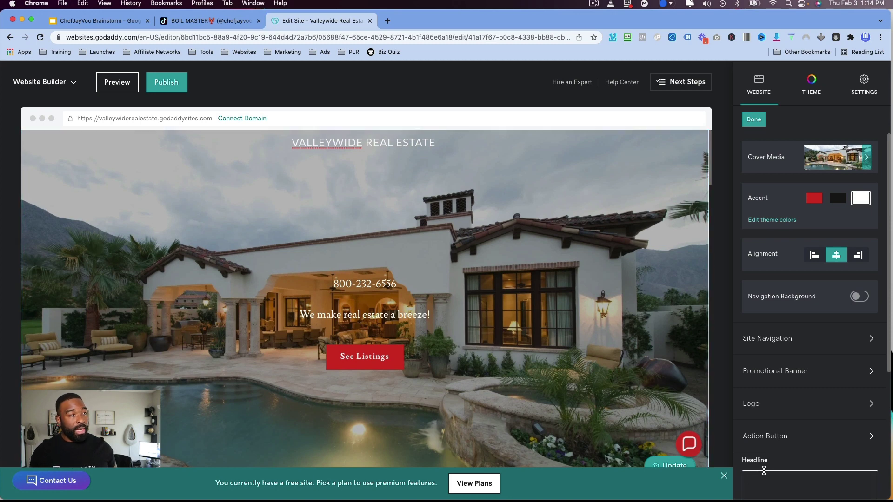
{"action": "scroll", "coordinate": [767, 466], "scroll_direction": "down", "scroll_amount": 3}
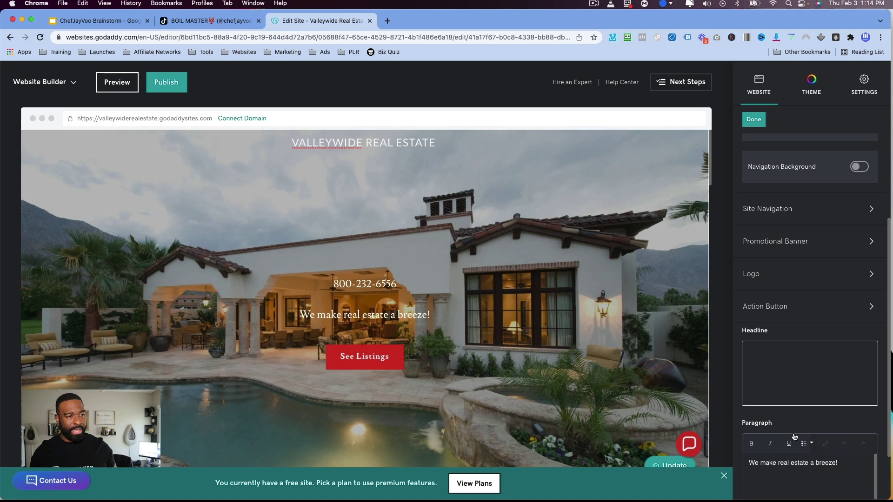
{"action": "type", "text": "W"}
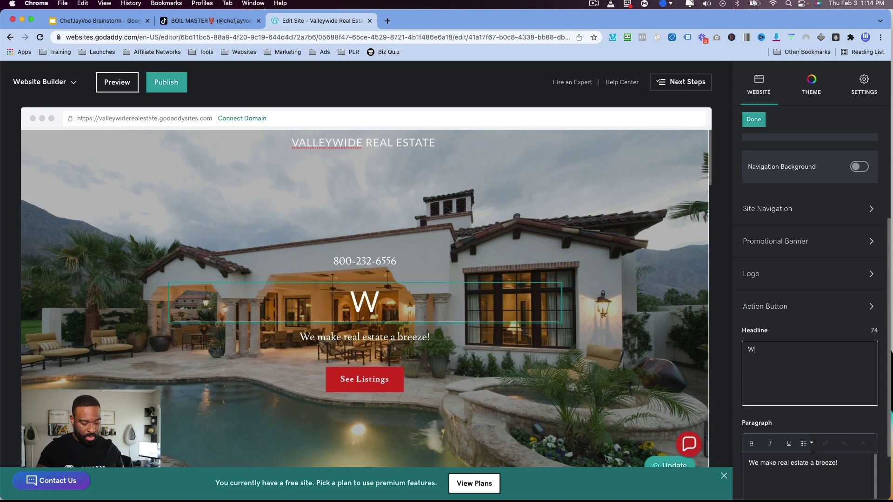
{"action": "type", "text": "elcome TO"}
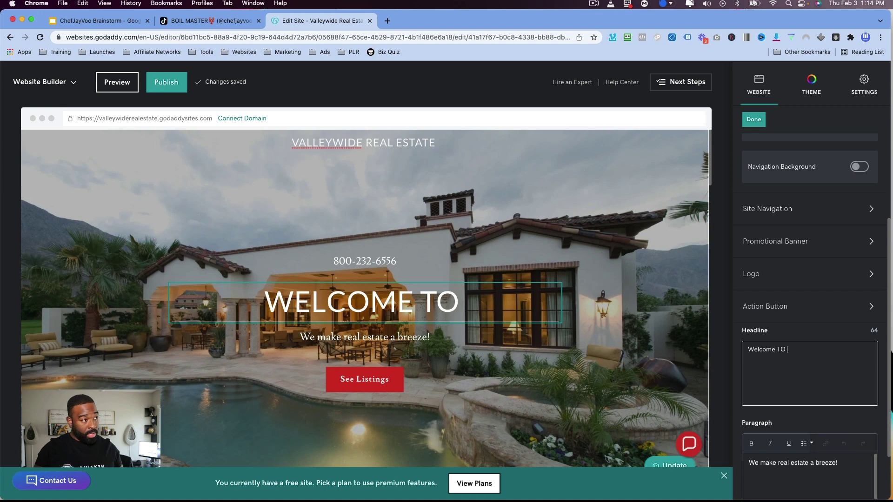
{"action": "type", "text": " VRE"}
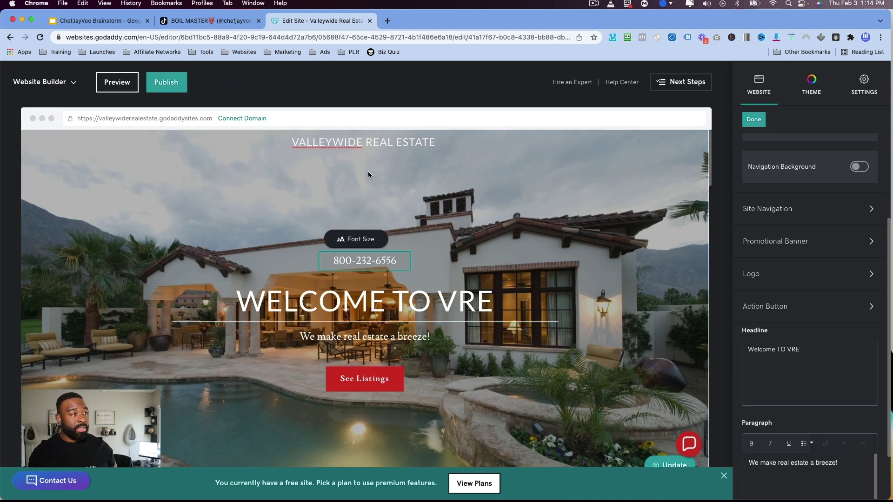
Retype the logo's 'WIDE' as a separate word so it reads 'Valley Wide Real Estate'.
{"action": "scroll", "coordinate": [367, 171], "scroll_direction": "down", "scroll_amount": 1}
{"action": "right_click", "coordinate": [334, 135]}
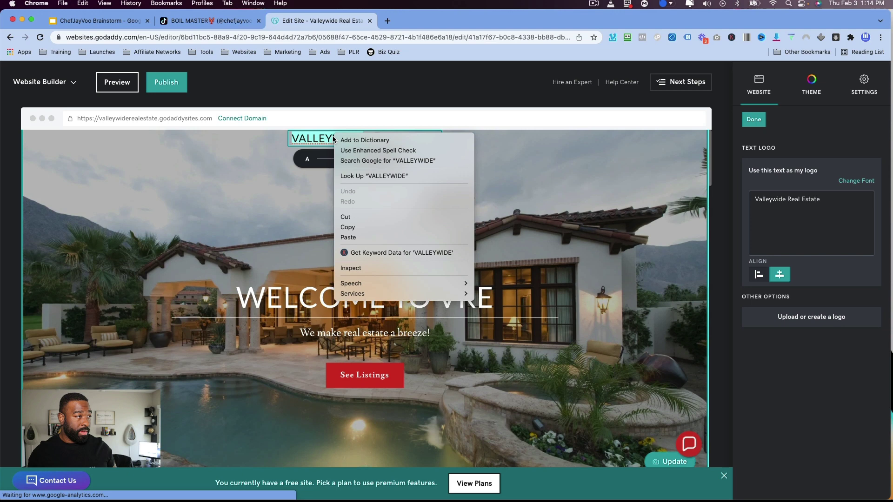
{"action": "key", "text": "Escape"}
{"action": "key", "text": "BackSpace"}
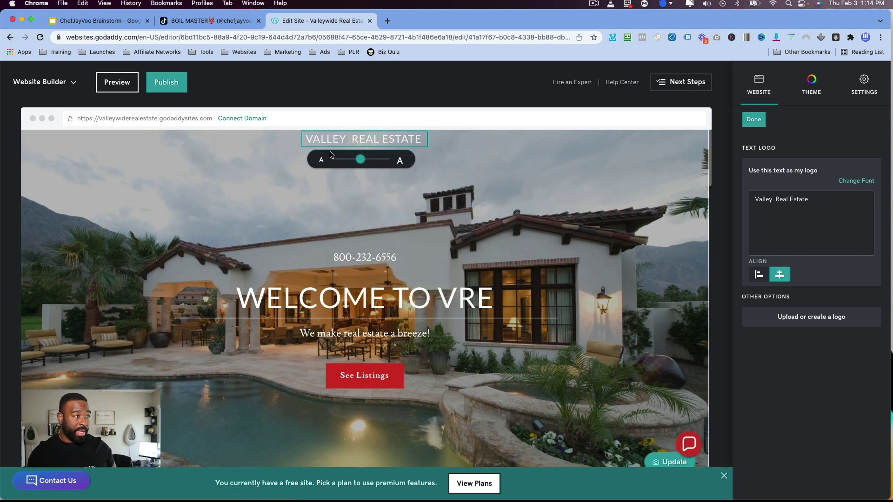
{"action": "type", "text": "Wide"}
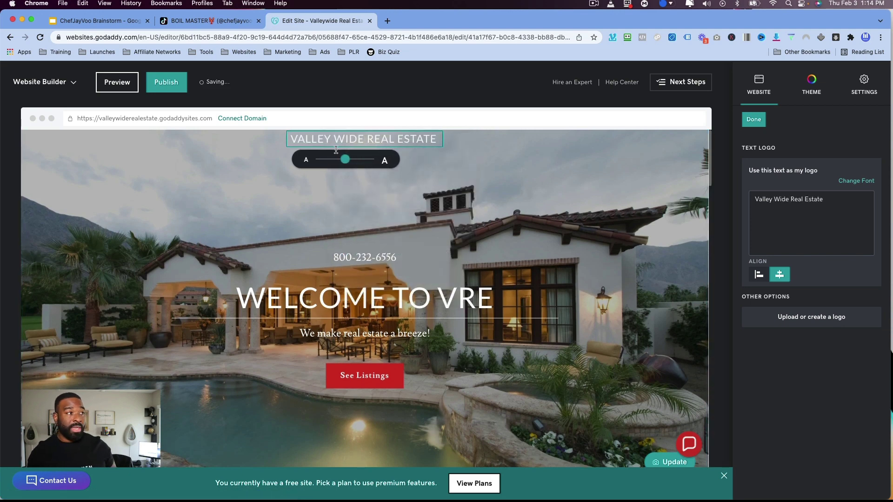
{"action": "left_click", "coordinate": [610, 190]}
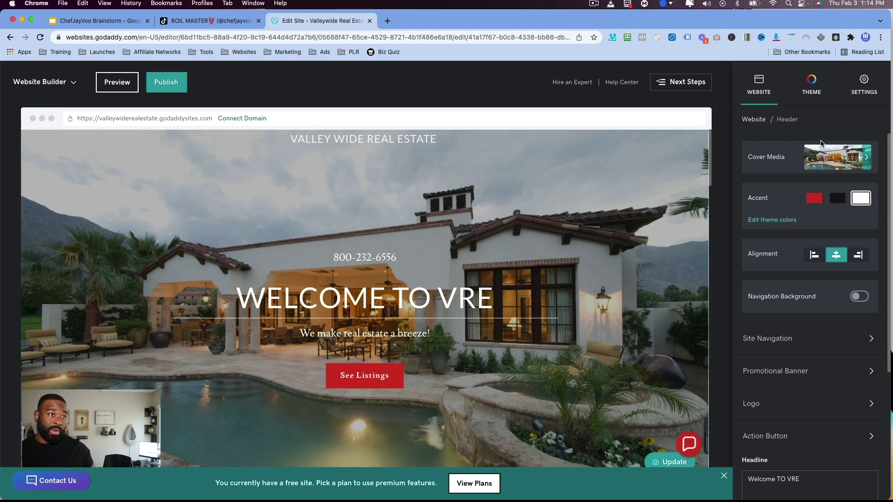
Open the header's cover media and try Blur, Fit and Inset layouts, keeping Fill.
{"action": "left_click", "coordinate": [832, 157]}
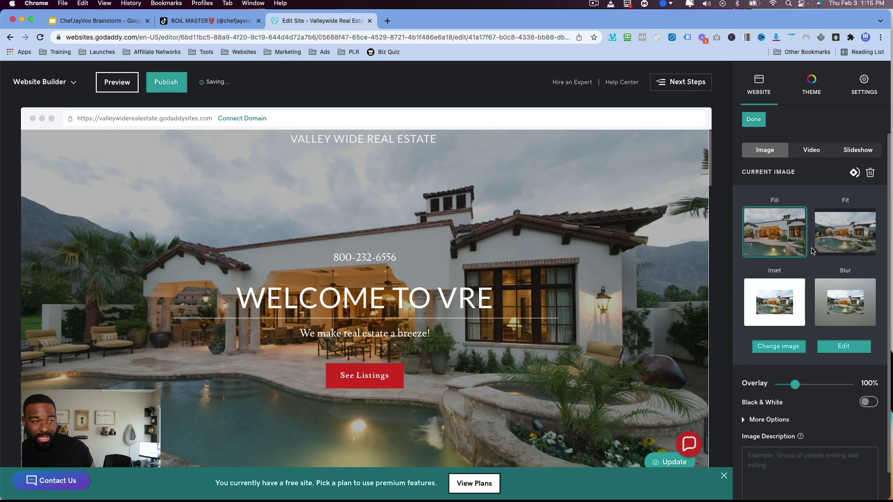
{"action": "scroll", "coordinate": [813, 263], "scroll_direction": "down", "scroll_amount": 1}
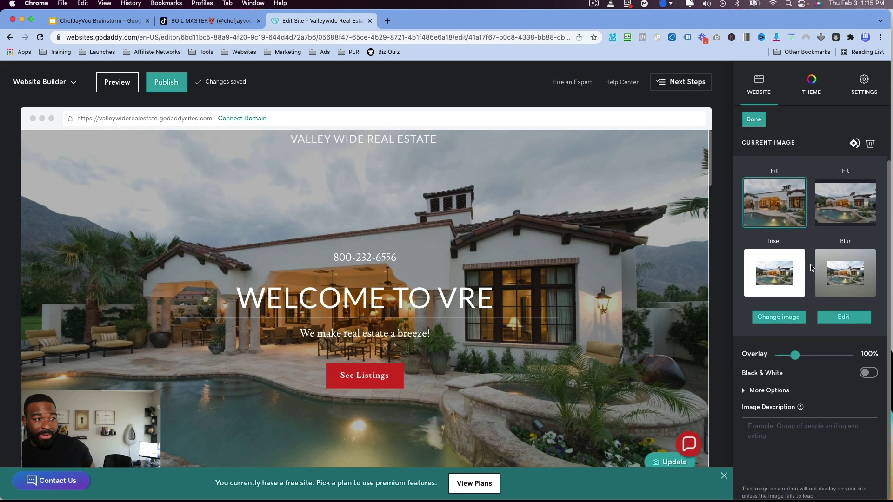
{"action": "left_click", "coordinate": [841, 279]}
{"action": "left_click", "coordinate": [855, 219]}
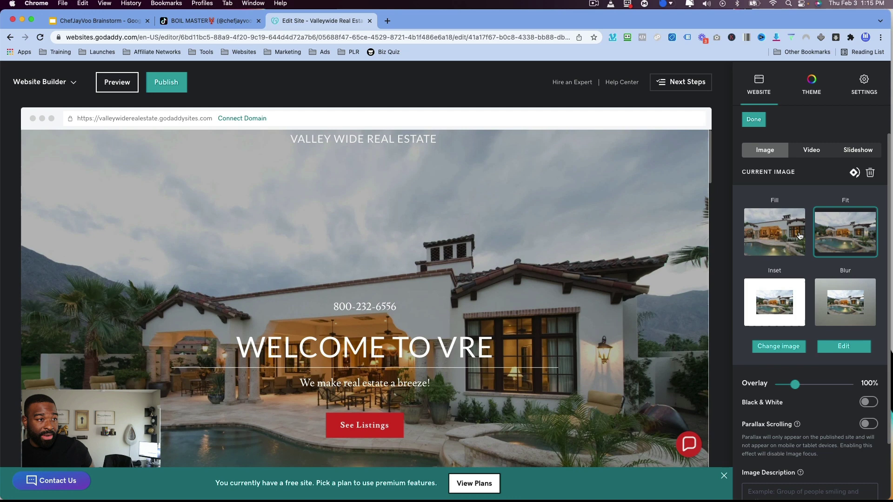
{"action": "left_click", "coordinate": [785, 242]}
{"action": "left_click", "coordinate": [761, 319]}
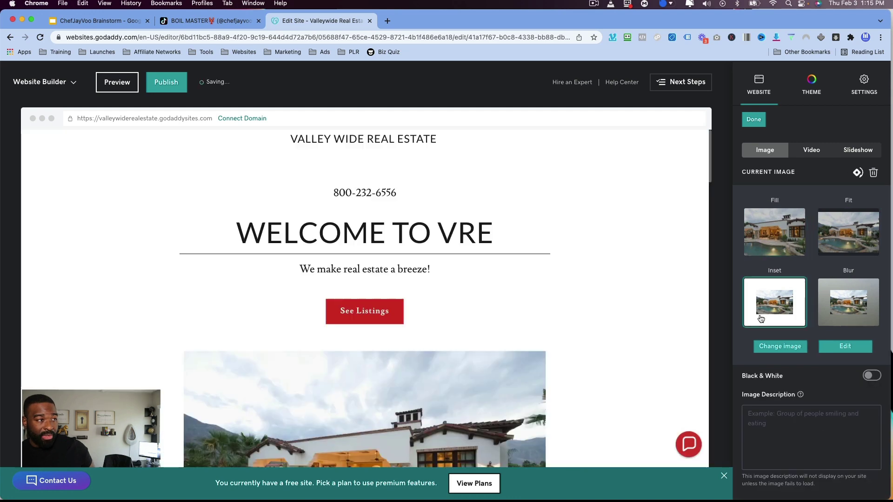
{"action": "left_click", "coordinate": [758, 239]}
{"action": "scroll", "coordinate": [799, 405], "scroll_direction": "down", "scroll_amount": 1}
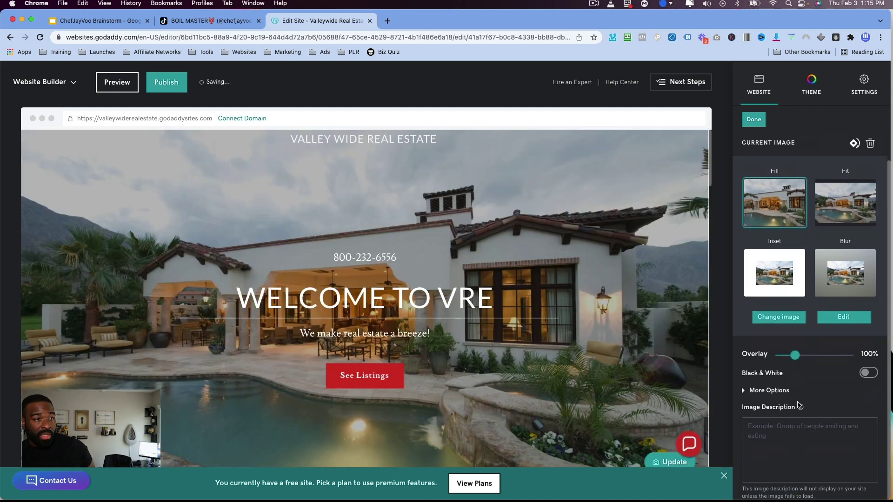
Browse the cover image library and close it without changing the pool-house photo.
{"action": "left_click", "coordinate": [787, 318]}
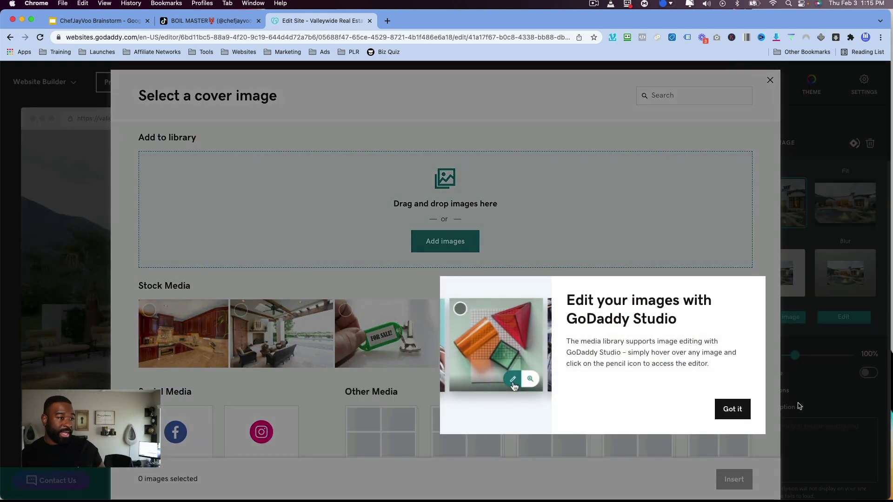
{"action": "left_click", "coordinate": [732, 409]}
{"action": "scroll", "coordinate": [584, 342], "scroll_direction": "down", "scroll_amount": 2}
{"action": "scroll", "coordinate": [585, 343], "scroll_direction": "up", "scroll_amount": 2}
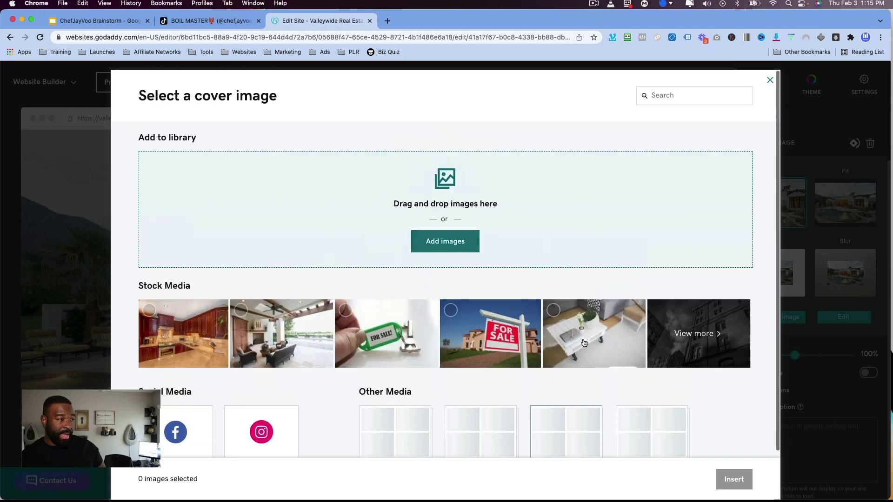
{"action": "left_click", "coordinate": [770, 80]}
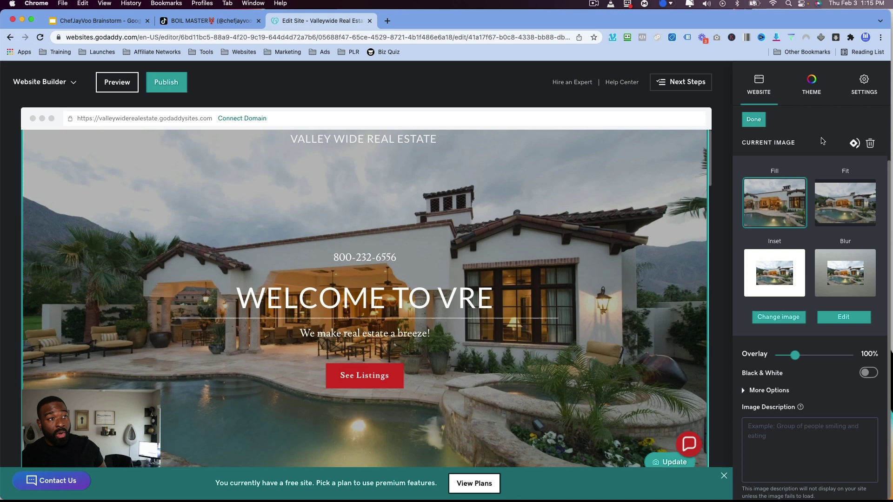
Try Video and Slideshow cover backgrounds, then return to an Image background.
{"action": "left_click", "coordinate": [832, 392]}
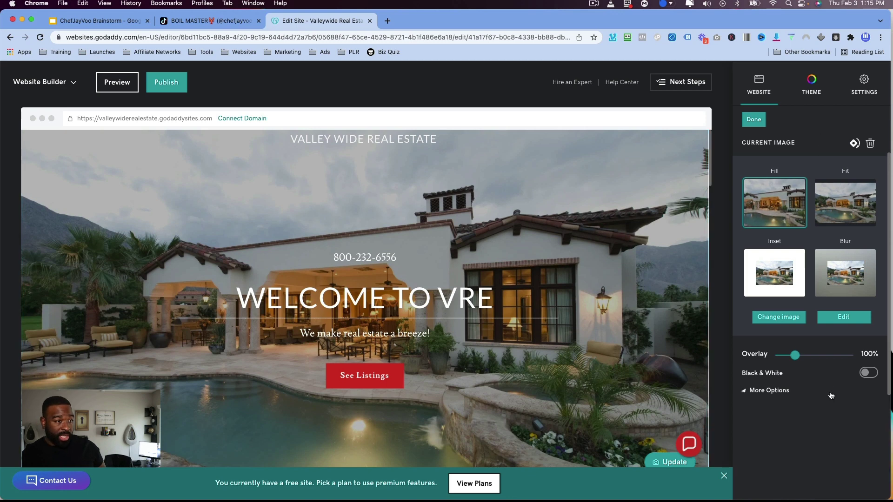
{"action": "left_click", "coordinate": [818, 151]}
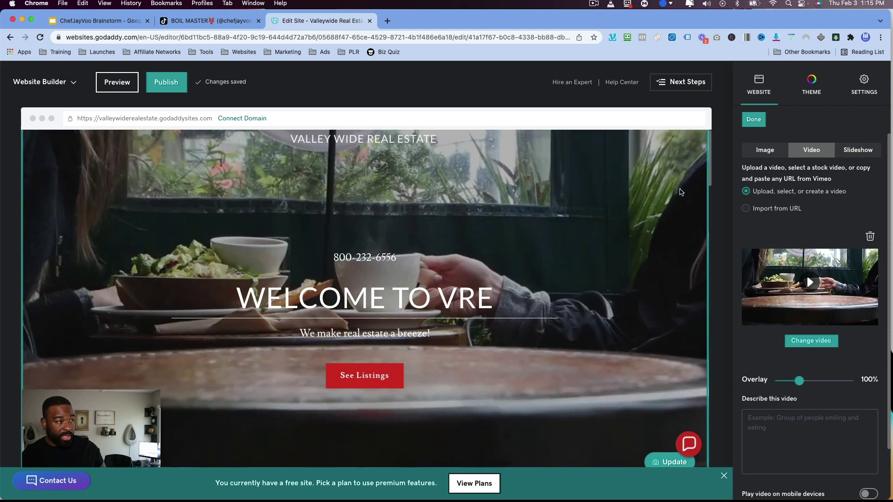
{"action": "left_click", "coordinate": [844, 154]}
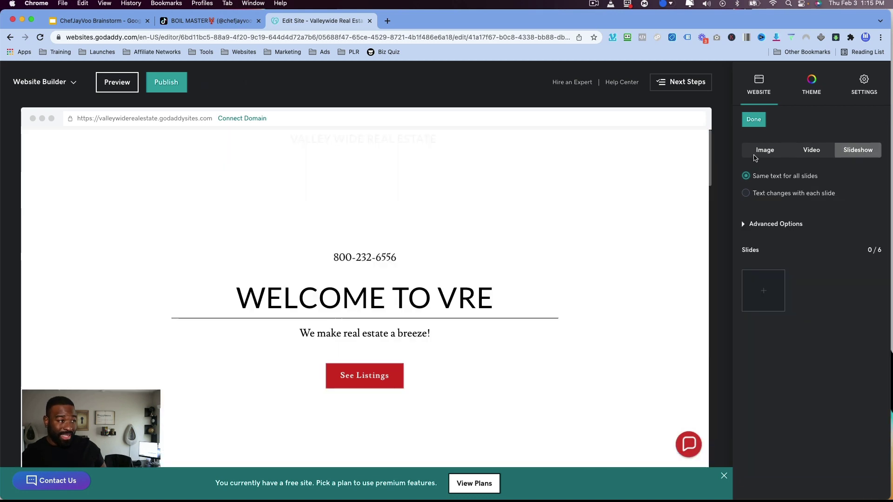
{"action": "left_click", "coordinate": [755, 155]}
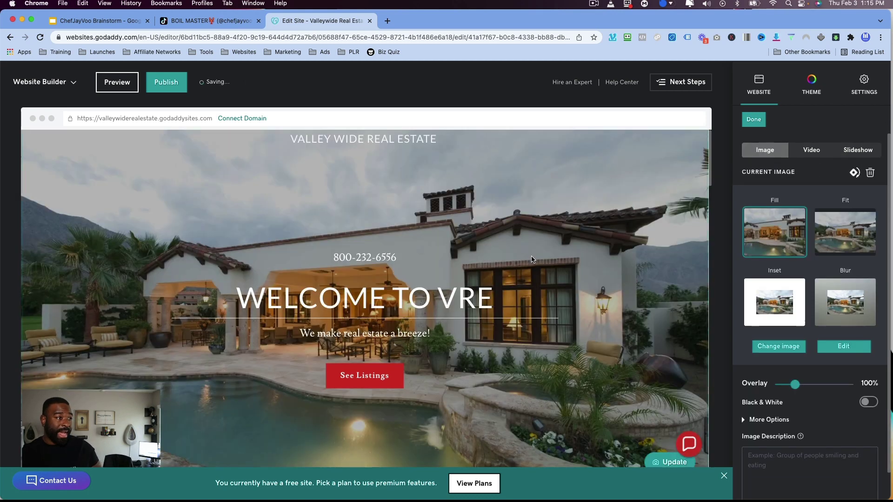
{"action": "scroll", "coordinate": [393, 200], "scroll_direction": "down", "scroll_amount": 4}
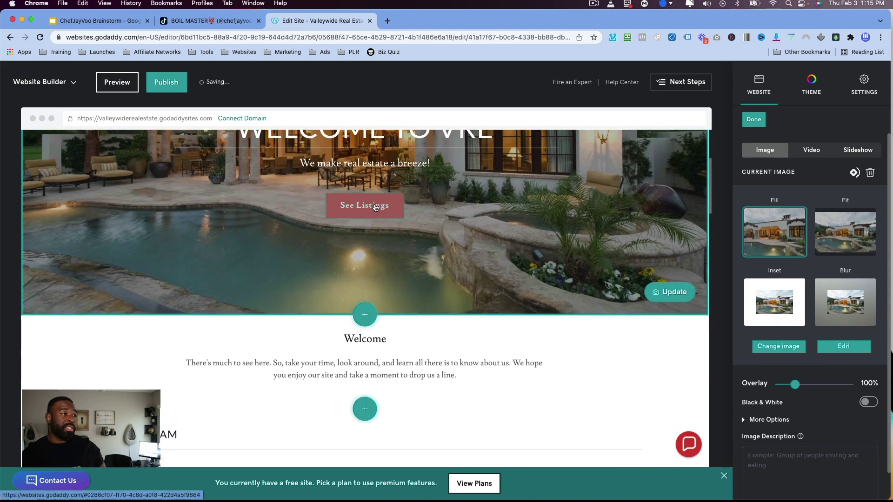
Open the hero's See Listings button settings, linked to the Home page's Top Of Page.
{"action": "left_click", "coordinate": [385, 211]}
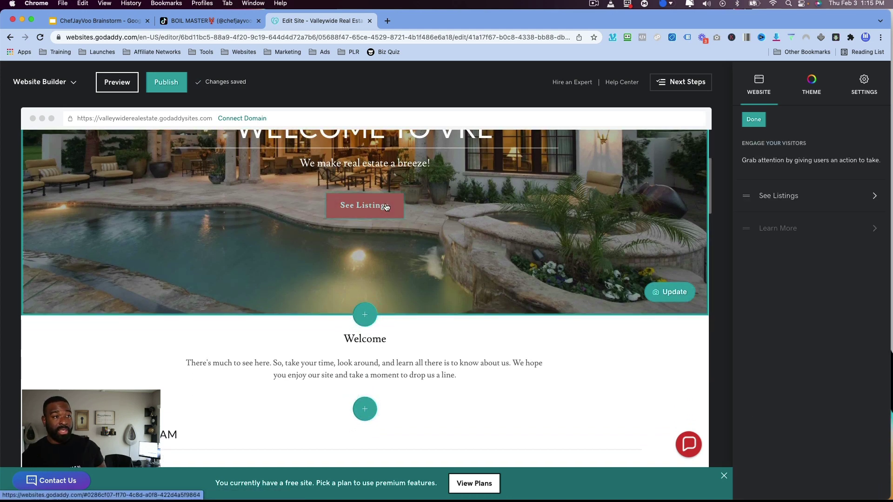
{"action": "left_click", "coordinate": [813, 200]}
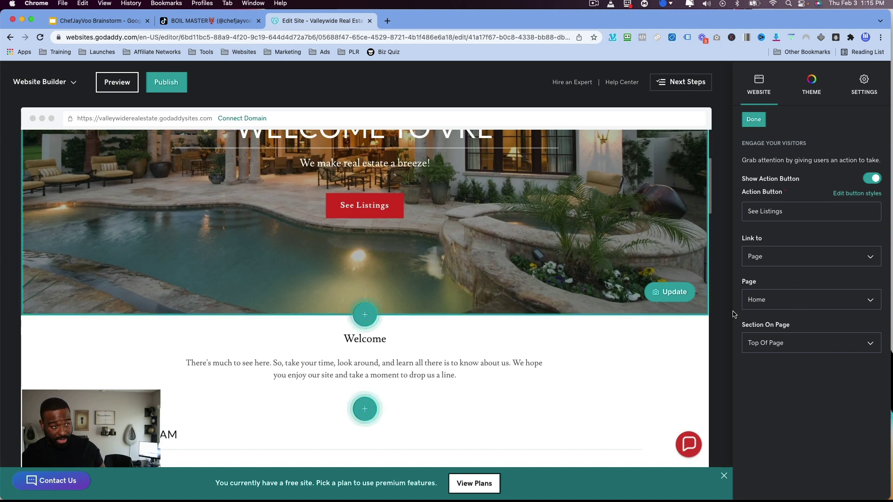
{"action": "scroll", "coordinate": [559, 365], "scroll_direction": "down", "scroll_amount": 10}
{"action": "scroll", "coordinate": [559, 365], "scroll_direction": "down", "scroll_amount": 6}
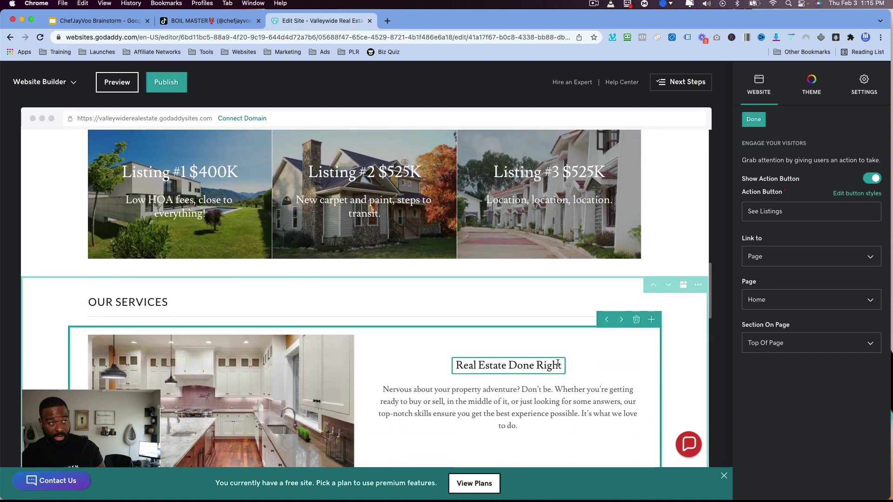
{"action": "scroll", "coordinate": [559, 365], "scroll_direction": "up", "scroll_amount": 3}
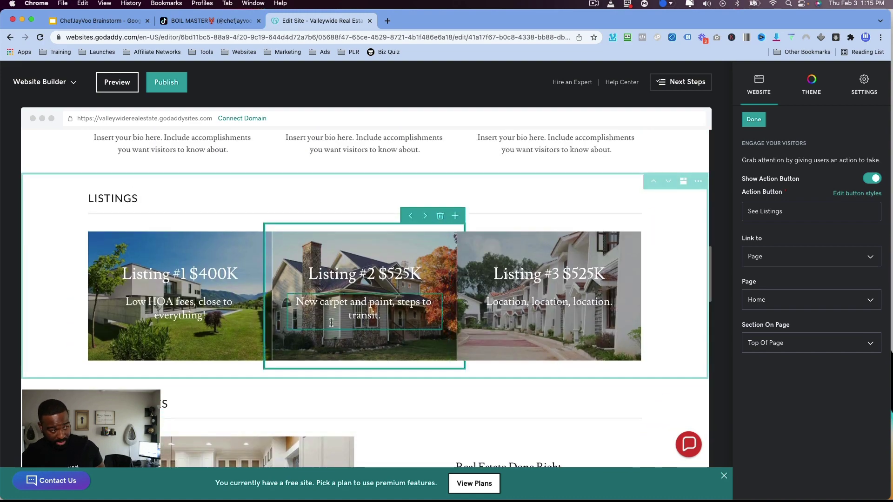
{"action": "scroll", "coordinate": [371, 334], "scroll_direction": "up", "scroll_amount": 4}
{"action": "scroll", "coordinate": [367, 321], "scroll_direction": "up", "scroll_amount": 10}
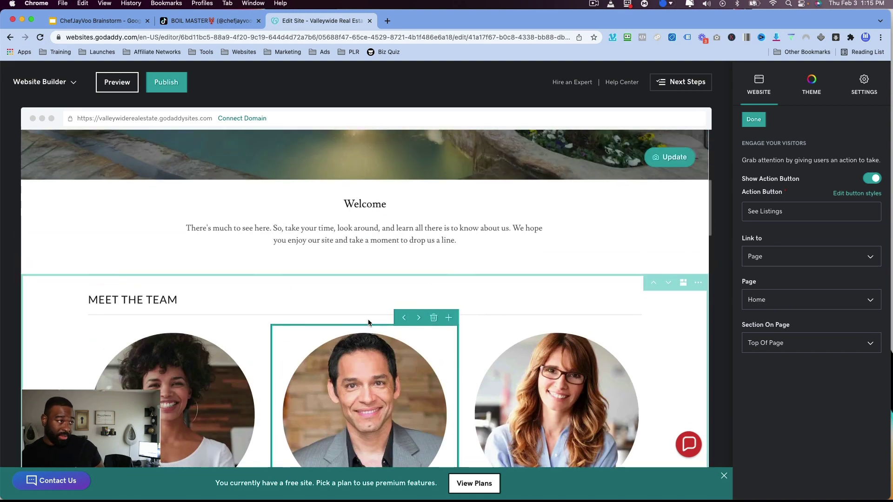
{"action": "scroll", "coordinate": [378, 314], "scroll_direction": "down", "scroll_amount": 10}
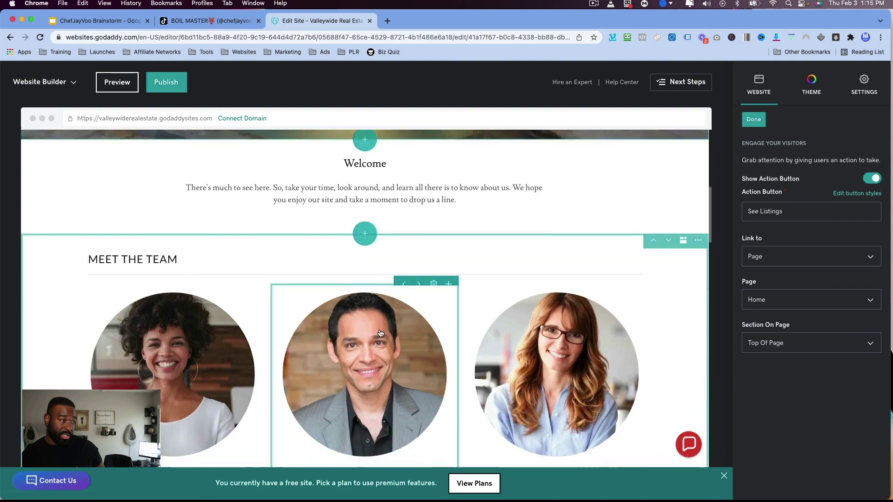
{"action": "scroll", "coordinate": [344, 387], "scroll_direction": "up", "scroll_amount": 10}
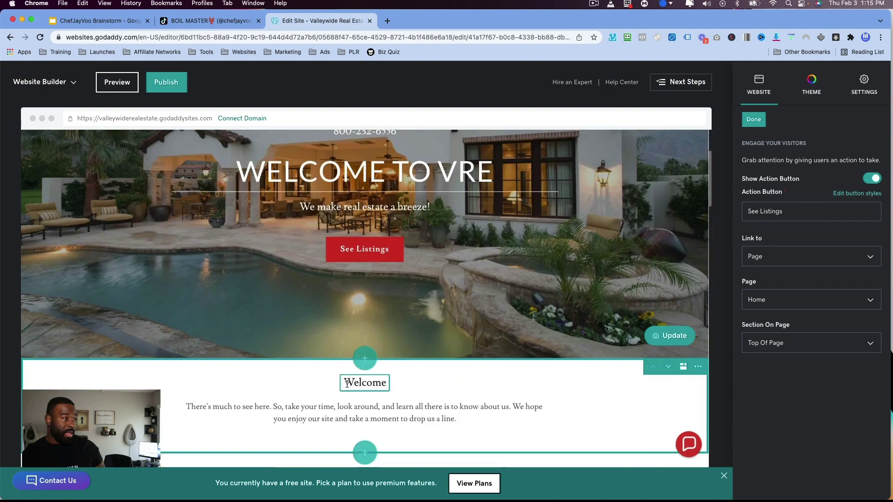
Toggle bold on 'We make real estate' in the header paragraph, leaving it unbolded.
{"action": "left_click", "coordinate": [529, 258]}
{"action": "scroll", "coordinate": [526, 258], "scroll_direction": "up", "scroll_amount": 3}
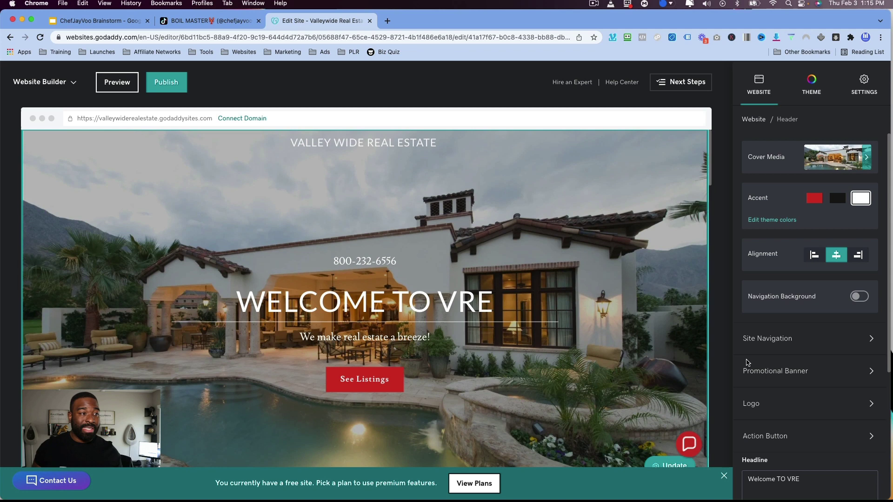
{"action": "scroll", "coordinate": [753, 353], "scroll_direction": "down", "scroll_amount": 4}
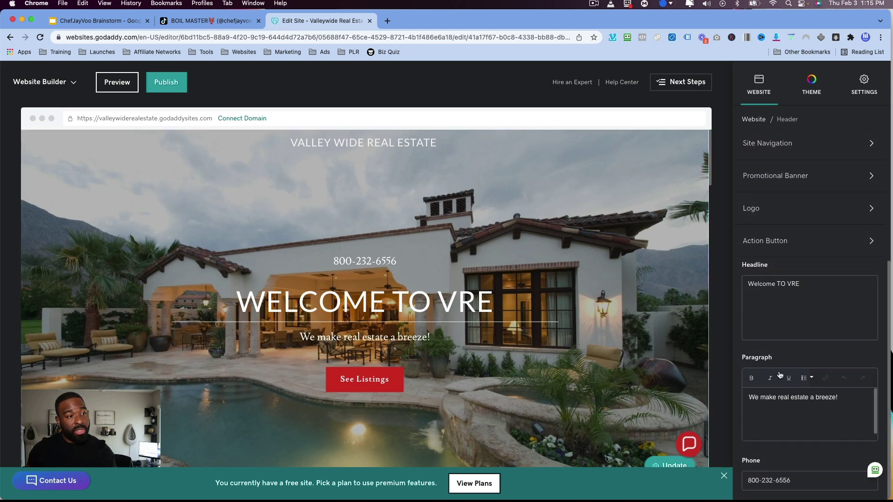
{"action": "left_click_drag", "start_coordinate": [811, 398], "coordinate": [749, 383]}
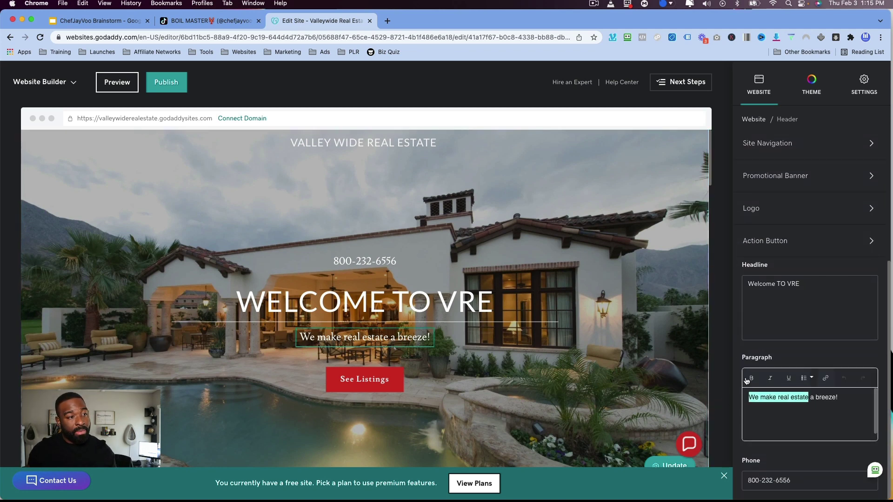
{"action": "left_click", "coordinate": [750, 380]}
{"action": "left_click", "coordinate": [750, 380]}
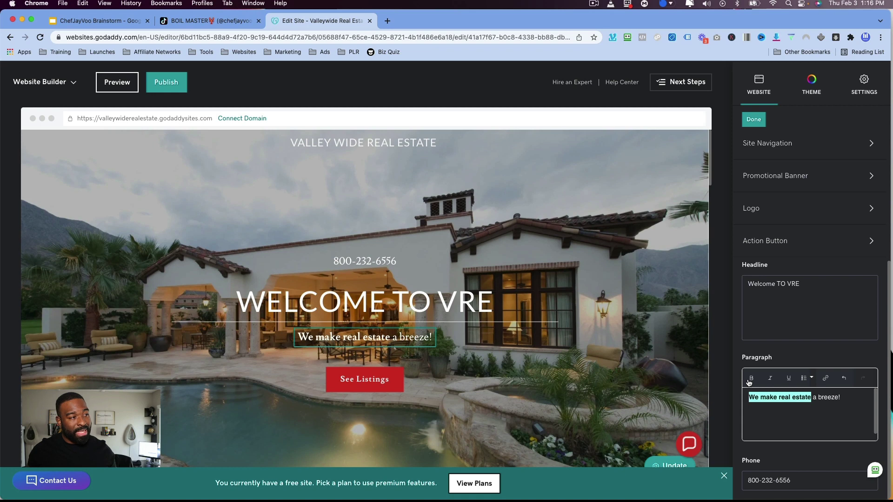
{"action": "left_click", "coordinate": [749, 379]}
{"action": "left_click", "coordinate": [750, 380]}
{"action": "left_click", "coordinate": [750, 380]}
{"action": "left_click", "coordinate": [848, 417]}
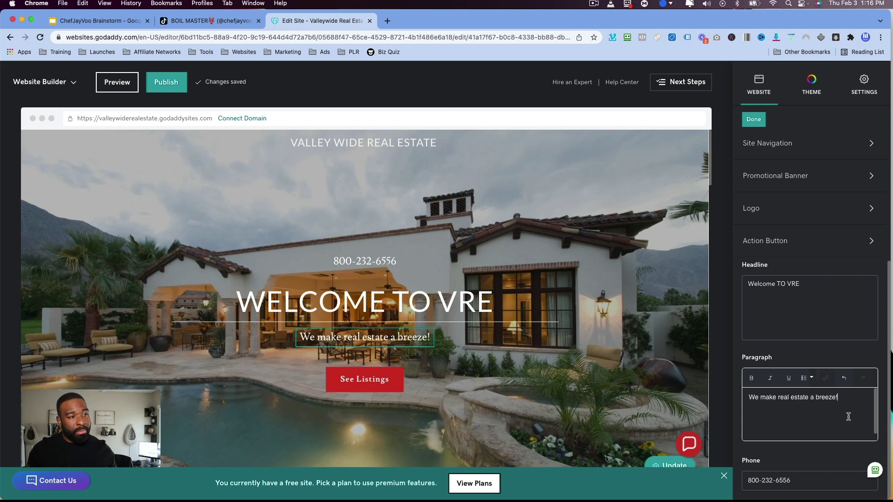
{"action": "left_click_drag", "start_coordinate": [843, 399], "coordinate": [746, 398]}
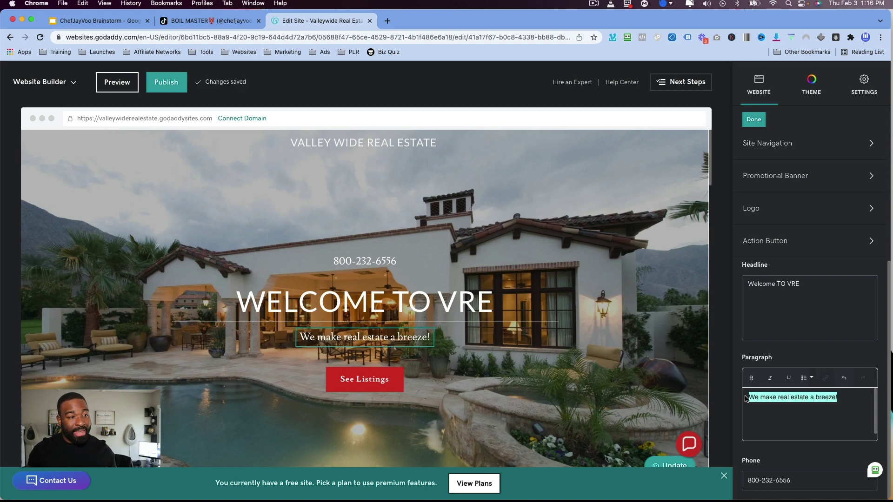
Finish the action button, and try the Navigation Background on, then leave it off.
{"action": "left_click", "coordinate": [842, 241]}
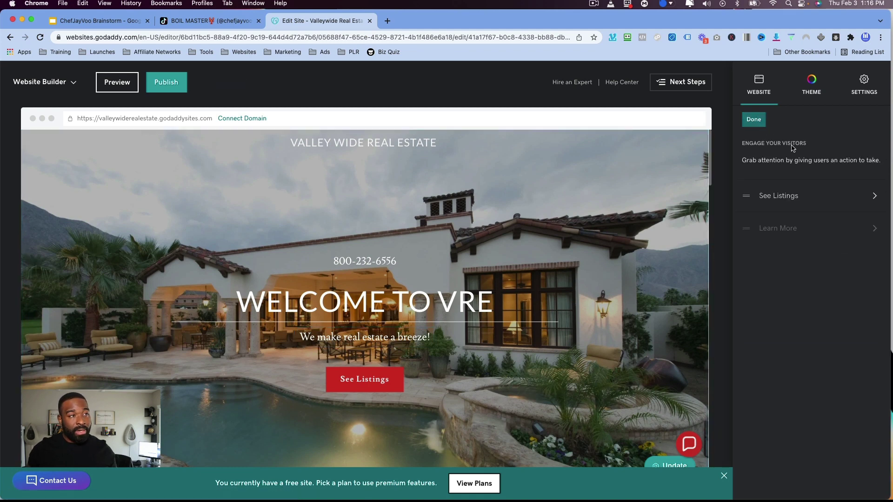
{"action": "left_click", "coordinate": [758, 119]}
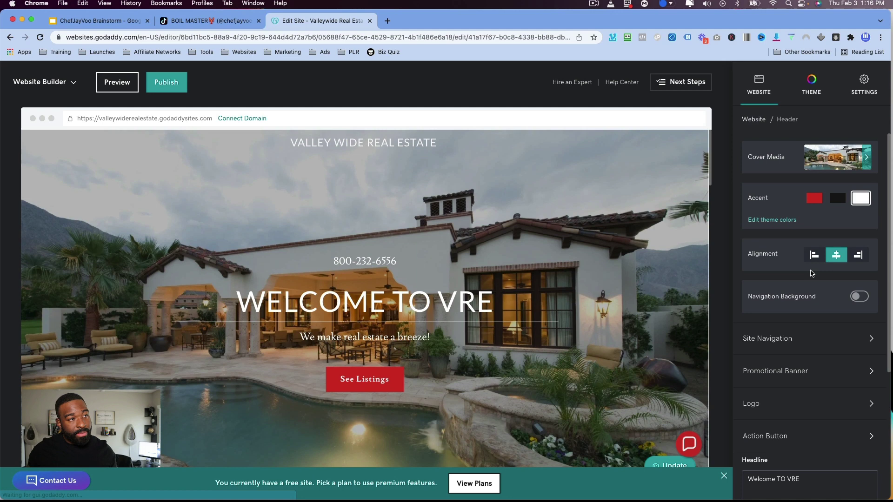
{"action": "left_click", "coordinate": [858, 297]}
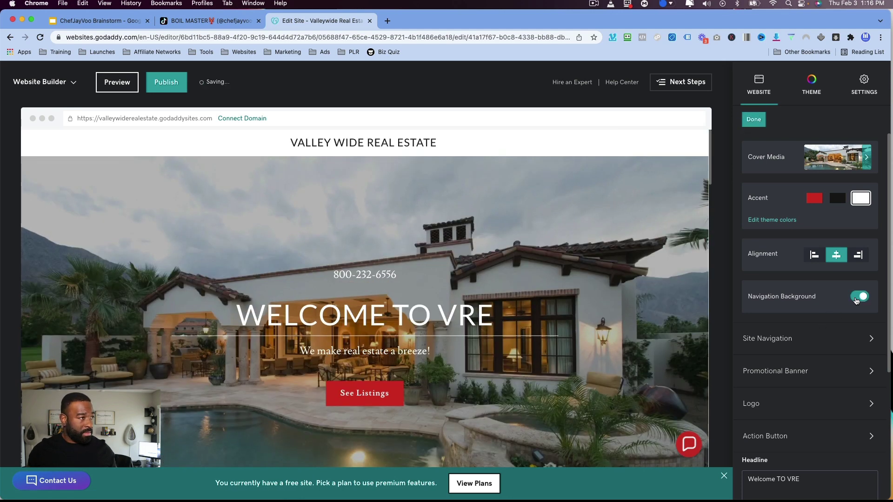
{"action": "left_click", "coordinate": [856, 298]}
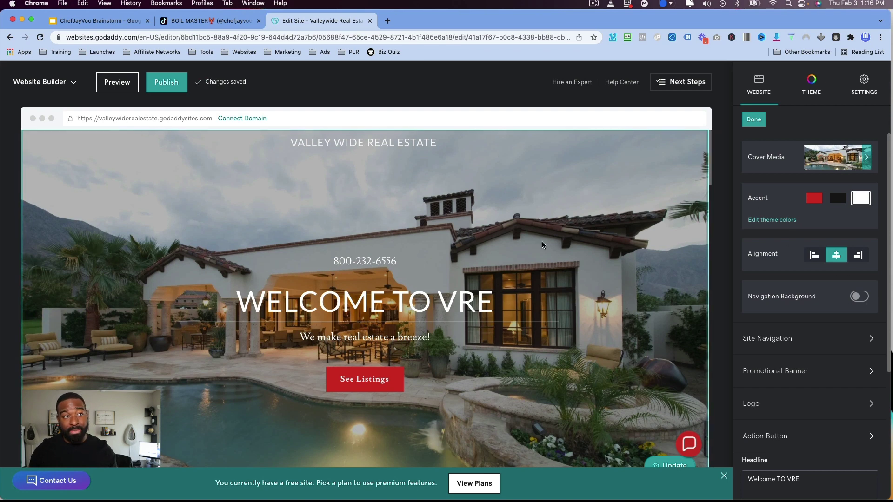
{"action": "scroll", "coordinate": [562, 339], "scroll_direction": "down", "scroll_amount": 5}
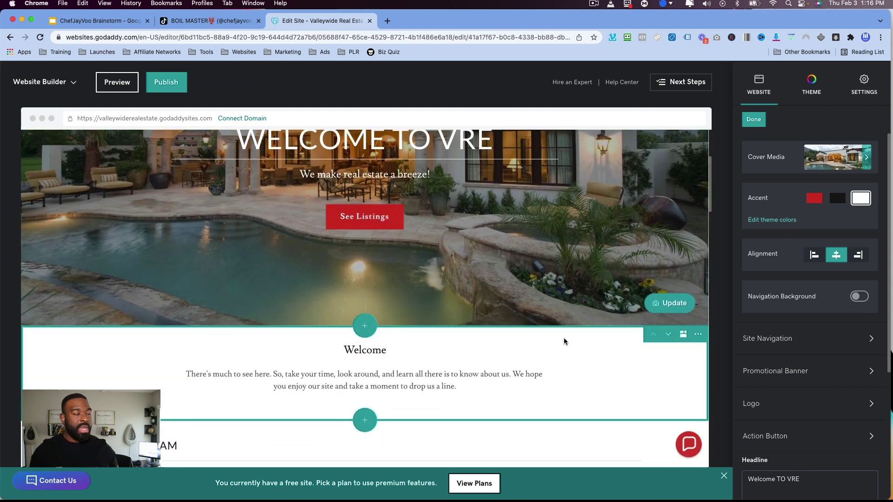
{"action": "scroll", "coordinate": [560, 341], "scroll_direction": "down", "scroll_amount": 2}
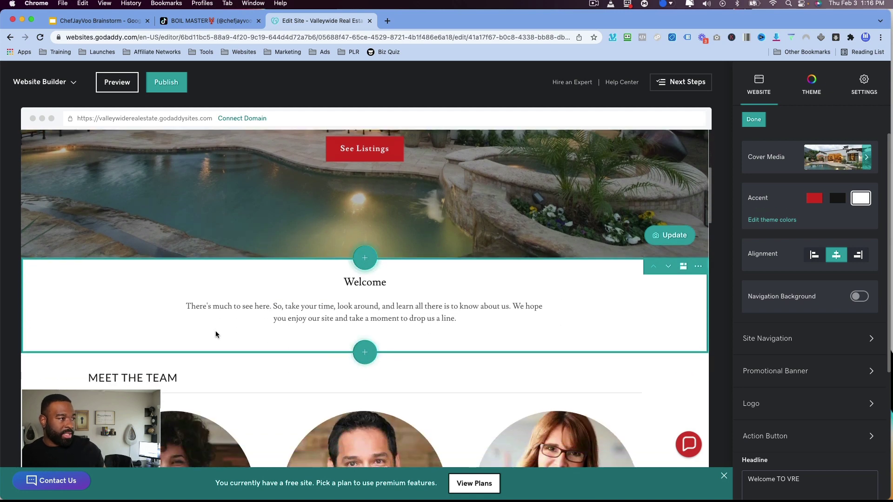
Open the Meet the Team settings and browse its layouts without changing anything.
{"action": "left_click", "coordinate": [100, 319]}
{"action": "scroll", "coordinate": [83, 302], "scroll_direction": "down", "scroll_amount": 6}
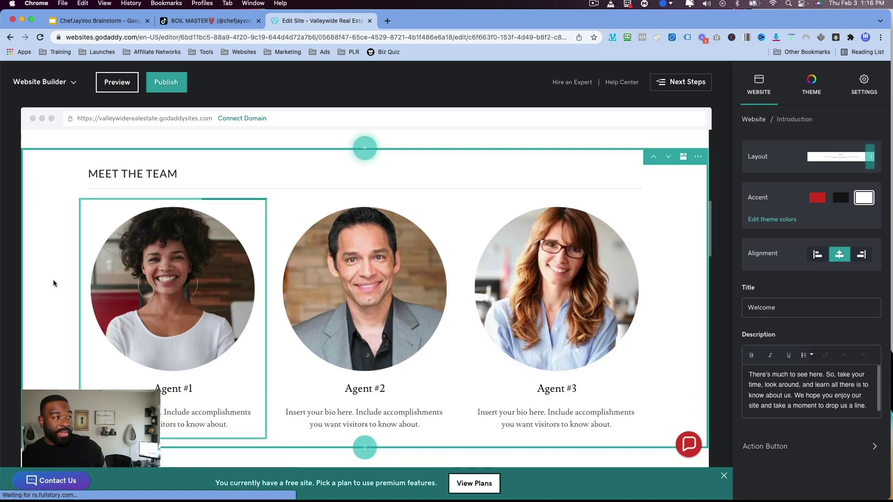
{"action": "left_click", "coordinate": [53, 283]}
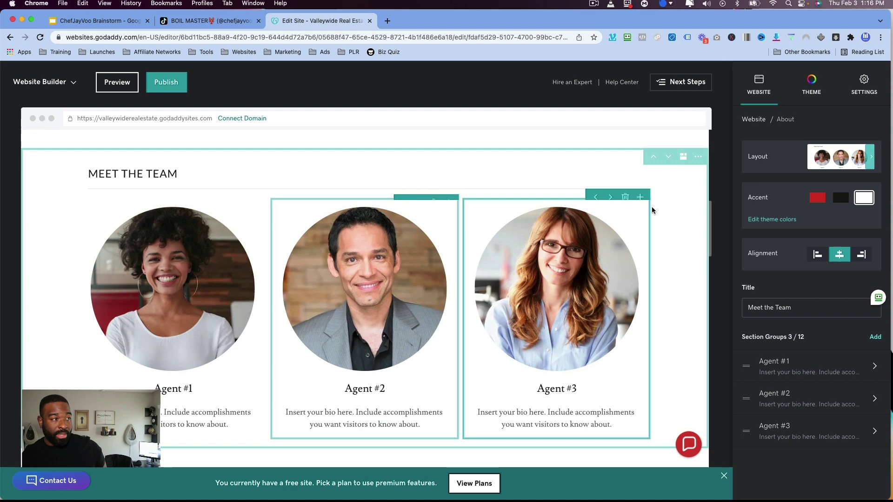
{"action": "left_click", "coordinate": [832, 161]}
{"action": "scroll", "coordinate": [841, 298], "scroll_direction": "down", "scroll_amount": 3}
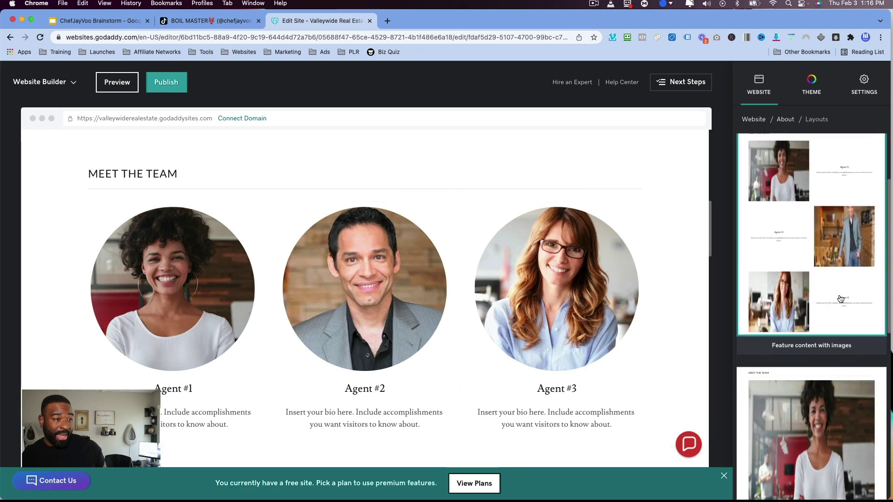
{"action": "scroll", "coordinate": [841, 299], "scroll_direction": "down", "scroll_amount": 10}
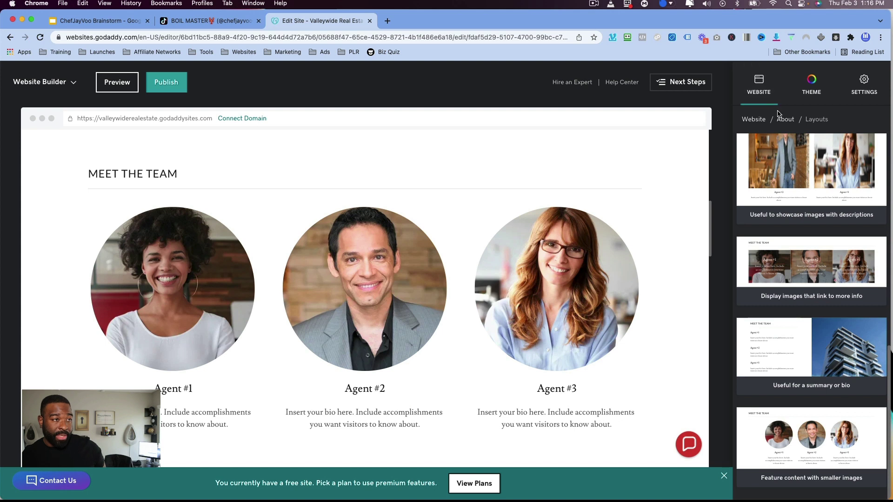
{"action": "left_click", "coordinate": [783, 120]}
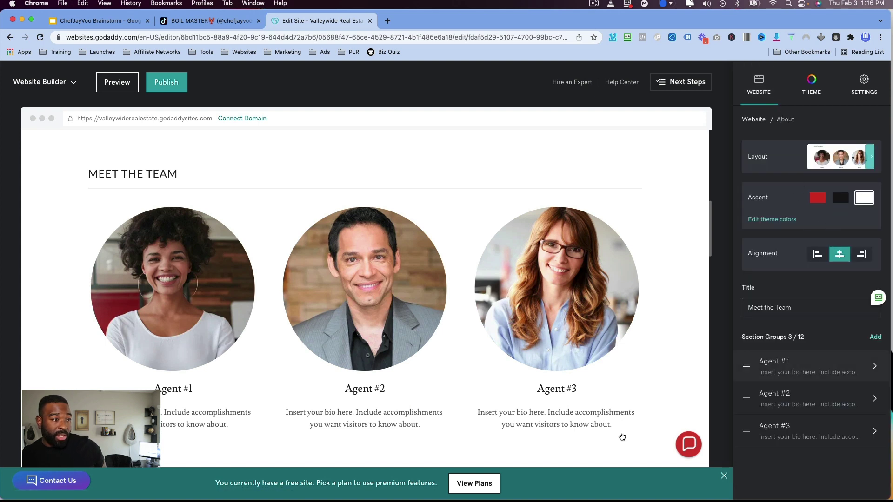
Try red and black accents and left alignment, ending on white accent and centred text.
{"action": "scroll", "coordinate": [606, 406], "scroll_direction": "down", "scroll_amount": 1}
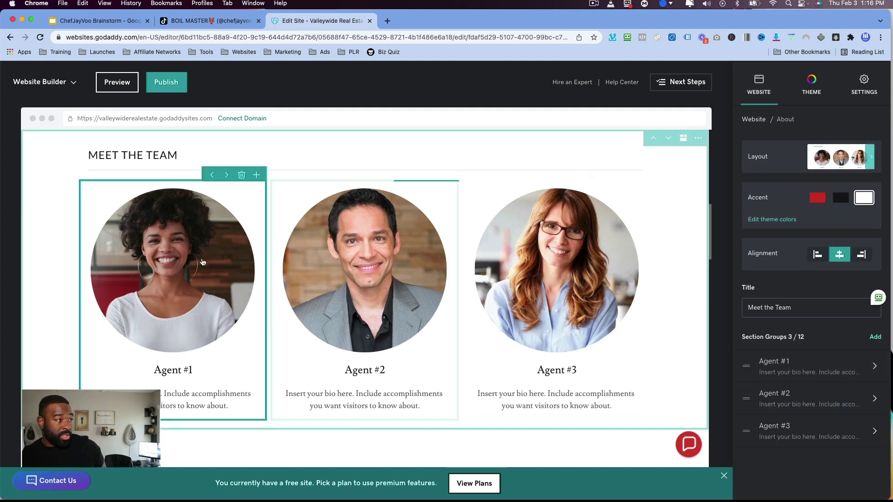
{"action": "left_click", "coordinate": [818, 199]}
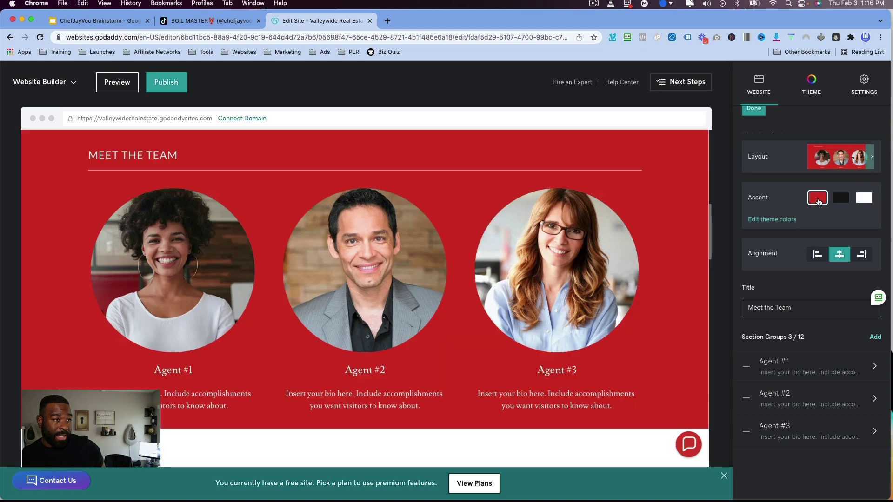
{"action": "left_click", "coordinate": [840, 199]}
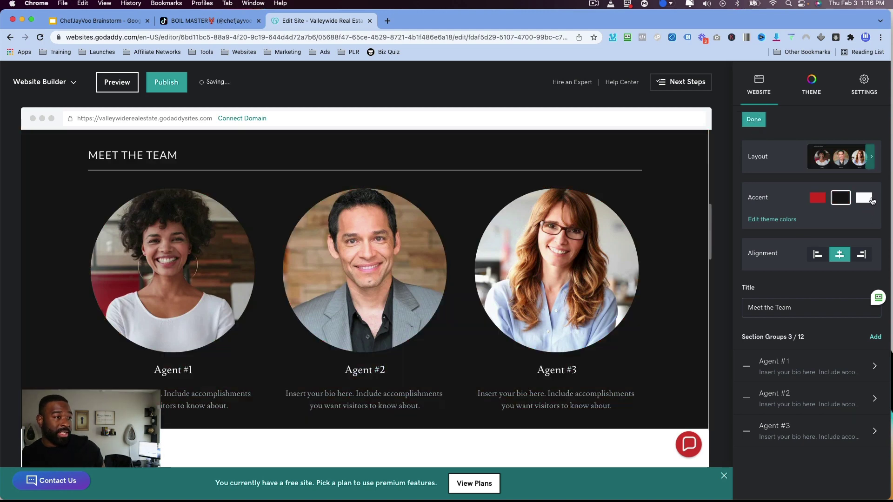
{"action": "left_click", "coordinate": [856, 201]}
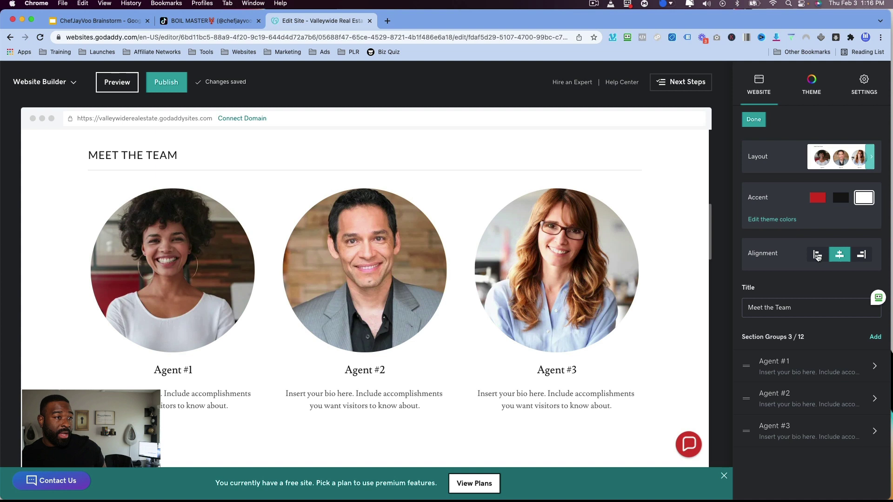
{"action": "left_click", "coordinate": [817, 255]}
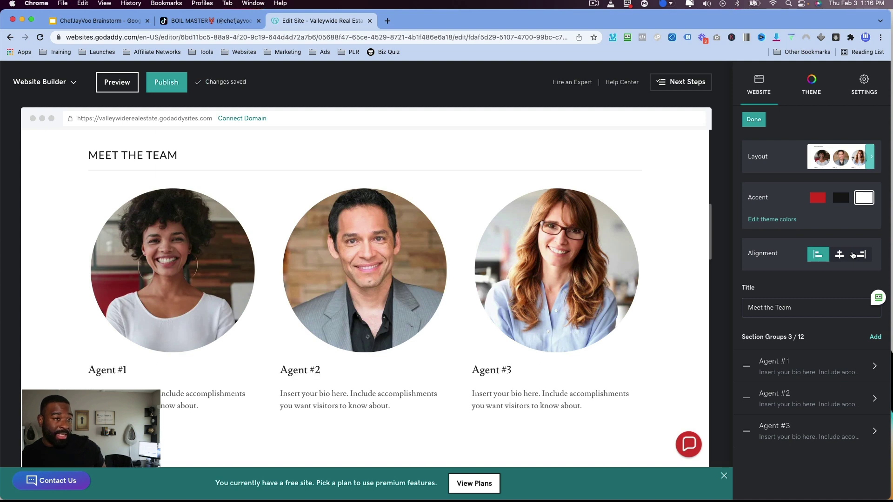
{"action": "left_click", "coordinate": [840, 255]}
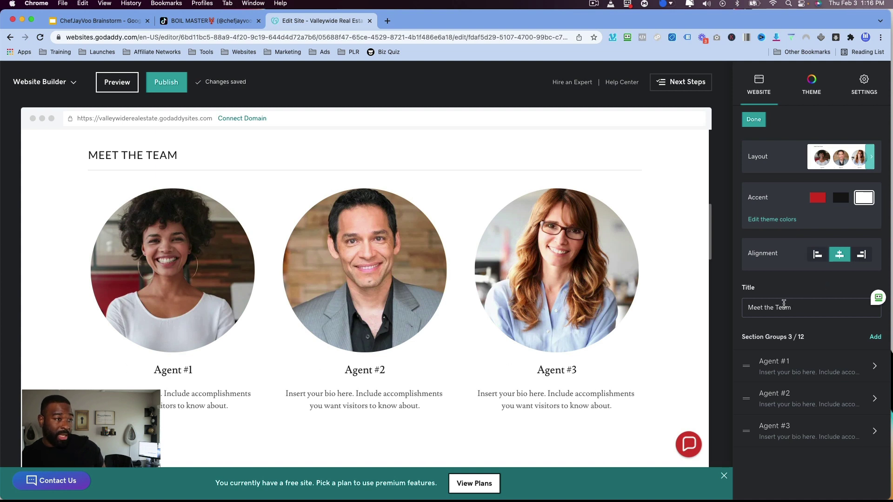
Select the Meet the Team title, try moving Agent #1 after Agent #2, then select Agent #3.
{"action": "left_click", "coordinate": [783, 306]}
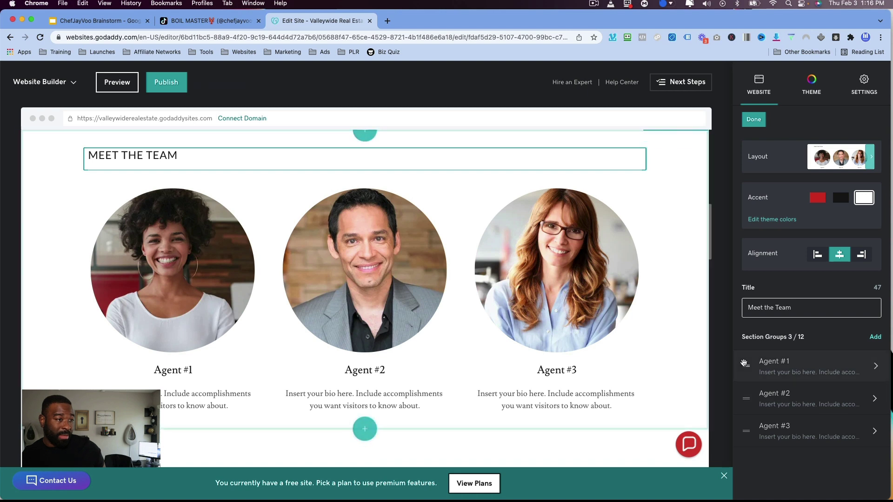
{"action": "left_click_drag", "start_coordinate": [746, 365], "coordinate": [746, 402]}
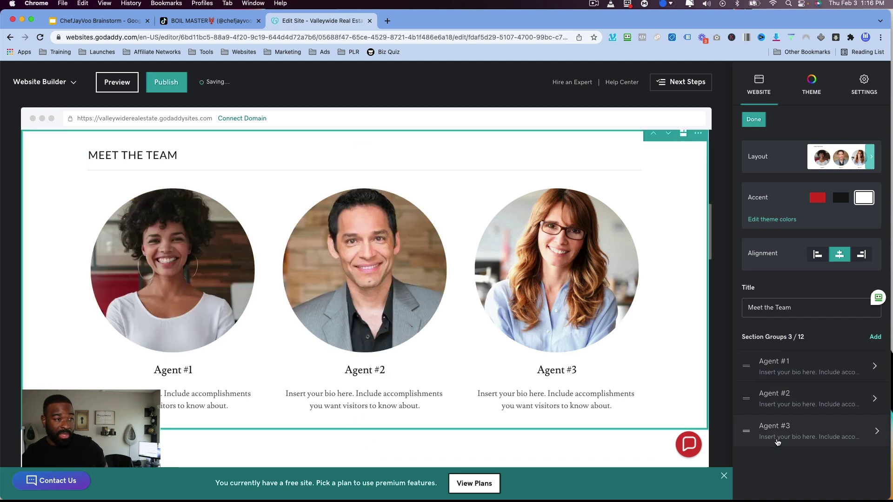
{"action": "left_click", "coordinate": [632, 361]}
Inspect Agent #1's photo, bio and name heading, saving a zoom tweak to the photo.
{"action": "scroll", "coordinate": [405, 210], "scroll_direction": "down", "scroll_amount": 1}
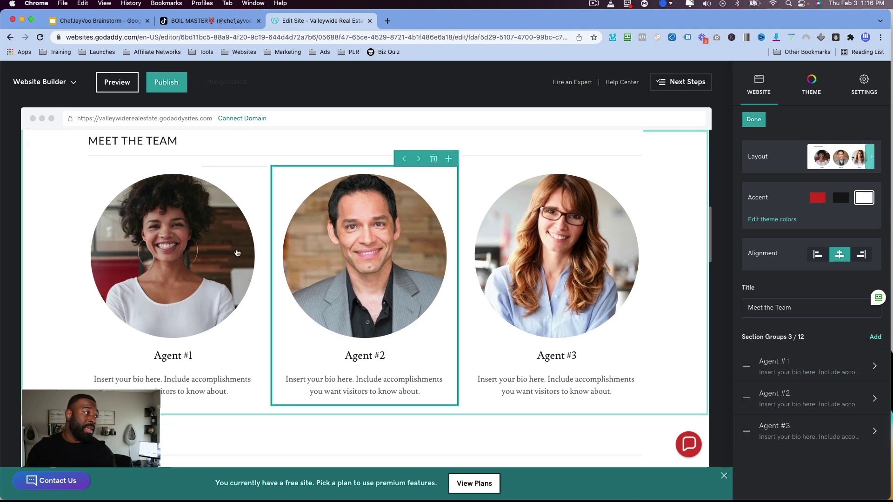
{"action": "left_click", "coordinate": [237, 253]}
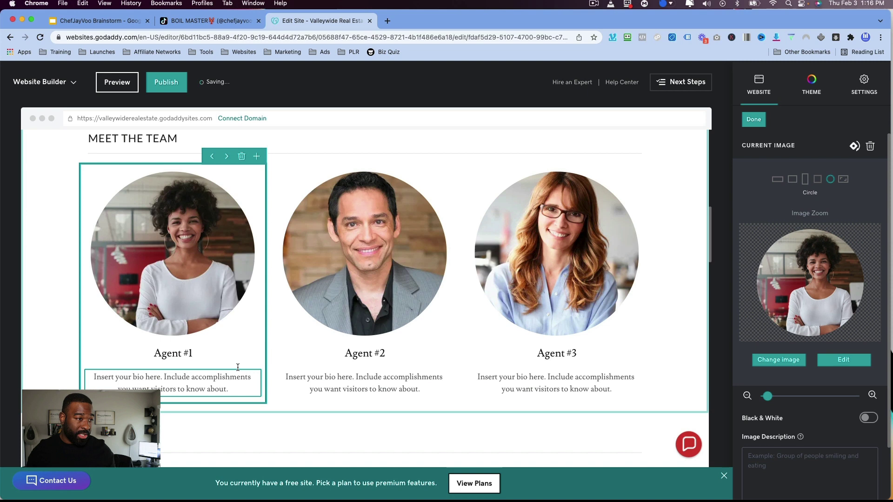
{"action": "scroll", "coordinate": [826, 390], "scroll_direction": "down", "scroll_amount": 2}
{"action": "scroll", "coordinate": [827, 390], "scroll_direction": "down", "scroll_amount": 2}
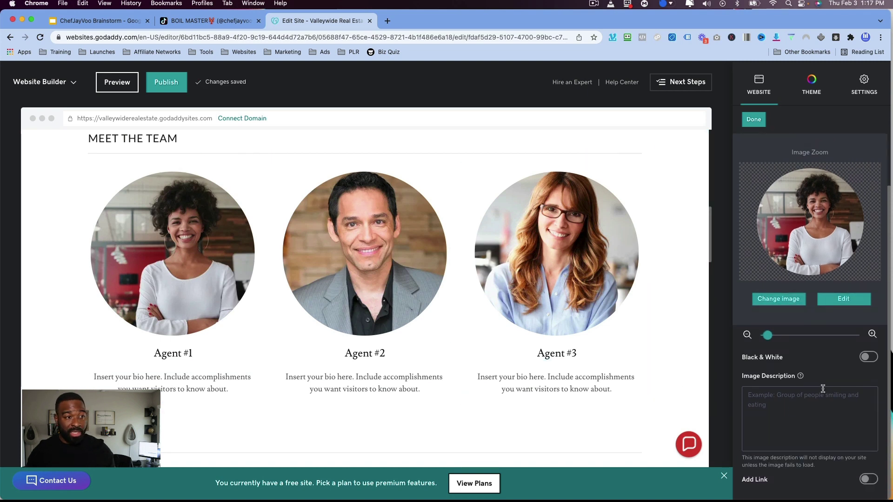
{"action": "left_click", "coordinate": [171, 378]}
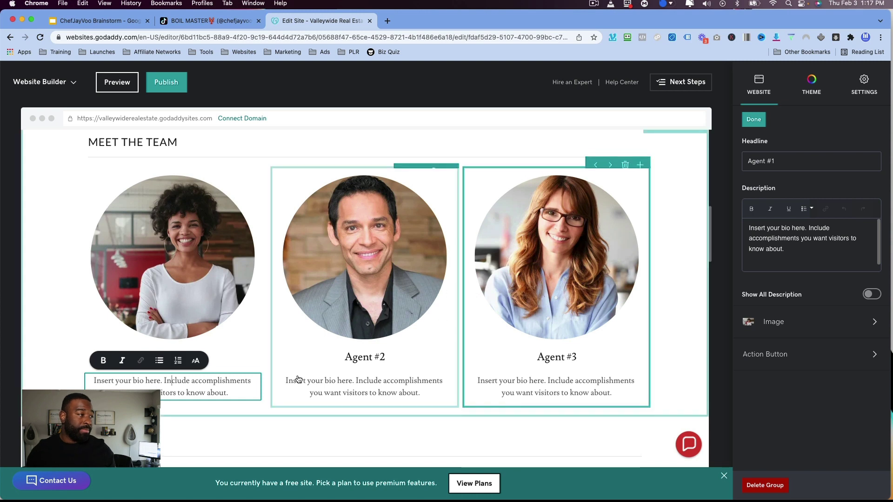
{"action": "left_click", "coordinate": [118, 300]}
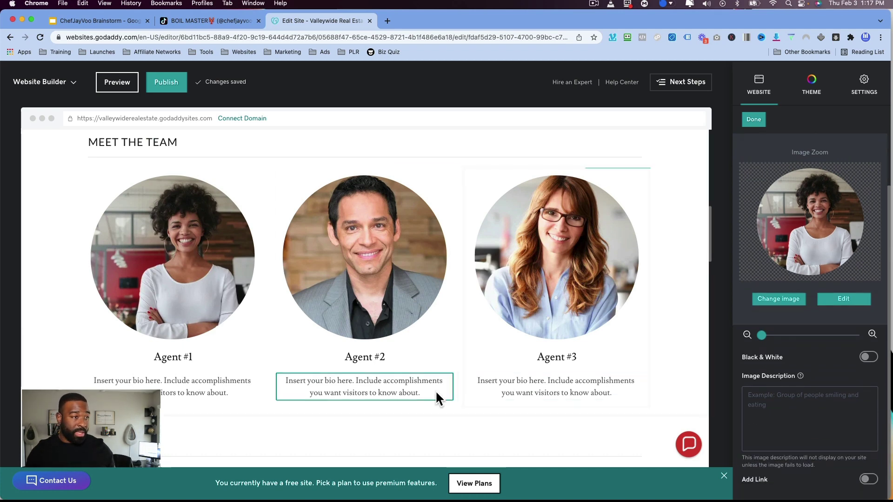
{"action": "left_click", "coordinate": [170, 356]}
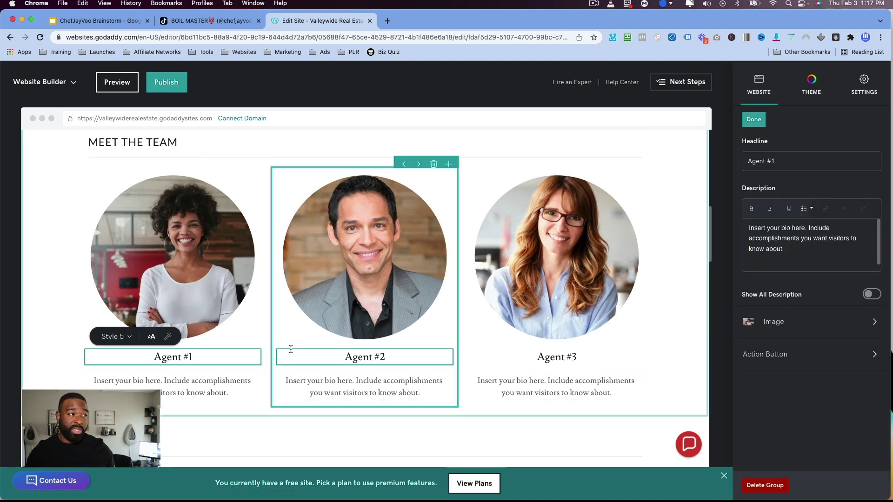
{"action": "scroll", "coordinate": [290, 349], "scroll_direction": "down", "scroll_amount": 6}
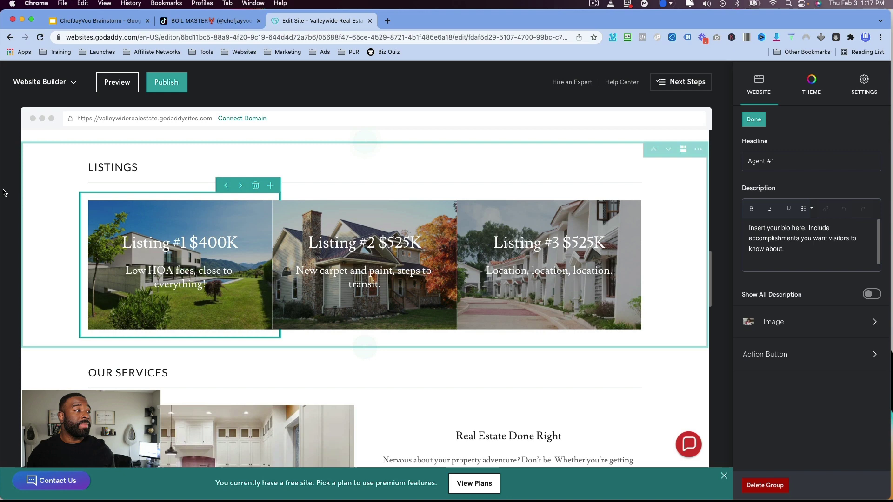
Open the Listings settings, browse layouts, and try left alignment and reordering, keeping the originals.
{"action": "left_click", "coordinate": [46, 182]}
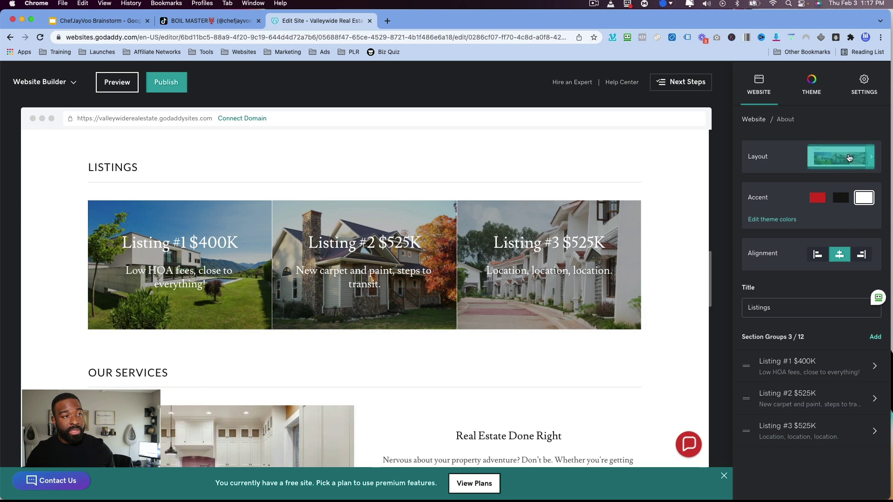
{"action": "left_click", "coordinate": [836, 164]}
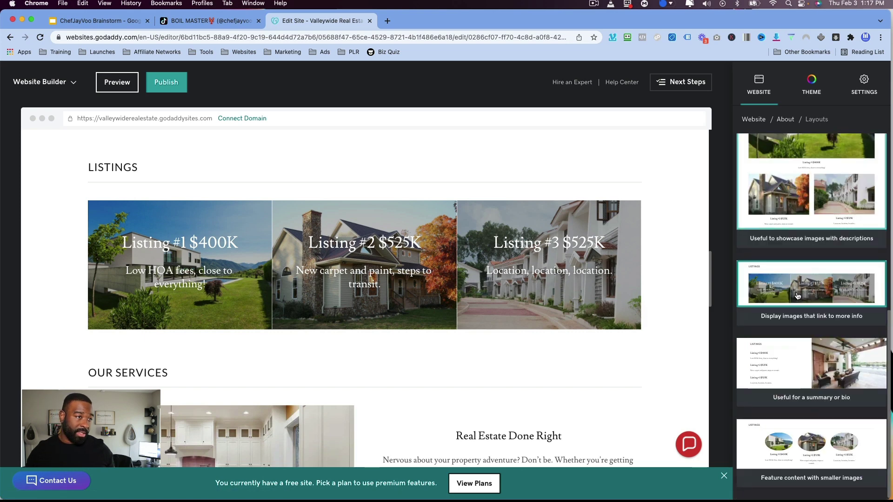
{"action": "left_click", "coordinate": [786, 120]}
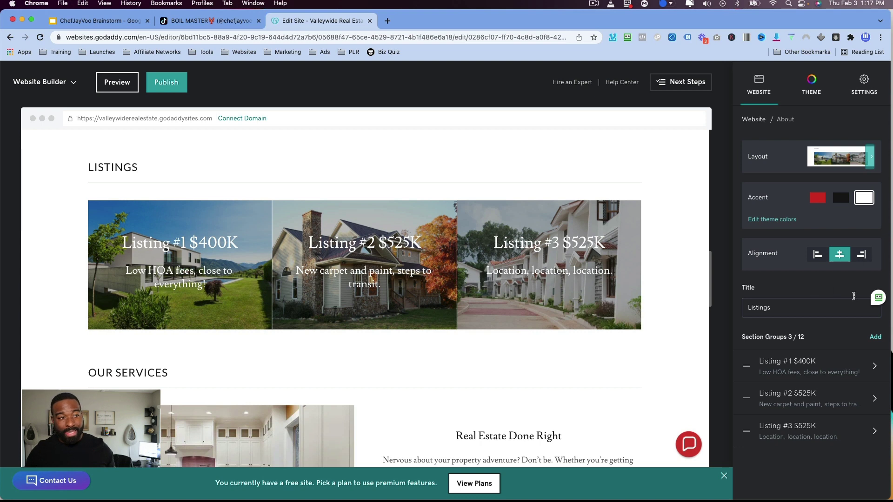
{"action": "left_click", "coordinate": [824, 258]}
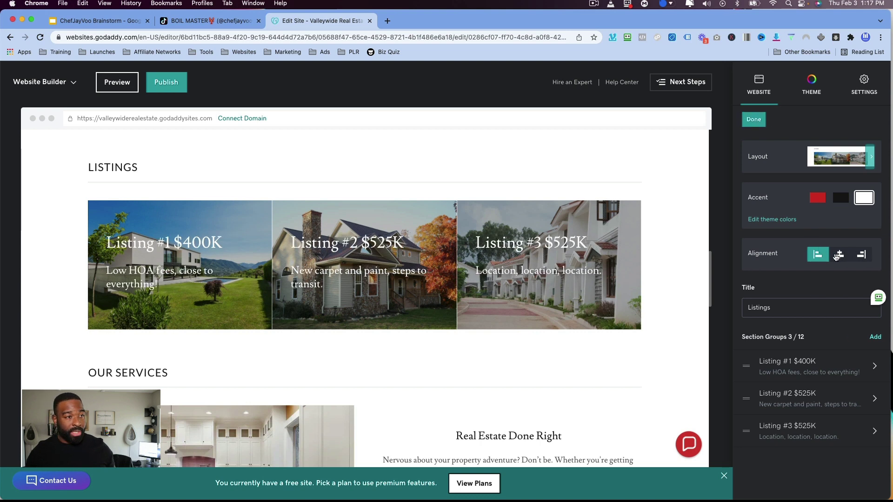
{"action": "left_click", "coordinate": [837, 257]}
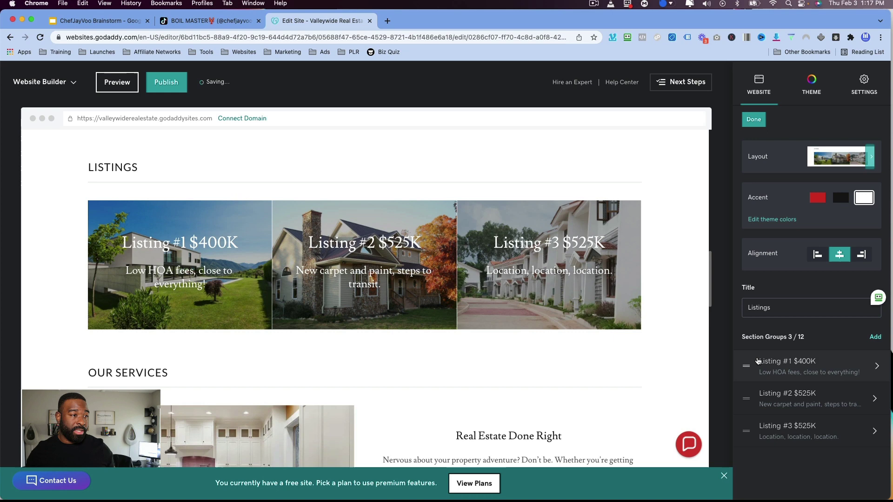
{"action": "left_click_drag", "start_coordinate": [747, 367], "coordinate": [786, 357]}
Add a fourth listing group, then delete the 'Generate excitement' group it created.
{"action": "left_click", "coordinate": [879, 337]}
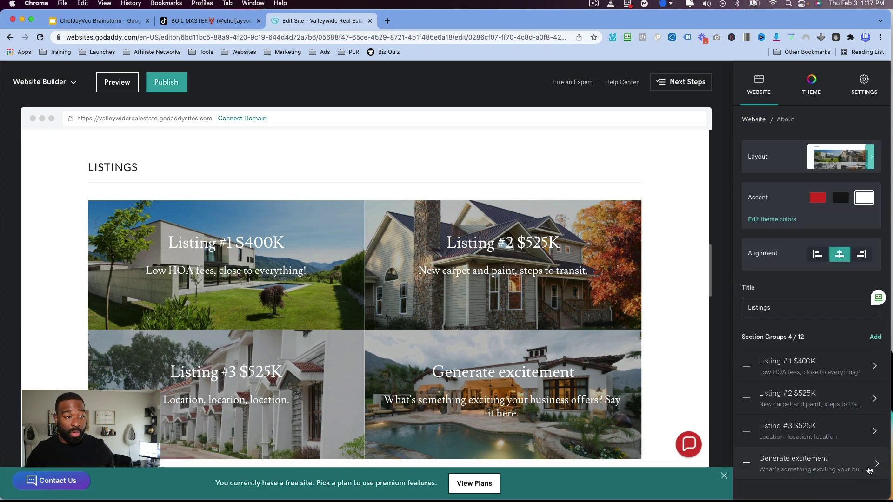
{"action": "left_click", "coordinate": [872, 466]}
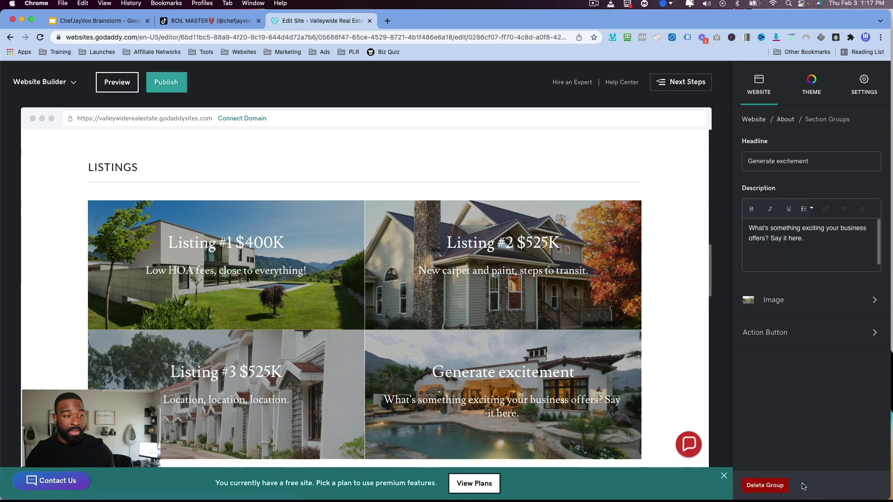
{"action": "left_click", "coordinate": [771, 490]}
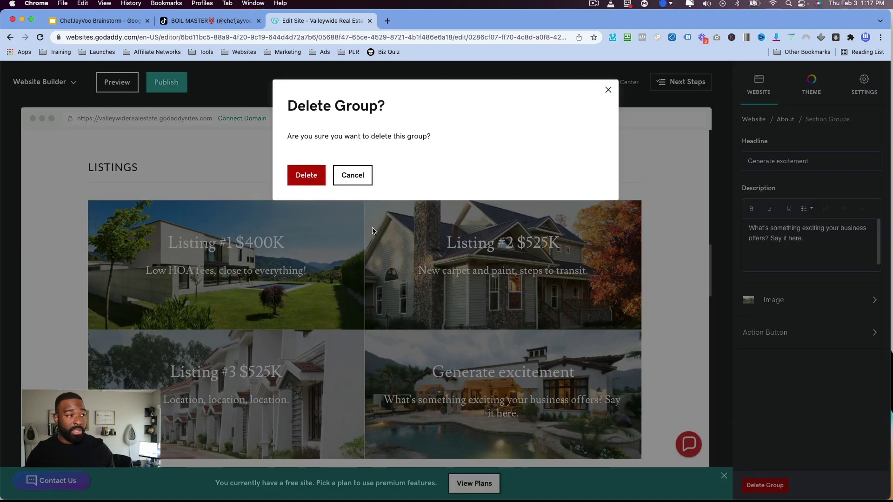
{"action": "key", "text": "Return"}
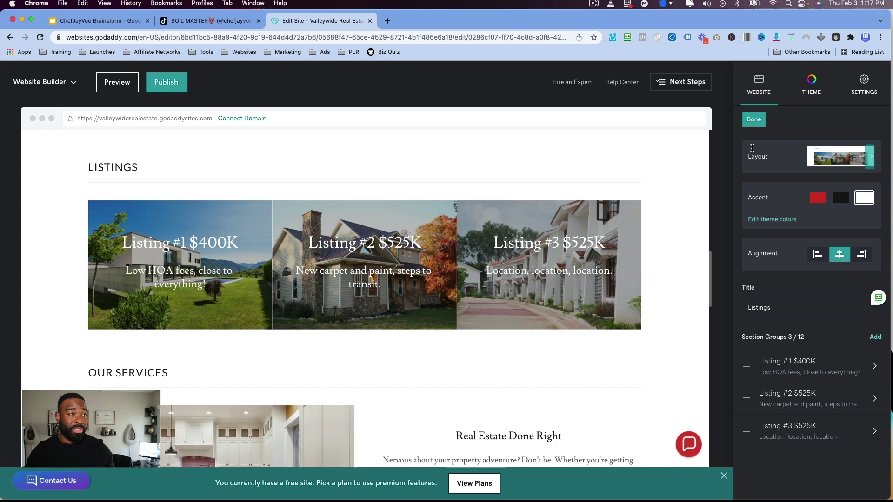
{"action": "scroll", "coordinate": [534, 305], "scroll_direction": "down", "scroll_amount": 3}
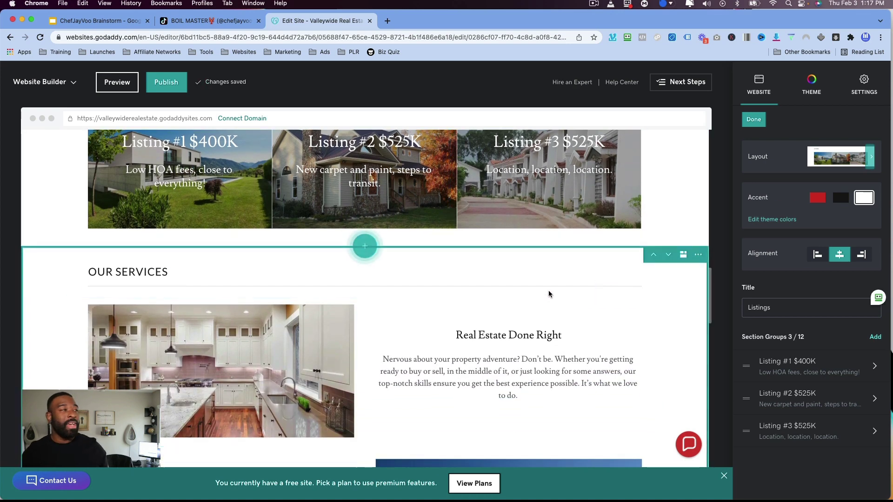
Open Our Services settings and review Real Estate Done Right, Commercial/Residential/Rentals and Rely on Expertise.
{"action": "scroll", "coordinate": [562, 297], "scroll_direction": "down", "scroll_amount": 2}
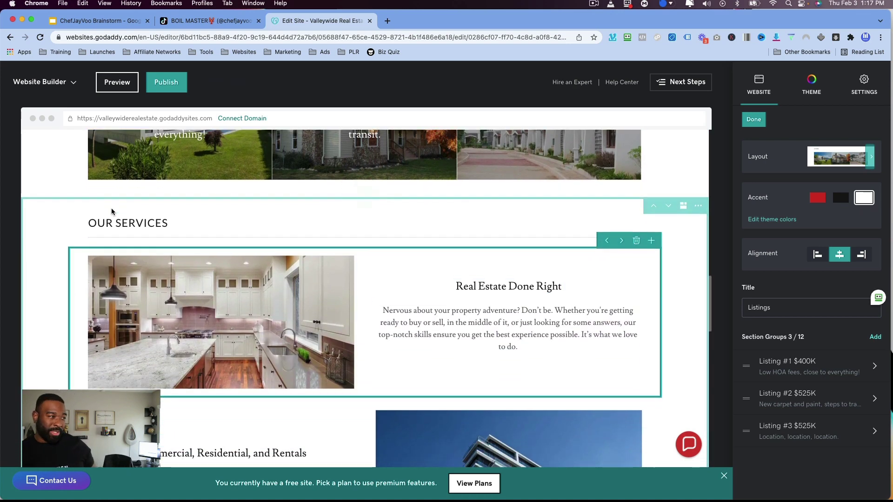
{"action": "left_click", "coordinate": [54, 230]}
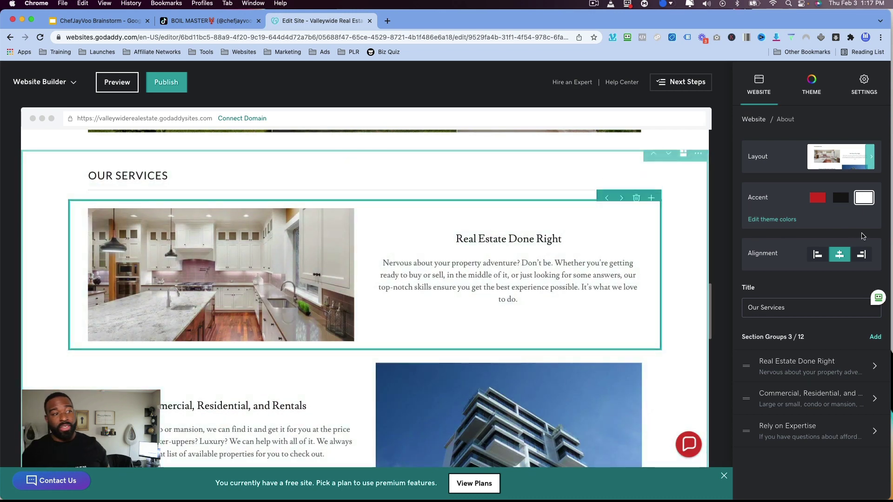
{"action": "scroll", "coordinate": [693, 362], "scroll_direction": "down", "scroll_amount": 1}
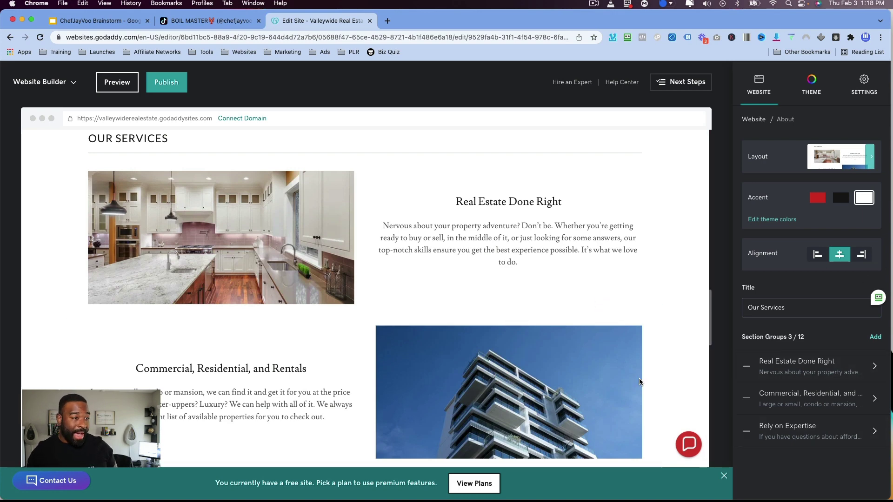
{"action": "scroll", "coordinate": [639, 380], "scroll_direction": "down", "scroll_amount": 3}
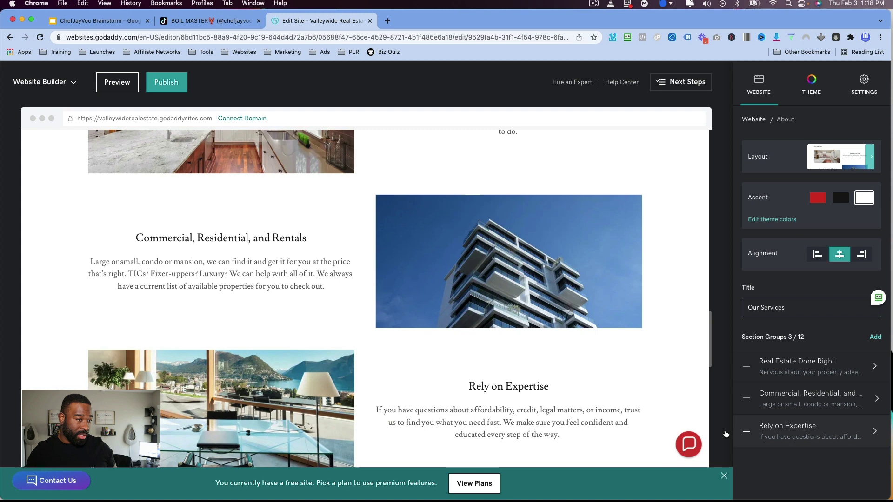
{"action": "scroll", "coordinate": [654, 401], "scroll_direction": "down", "scroll_amount": 7}
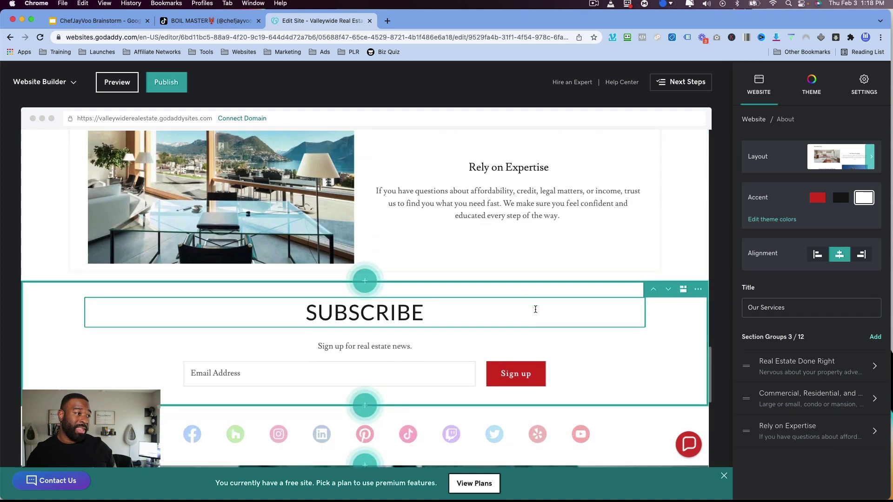
Inspect the Subscribe section's Email and 'Sign up' button labels, then start Create An Email.
{"action": "left_click", "coordinate": [612, 283]}
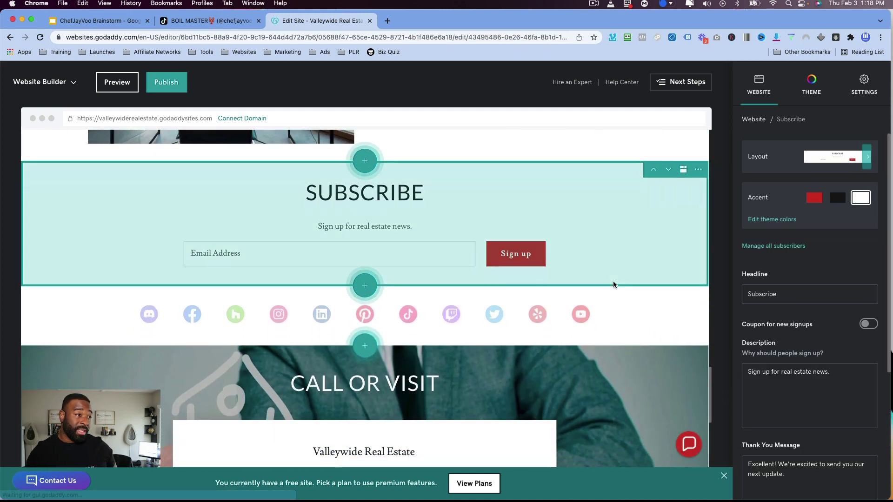
{"action": "scroll", "coordinate": [852, 299], "scroll_direction": "down", "scroll_amount": 5}
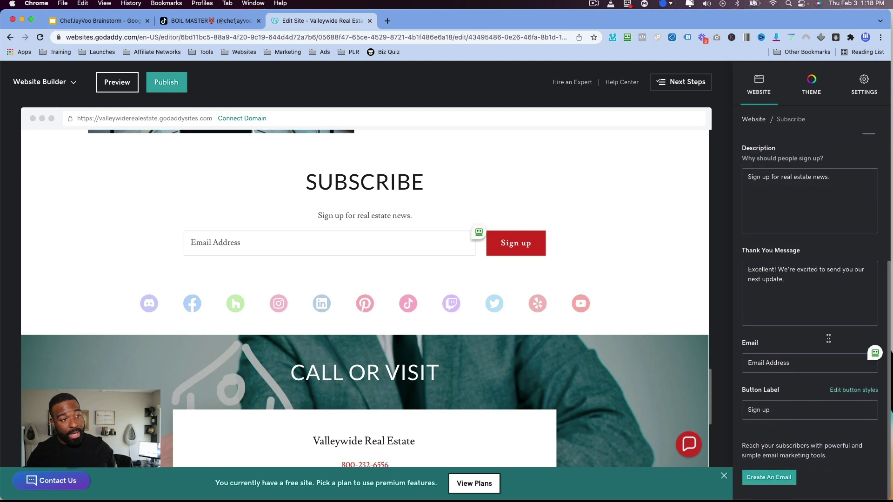
{"action": "left_click", "coordinate": [804, 365]}
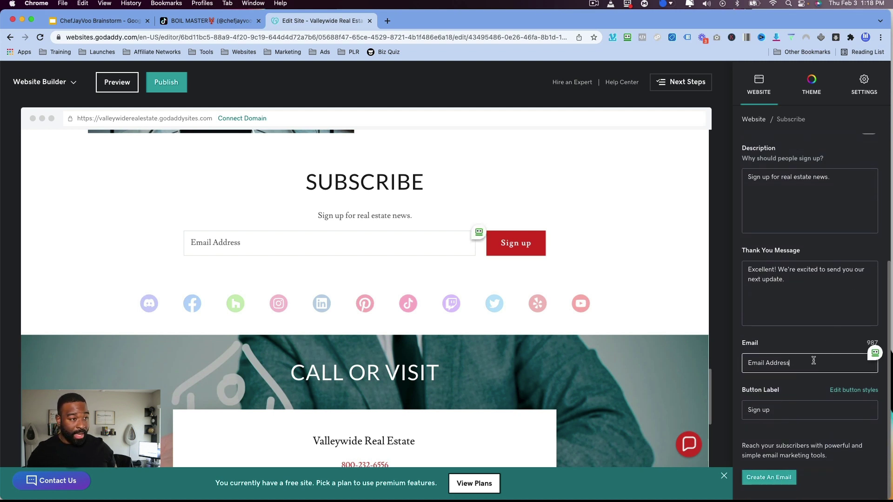
{"action": "left_click", "coordinate": [783, 411]}
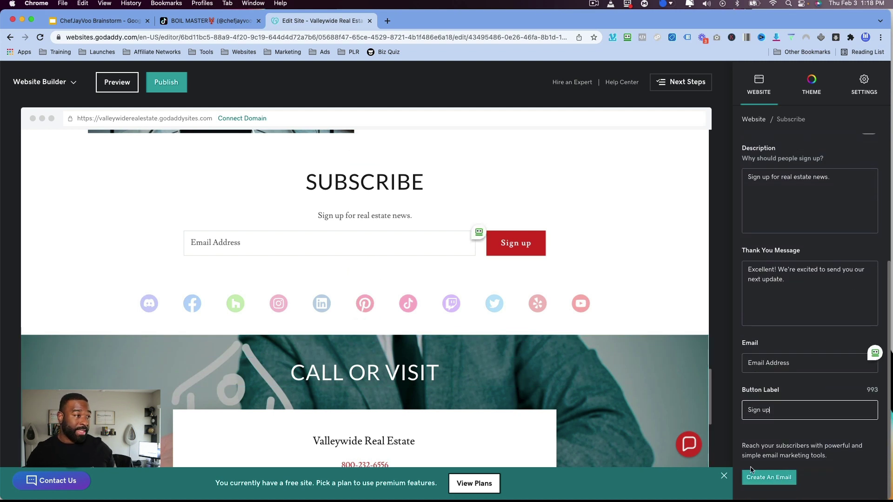
{"action": "left_click", "coordinate": [780, 483]}
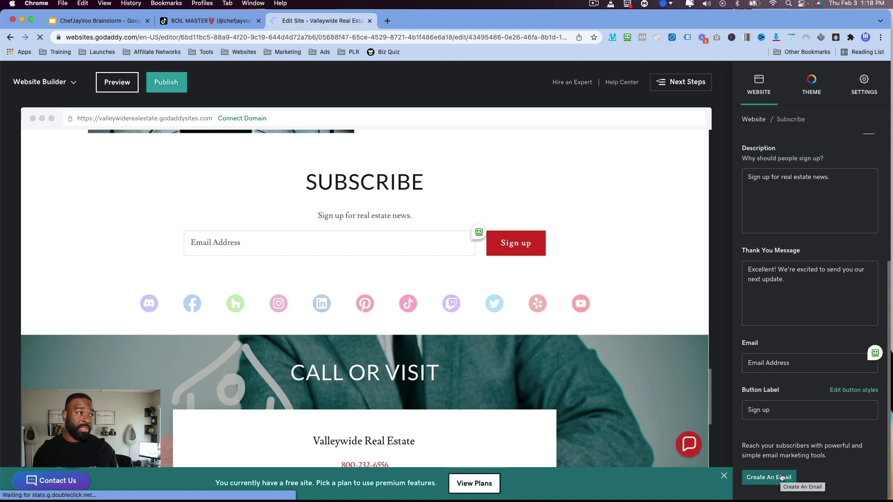
{"action": "left_click", "coordinate": [781, 477]}
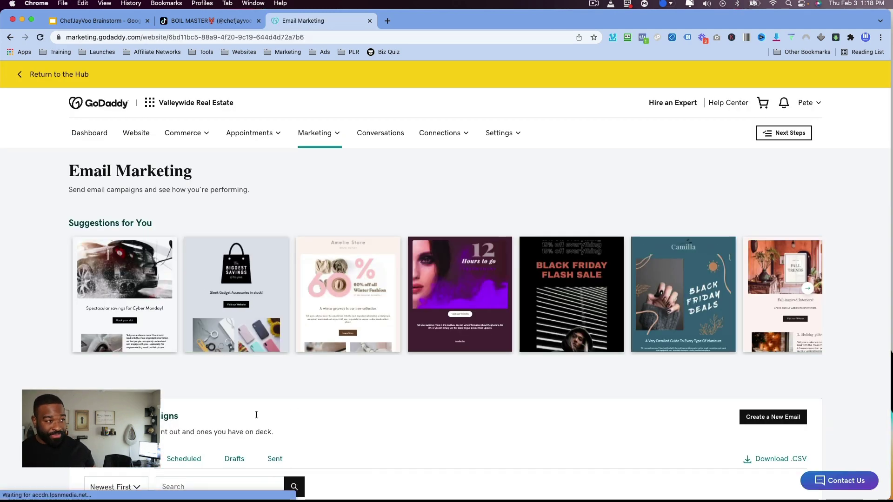
{"action": "scroll", "coordinate": [440, 389], "scroll_direction": "down", "scroll_amount": 4}
{"action": "scroll", "coordinate": [440, 388], "scroll_direction": "down", "scroll_amount": 10}
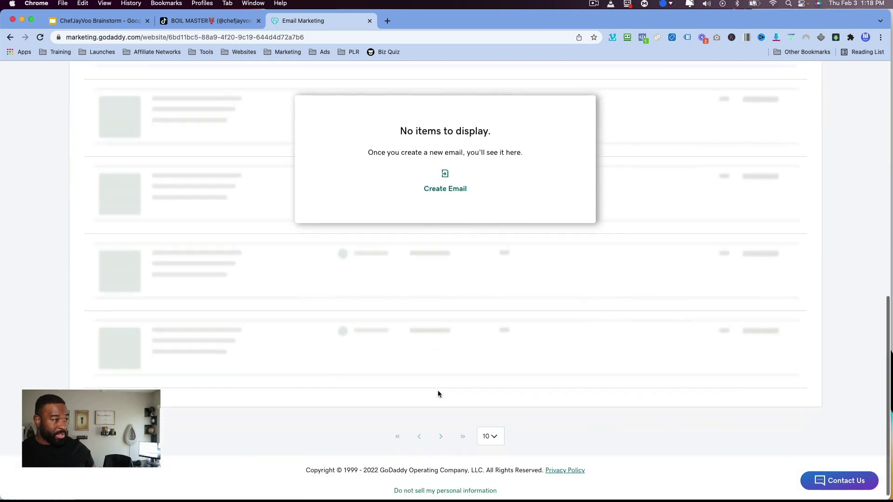
{"action": "scroll", "coordinate": [438, 391], "scroll_direction": "up", "scroll_amount": 13}
{"action": "scroll", "coordinate": [437, 395], "scroll_direction": "down", "scroll_amount": 3}
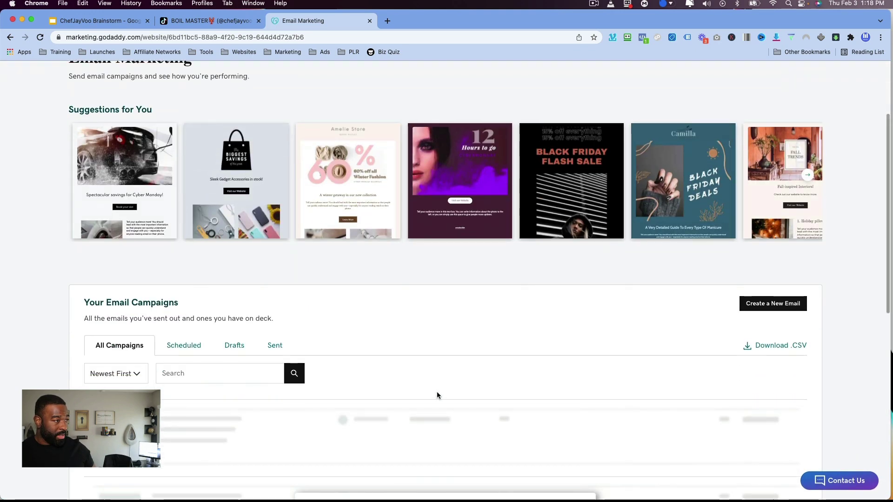
{"action": "left_click", "coordinate": [8, 37]}
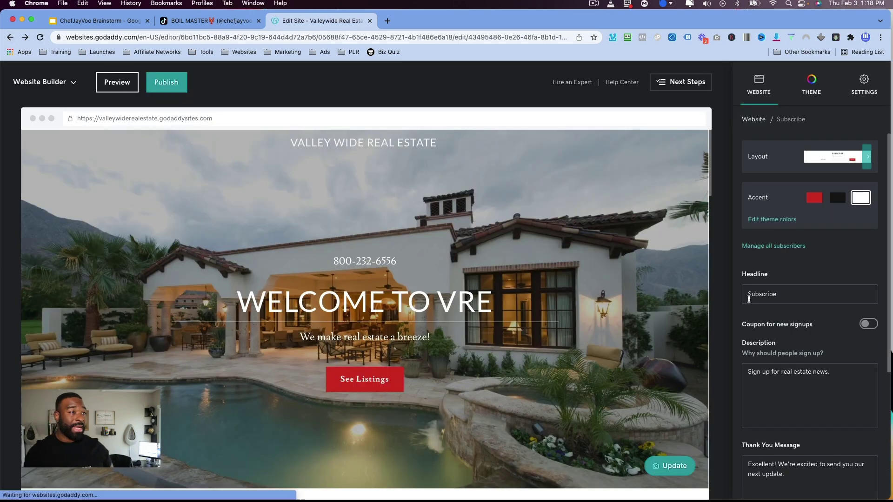
Open the 'Call or Visit' contact section settings with its 'Drop Us a Line!' form.
{"action": "scroll", "coordinate": [832, 343], "scroll_direction": "down", "scroll_amount": 5}
{"action": "scroll", "coordinate": [642, 342], "scroll_direction": "down", "scroll_amount": 20}
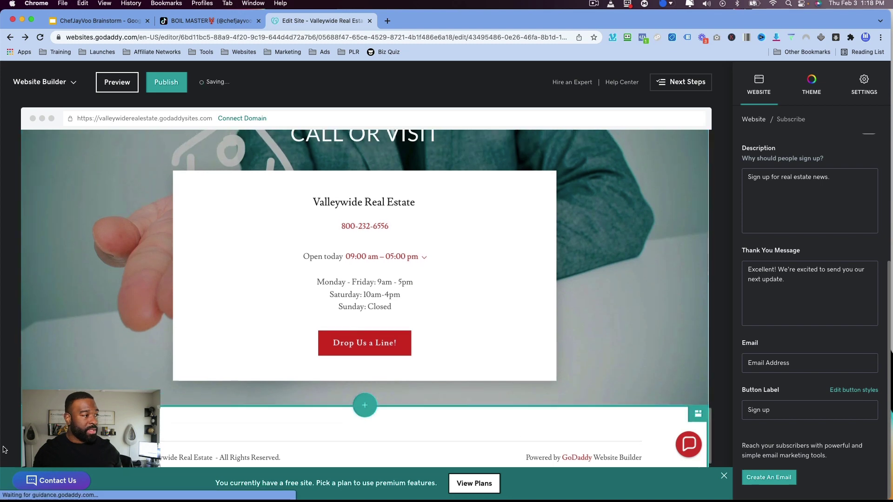
{"action": "left_click", "coordinate": [238, 294]}
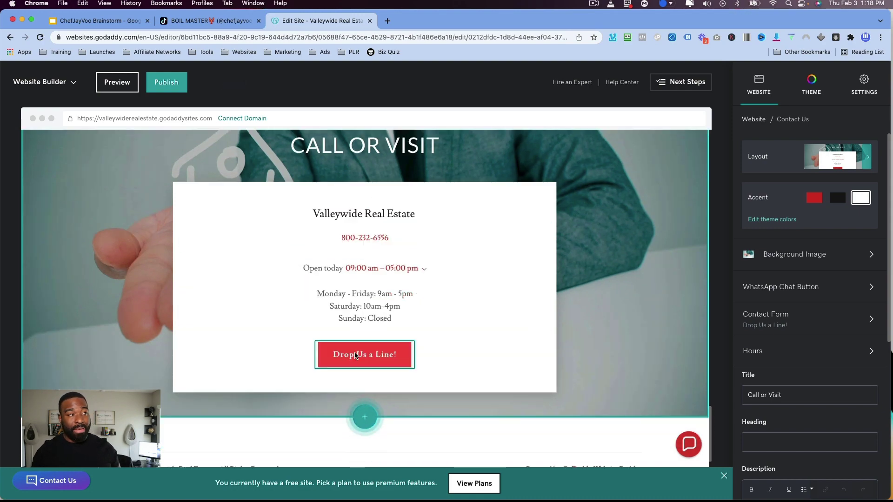
{"action": "scroll", "coordinate": [321, 356], "scroll_direction": "up", "scroll_amount": 20}
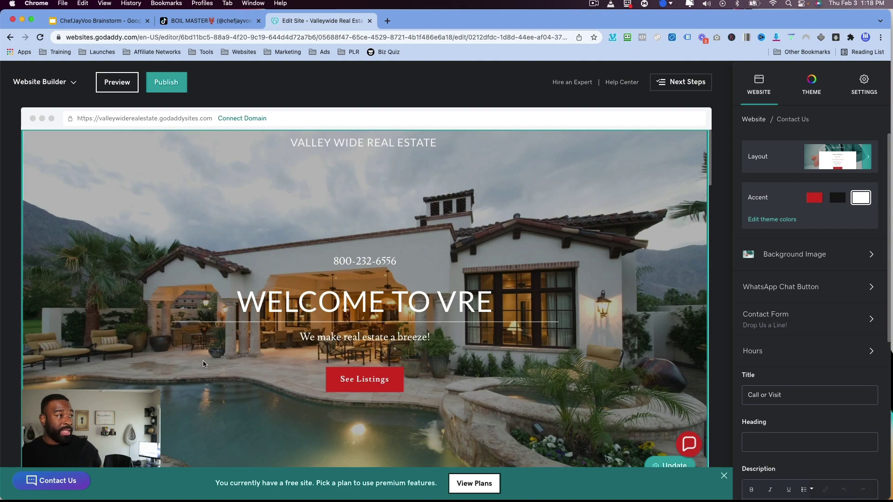
{"action": "scroll", "coordinate": [352, 365], "scroll_direction": "down", "scroll_amount": 20}
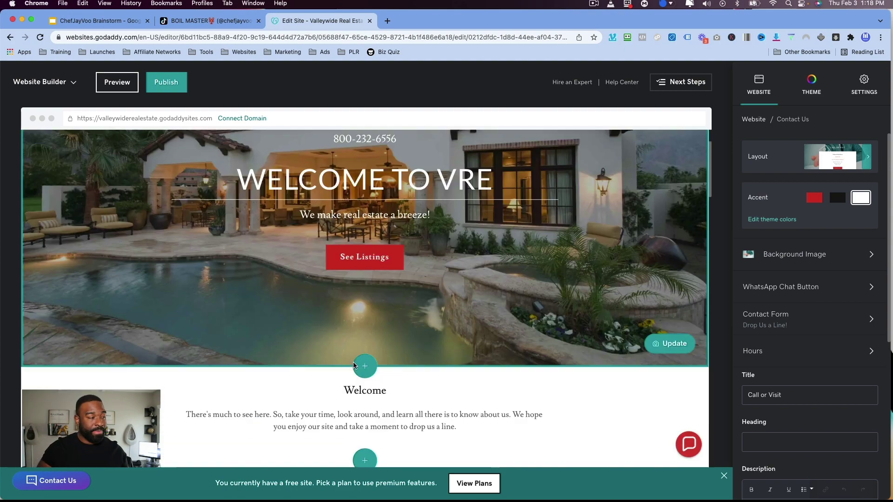
{"action": "scroll", "coordinate": [211, 380], "scroll_direction": "up", "scroll_amount": 20}
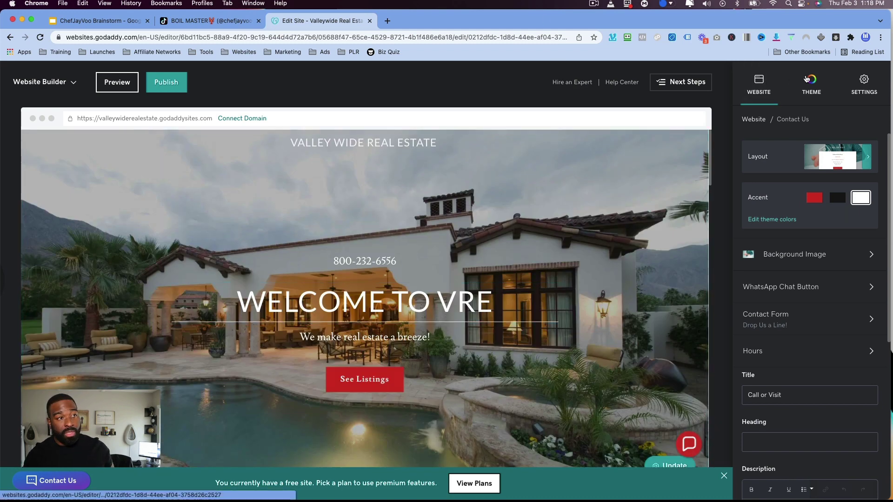
Glance at the site Settings twice, returning each time to the page navigation.
{"action": "left_click", "coordinate": [863, 80]}
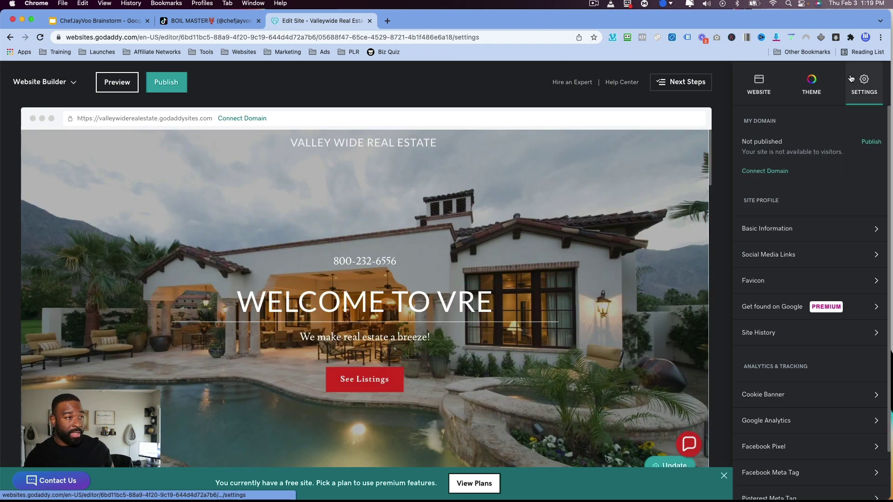
{"action": "left_click", "coordinate": [758, 83]}
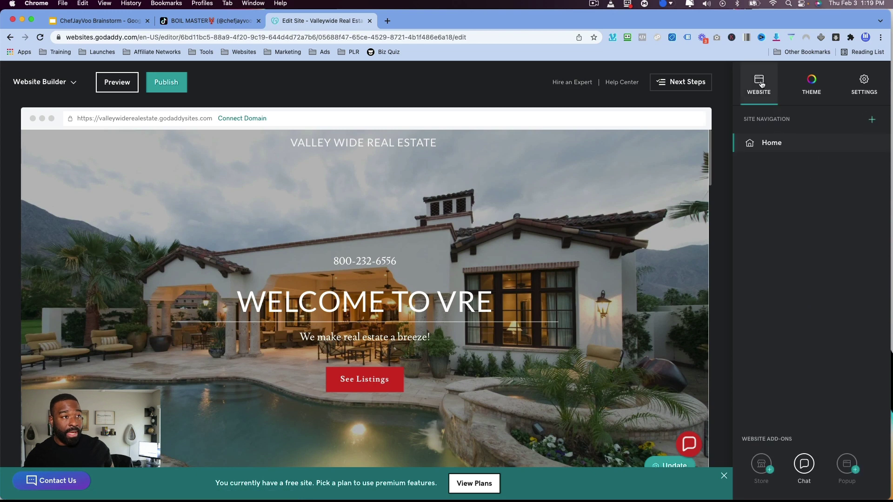
{"action": "left_click", "coordinate": [862, 84]}
{"action": "left_click", "coordinate": [759, 88]}
Review the theme's custom colour #D22F25 and its Lato font choices.
{"action": "left_click", "coordinate": [807, 86]}
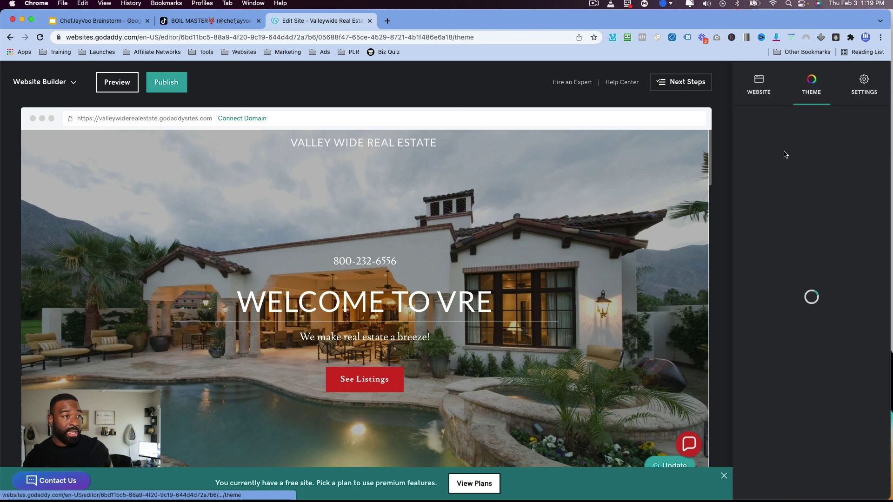
{"action": "left_click", "coordinate": [781, 205]}
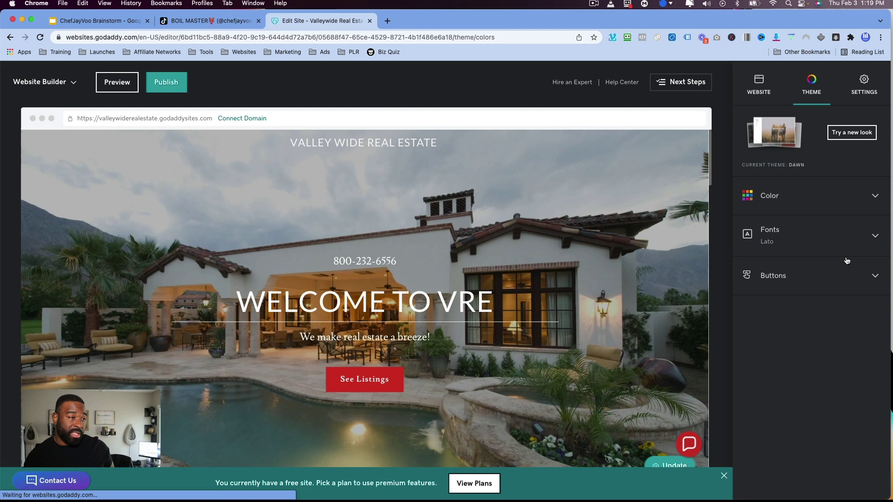
{"action": "scroll", "coordinate": [782, 376], "scroll_direction": "down", "scroll_amount": 2}
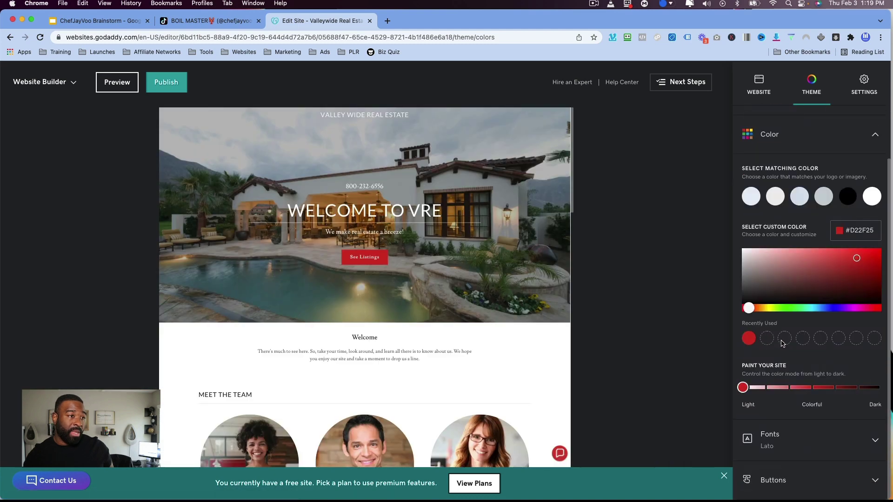
{"action": "left_click", "coordinate": [763, 447]}
{"action": "scroll", "coordinate": [789, 352], "scroll_direction": "down", "scroll_amount": 10}
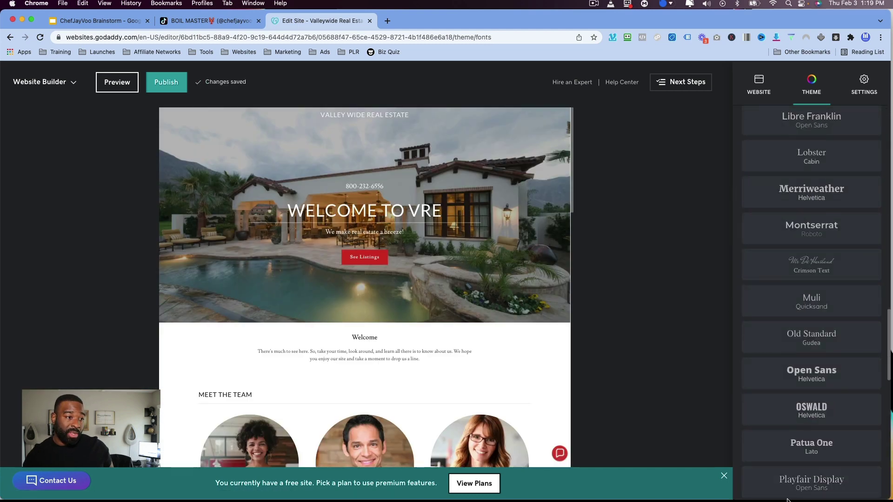
{"action": "scroll", "coordinate": [785, 479], "scroll_direction": "down", "scroll_amount": 8}
{"action": "left_click", "coordinate": [762, 481]}
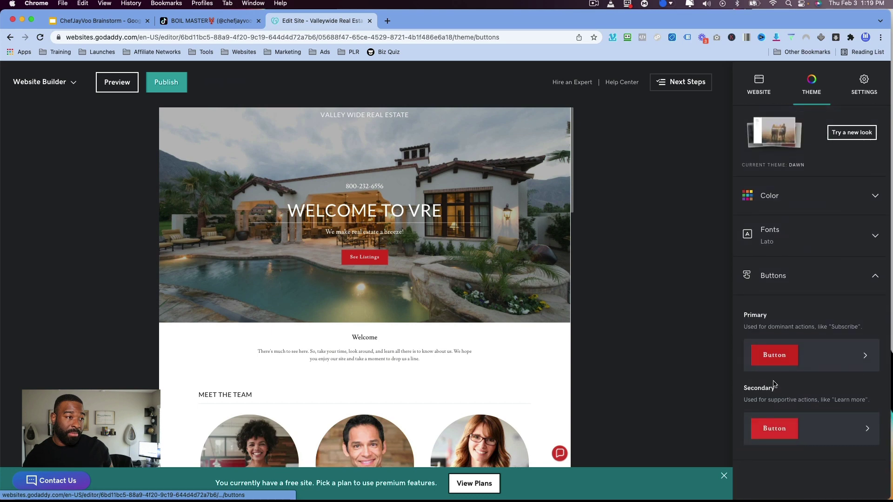
Check the solid red primary button style, then return to the site's page list.
{"action": "left_click", "coordinate": [863, 358]}
{"action": "scroll", "coordinate": [823, 400], "scroll_direction": "down", "scroll_amount": 3}
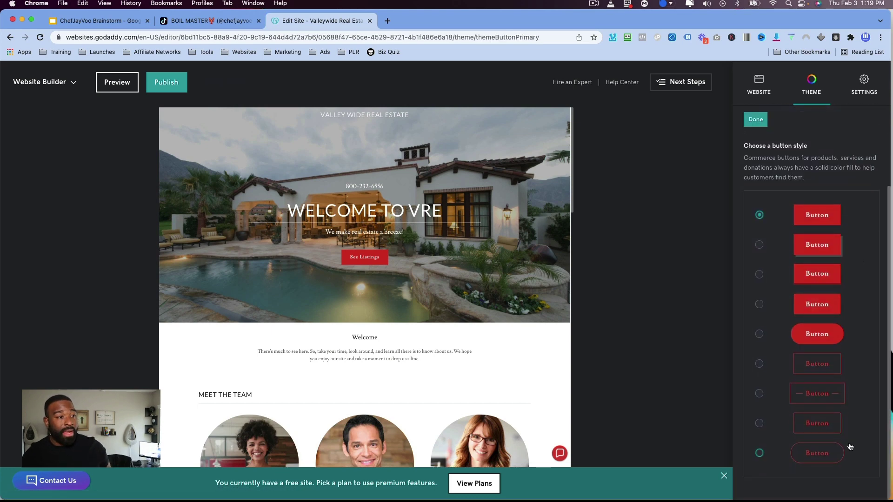
{"action": "left_click", "coordinate": [752, 119]}
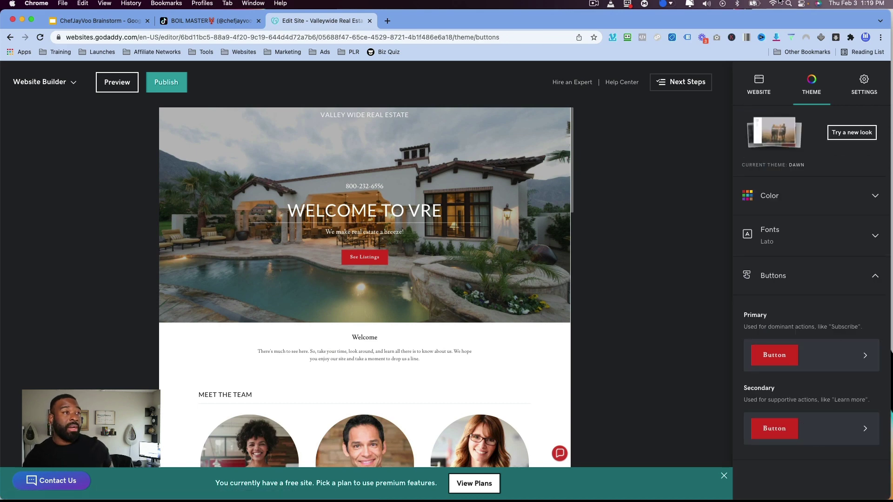
{"action": "left_click", "coordinate": [749, 78]}
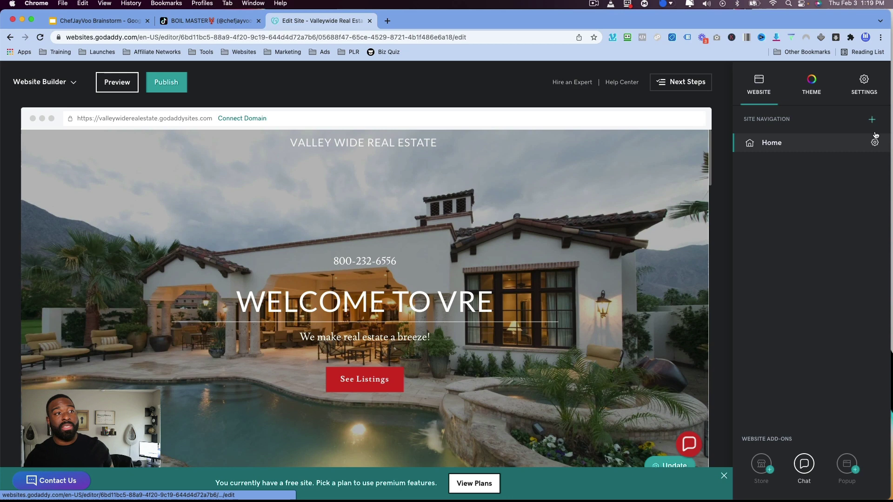
Create a new page from the Contact template, after previewing the About template.
{"action": "left_click", "coordinate": [872, 120]}
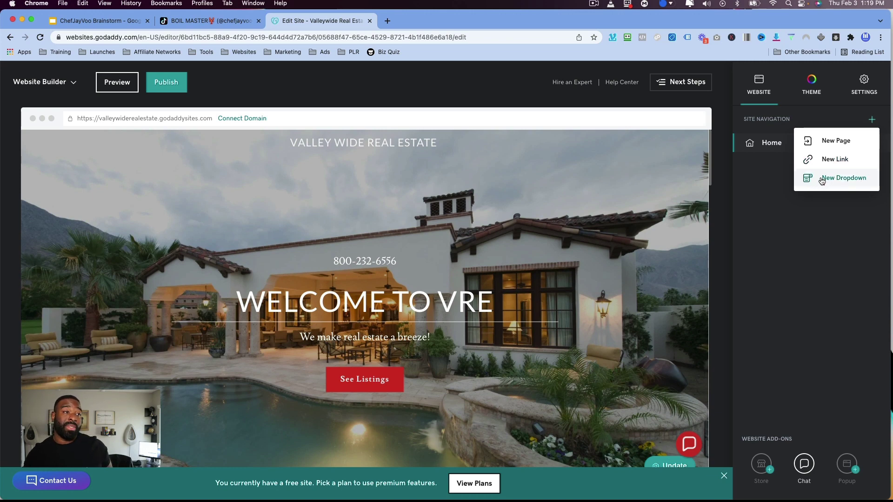
{"action": "left_click", "coordinate": [817, 143]}
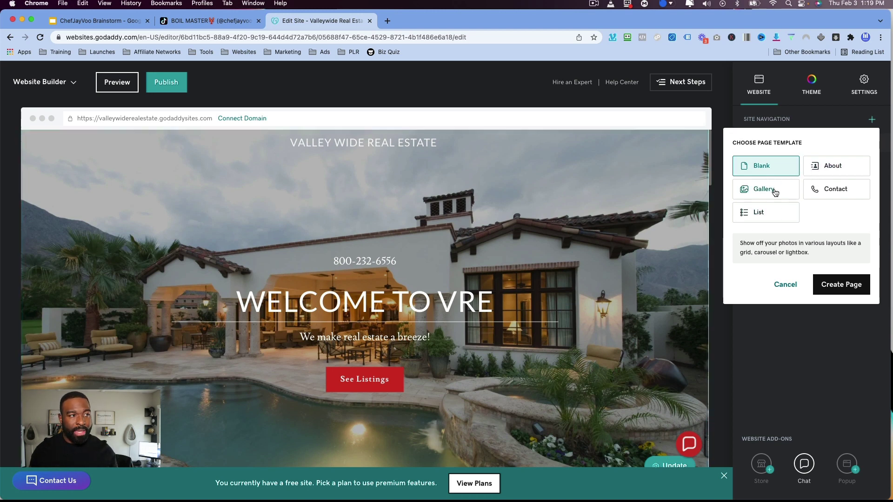
{"action": "left_click", "coordinate": [830, 170]}
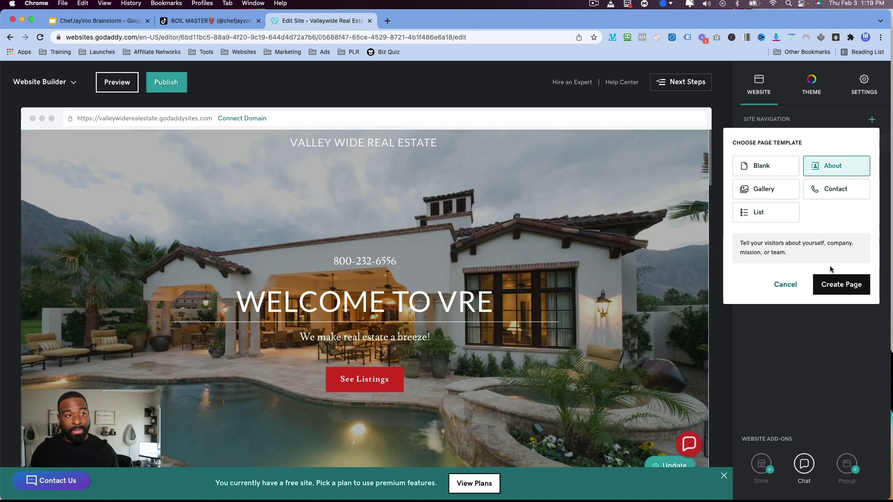
{"action": "left_click", "coordinate": [842, 191]}
{"action": "left_click", "coordinate": [844, 284]}
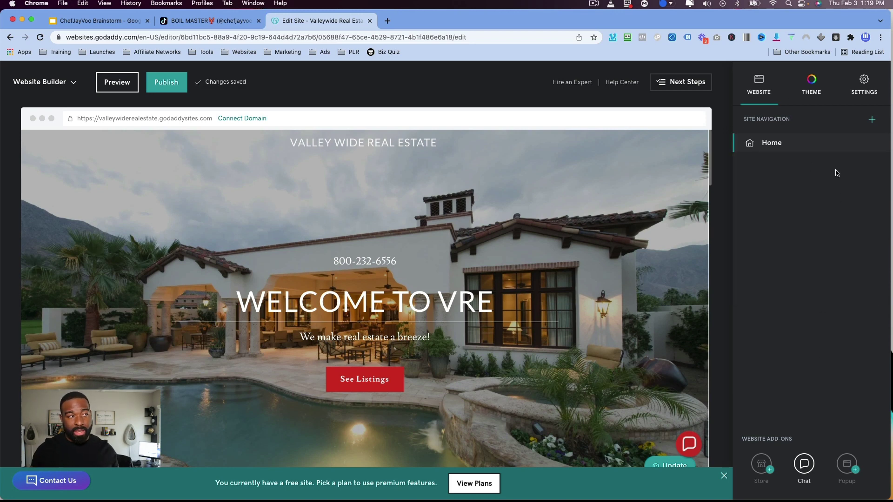
Scroll the page list and toggle page reordering on and off without changes.
{"action": "scroll", "coordinate": [561, 201], "scroll_direction": "down", "scroll_amount": 2}
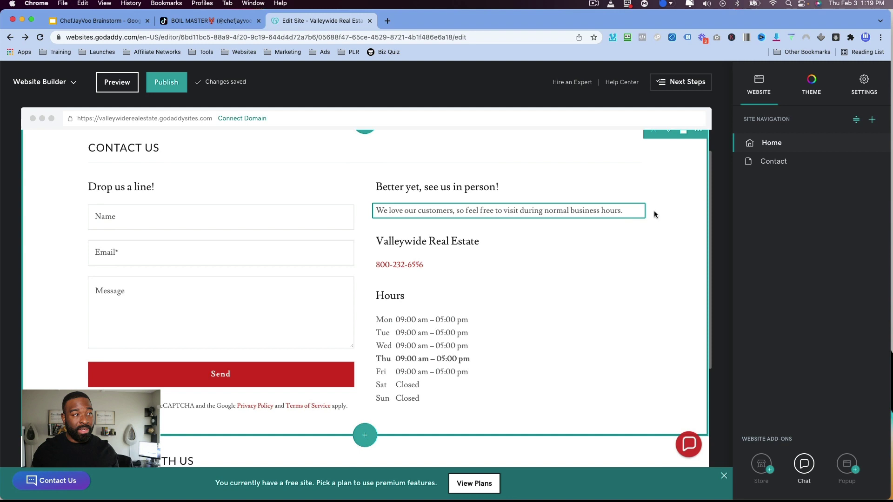
{"action": "scroll", "coordinate": [654, 214], "scroll_direction": "up", "scroll_amount": 2}
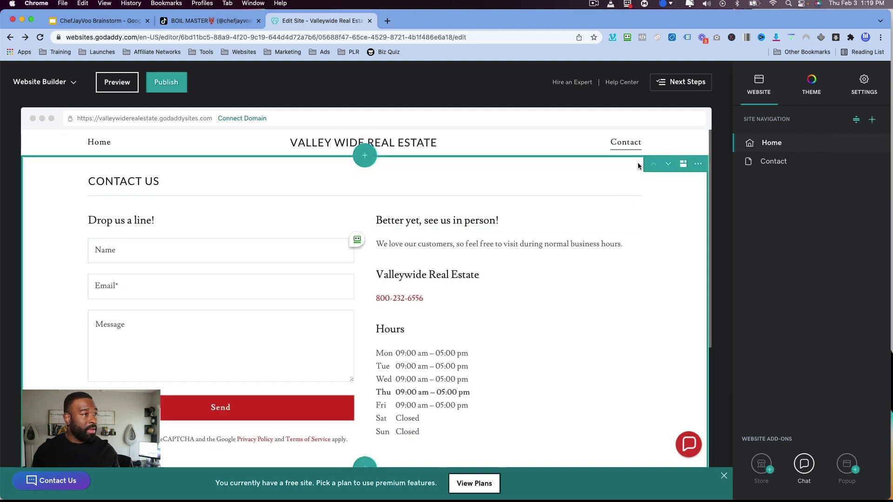
{"action": "scroll", "coordinate": [270, 207], "scroll_direction": "down", "scroll_amount": 10}
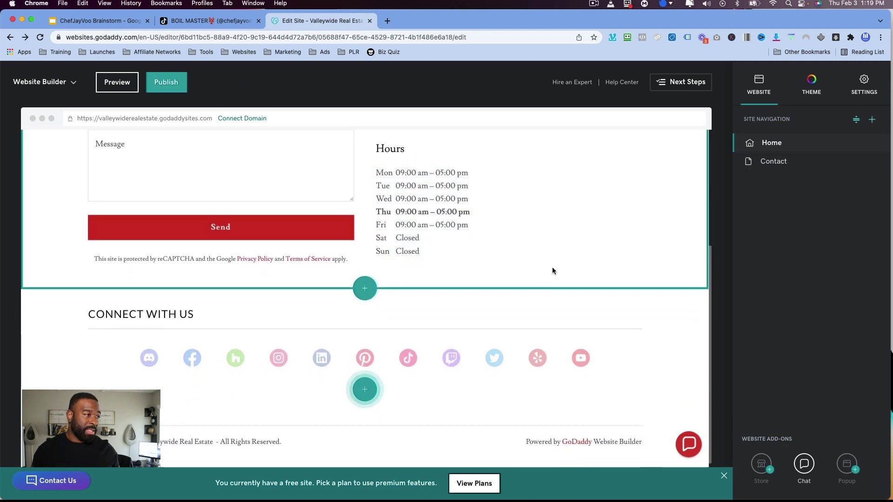
{"action": "scroll", "coordinate": [584, 197], "scroll_direction": "up", "scroll_amount": 10}
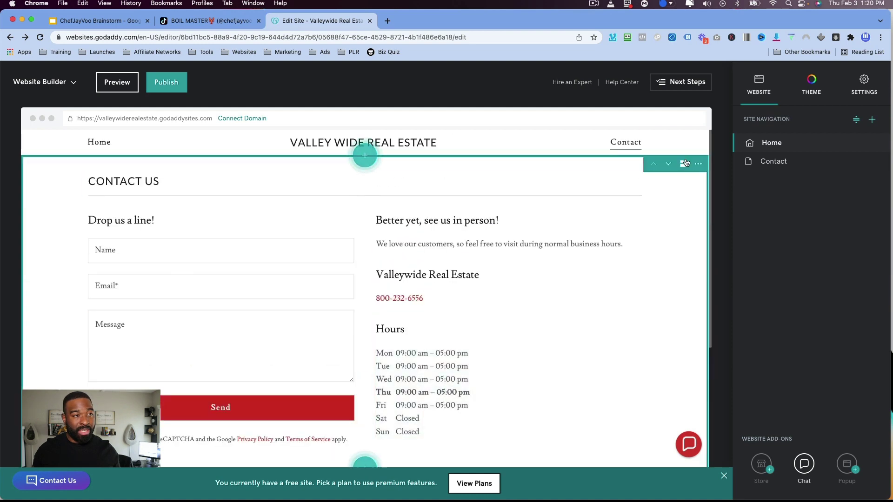
{"action": "left_click", "coordinate": [856, 120]}
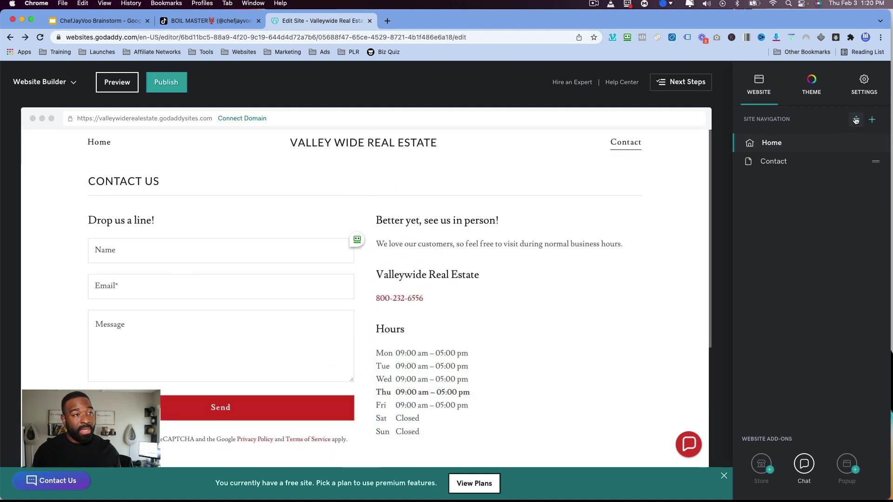
{"action": "left_click", "coordinate": [855, 120]}
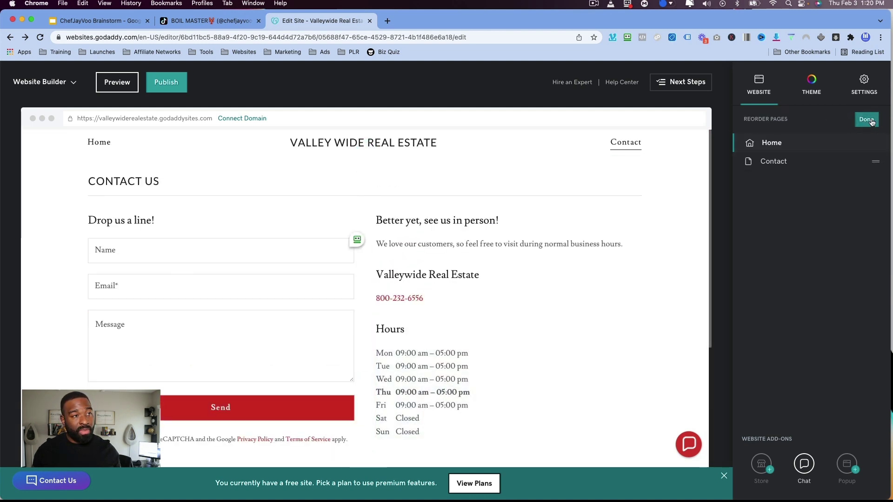
{"action": "left_click", "coordinate": [866, 119]}
Create a new page from the Gallery template and scroll its photo grid.
{"action": "left_click", "coordinate": [869, 120]}
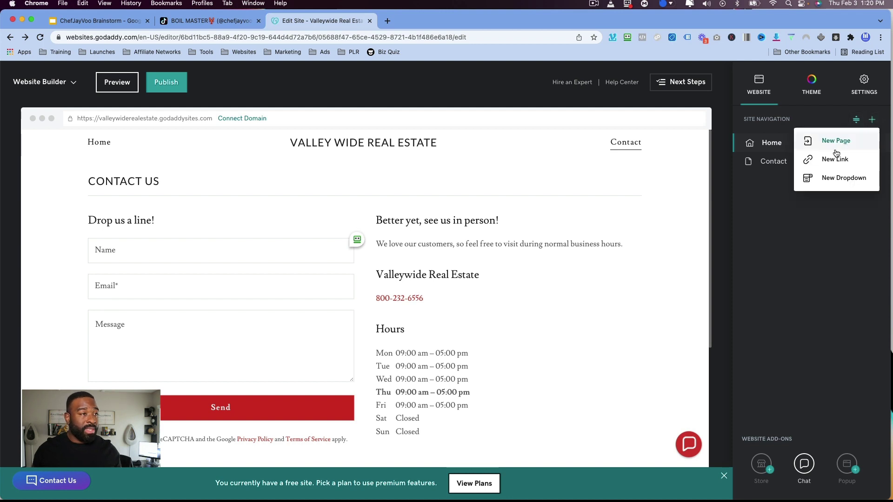
{"action": "left_click", "coordinate": [837, 144]}
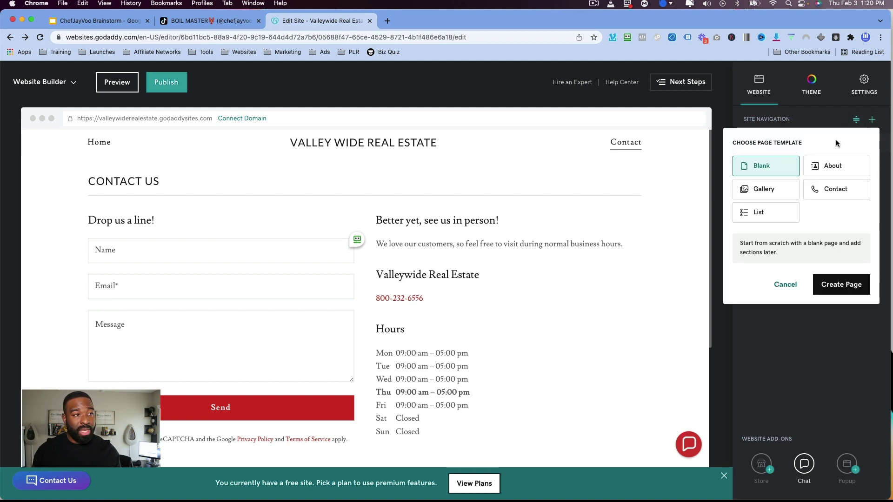
{"action": "left_click", "coordinate": [778, 197]}
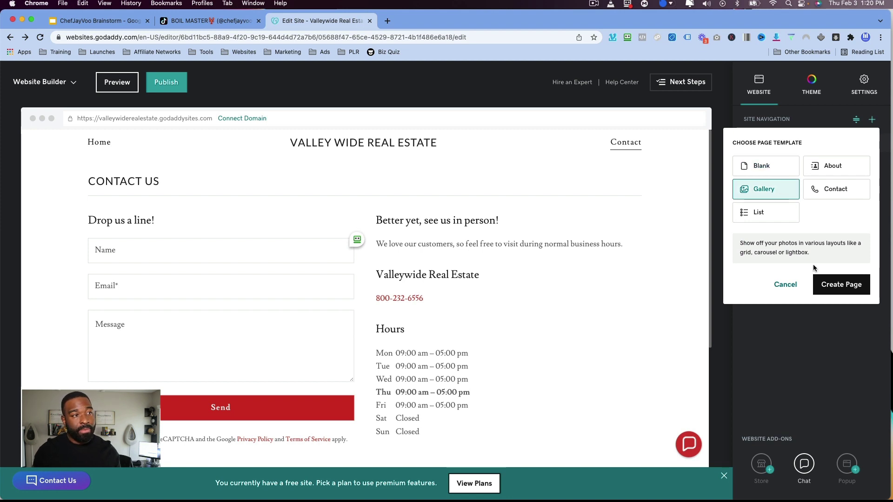
{"action": "left_click", "coordinate": [827, 285]}
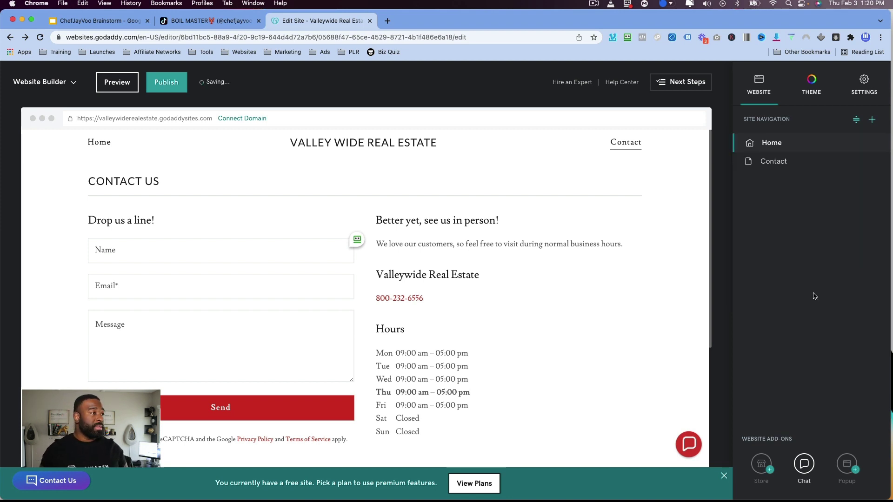
{"action": "scroll", "coordinate": [393, 255], "scroll_direction": "down", "scroll_amount": 6}
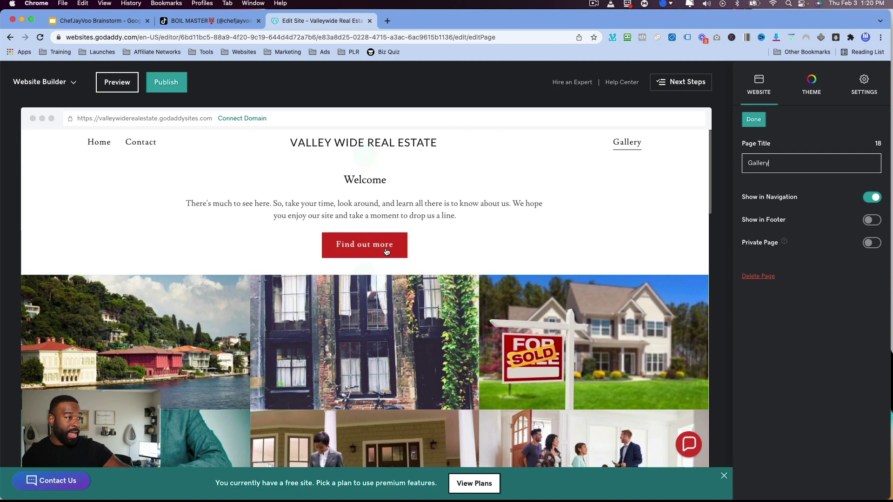
Close the Gallery page settings and cancel a stray new-page start.
{"action": "left_click", "coordinate": [758, 121]}
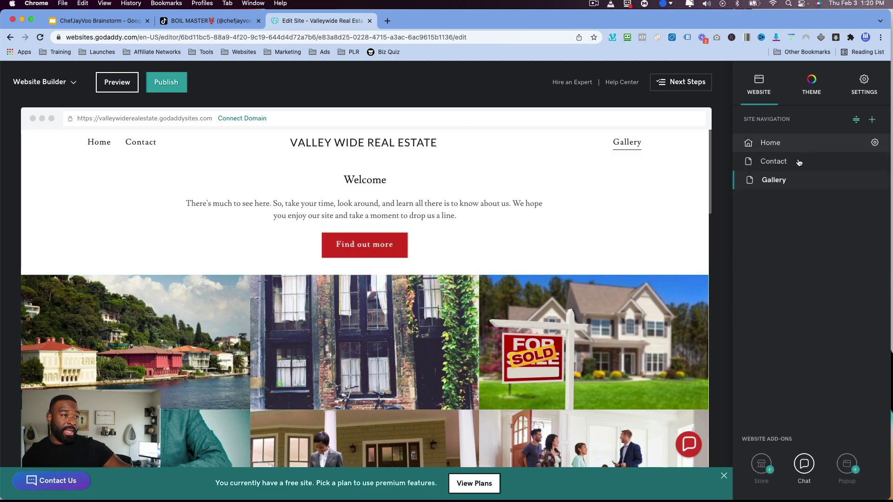
{"action": "left_click", "coordinate": [872, 120]}
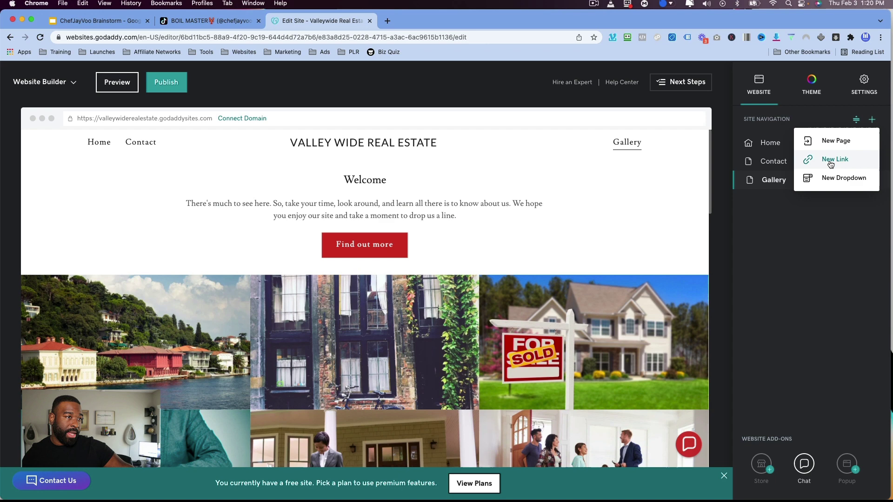
{"action": "left_click", "coordinate": [833, 142]}
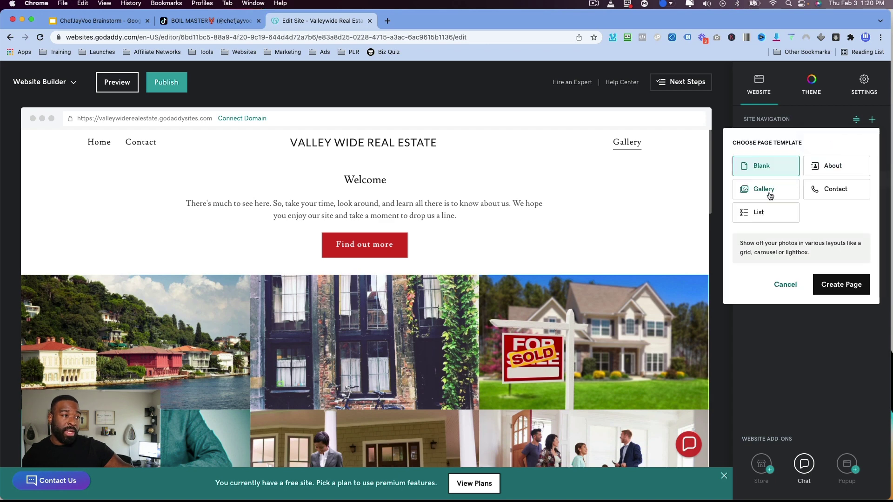
{"action": "left_click", "coordinate": [791, 283]}
Start a new dropdown menu and enter its title, Gallery 2.
{"action": "left_click", "coordinate": [872, 119]}
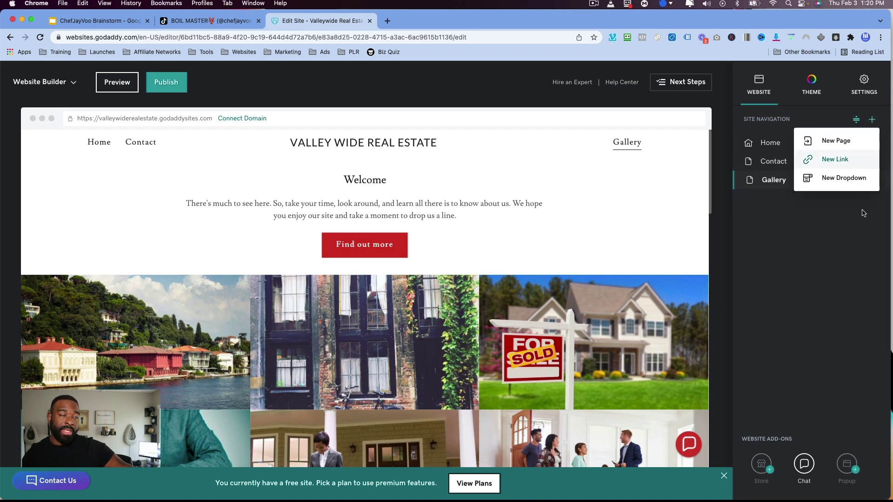
{"action": "left_click", "coordinate": [824, 178]}
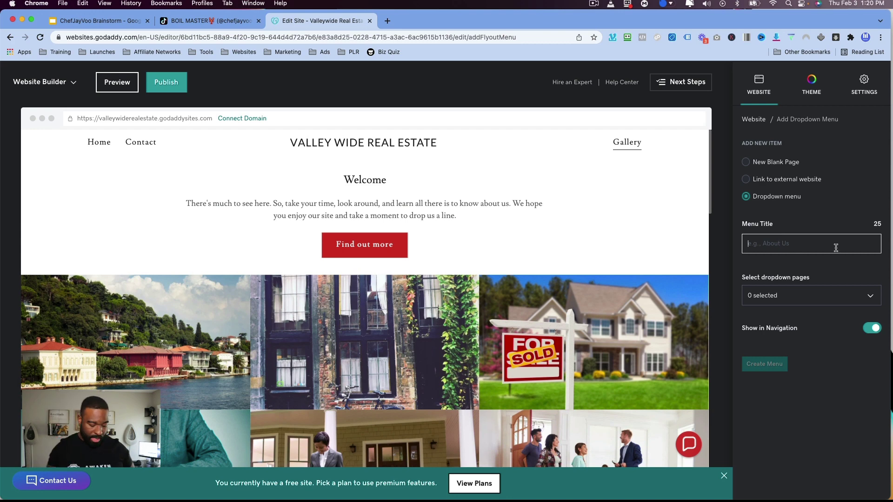
{"action": "type", "text": "Gallery 2"}
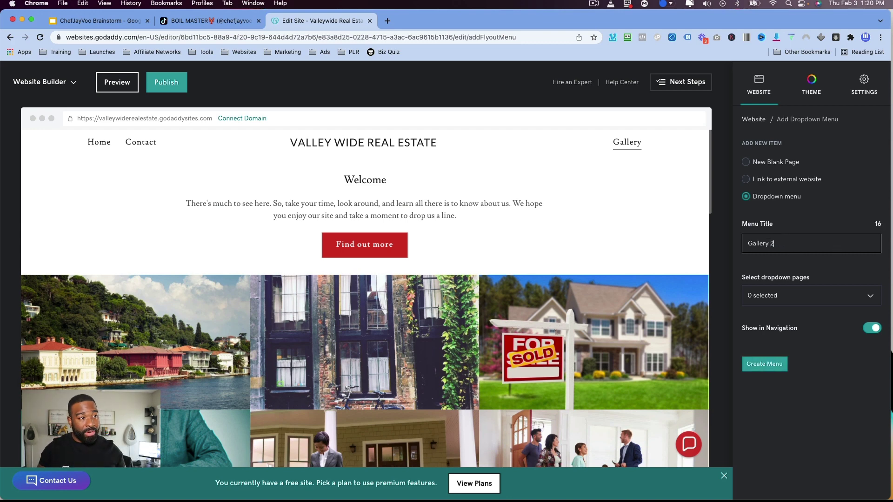
{"action": "left_click", "coordinate": [781, 180]}
{"action": "left_click", "coordinate": [779, 163]}
{"action": "left_click", "coordinate": [776, 196]}
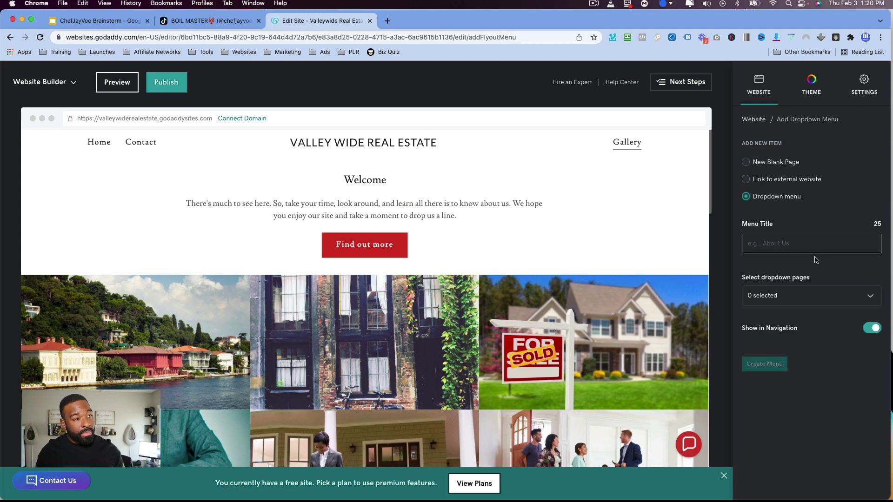
{"action": "type", "text": "Gallery 2"}
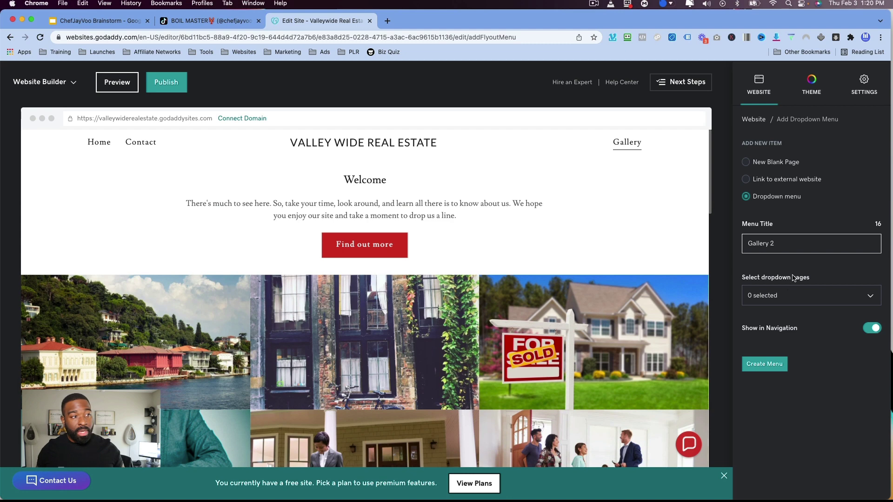
Put the Gallery page in the dropdown, create it and check it in the header.
{"action": "left_click", "coordinate": [785, 300]}
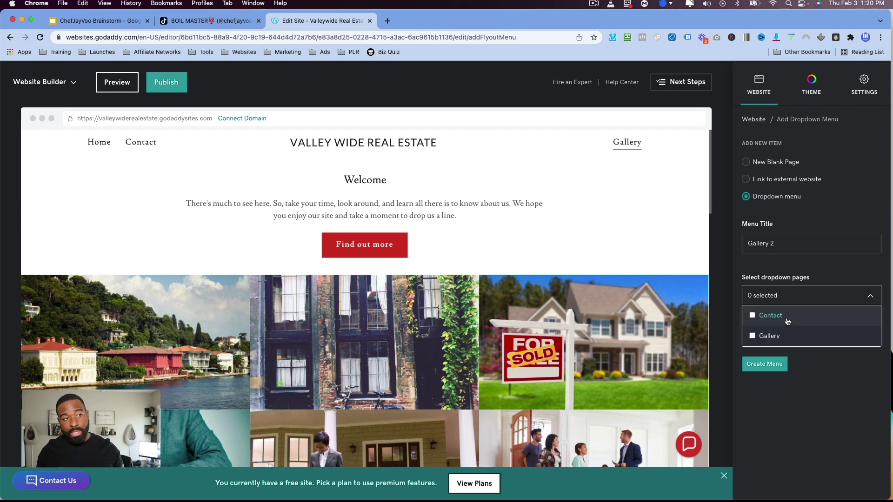
{"action": "double_click", "coordinate": [772, 336]}
{"action": "left_click", "coordinate": [752, 337]}
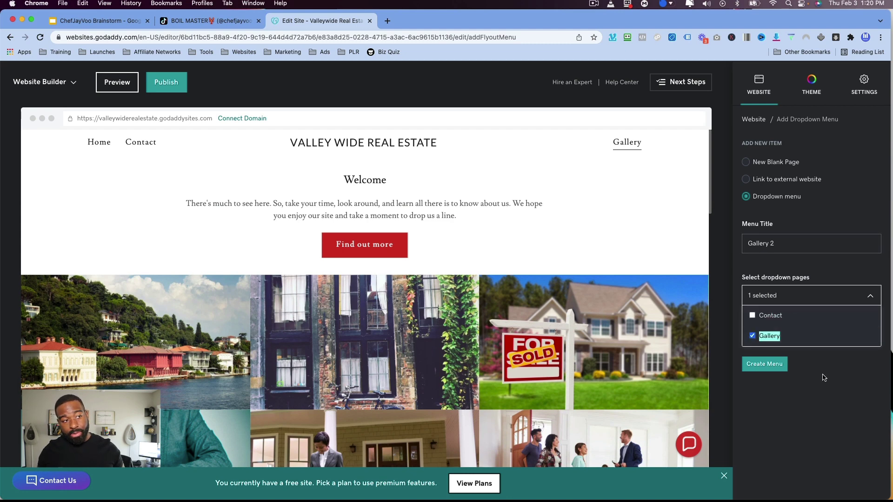
{"action": "left_click", "coordinate": [772, 368]}
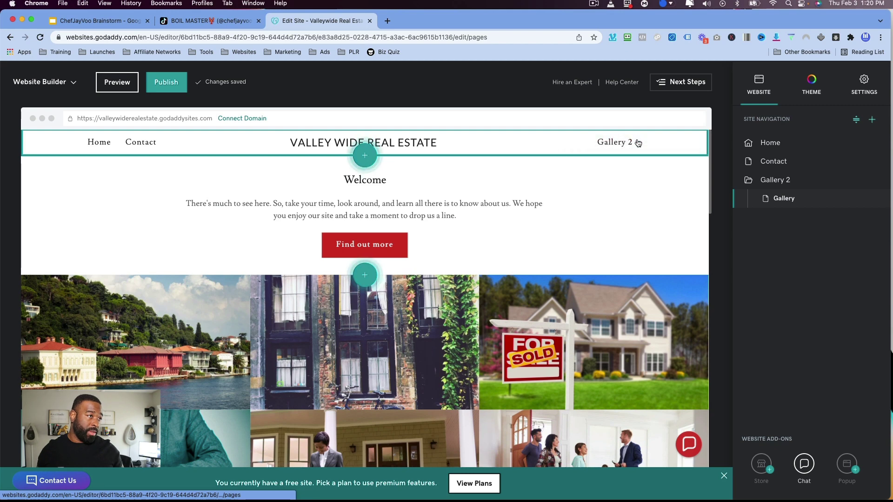
{"action": "left_click", "coordinate": [615, 142]}
{"action": "left_click", "coordinate": [593, 253]}
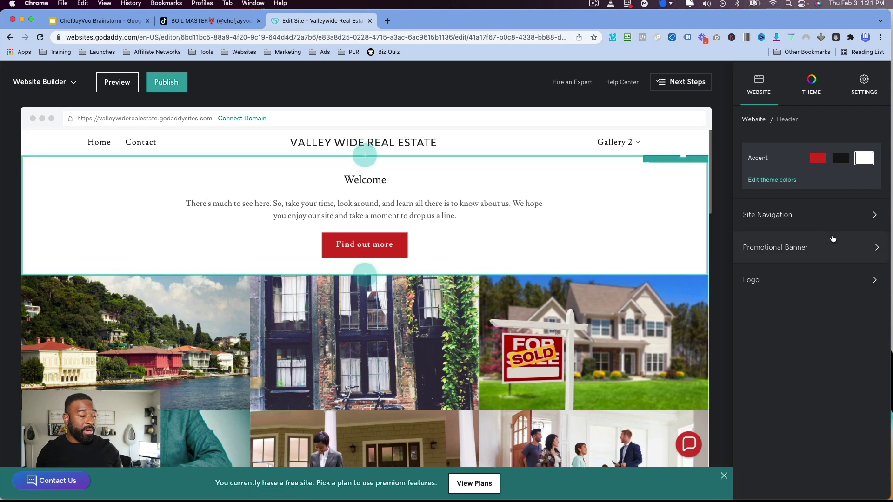
{"action": "left_click", "coordinate": [832, 239]}
{"action": "left_click", "coordinate": [787, 119]}
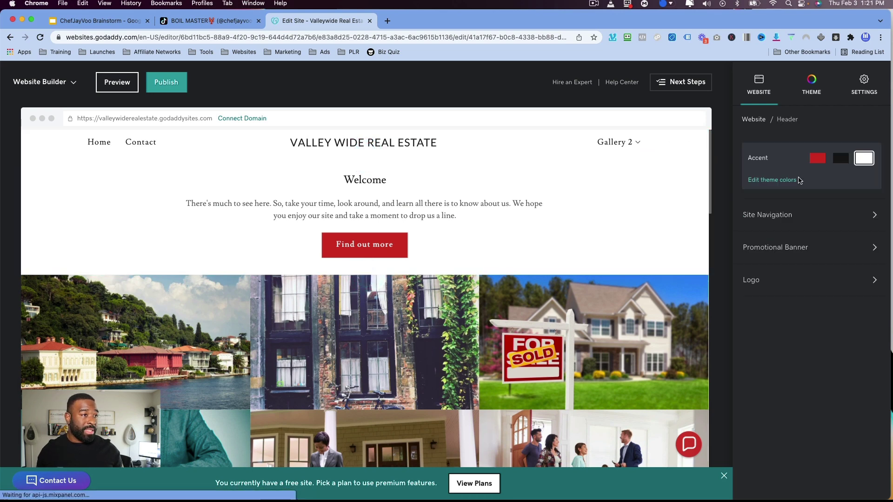
{"action": "left_click", "coordinate": [809, 212]}
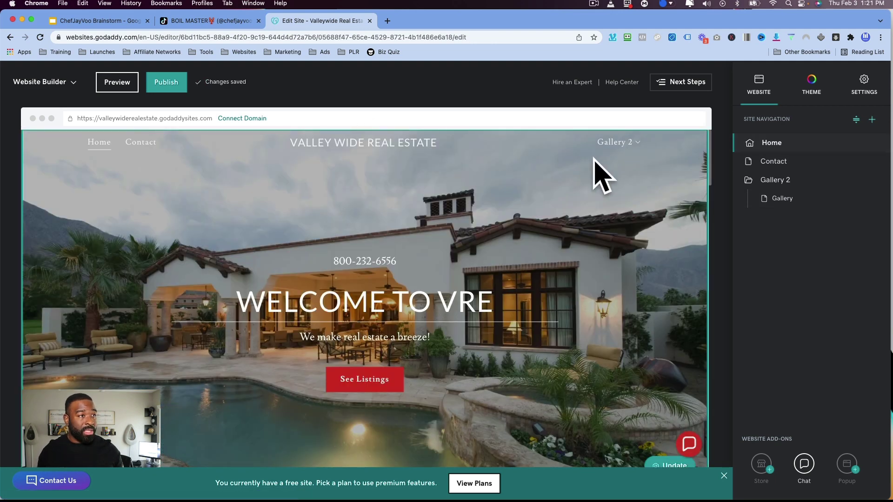
{"action": "left_click", "coordinate": [570, 147]}
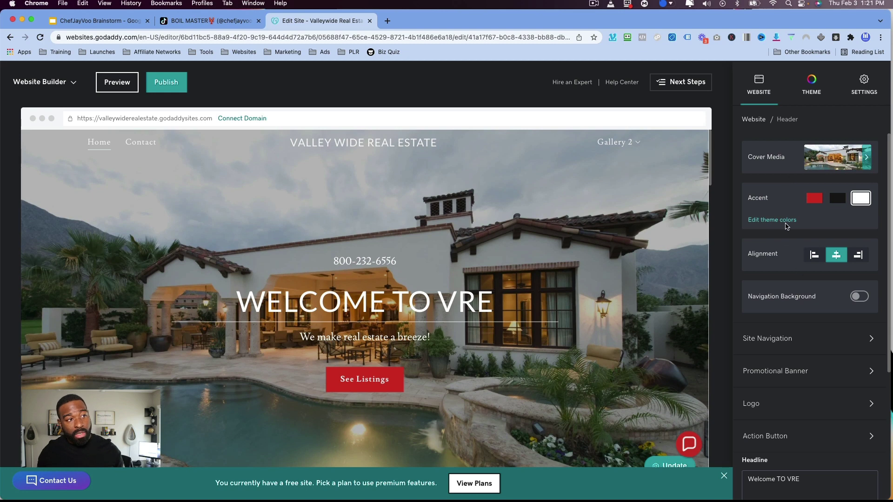
{"action": "scroll", "coordinate": [807, 297], "scroll_direction": "down", "scroll_amount": 3}
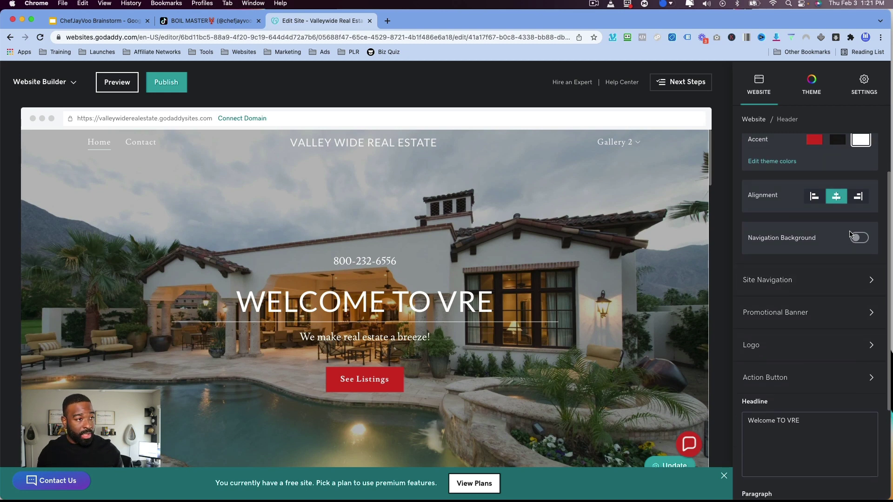
{"action": "left_click", "coordinate": [861, 238]}
{"action": "left_click", "coordinate": [862, 238]}
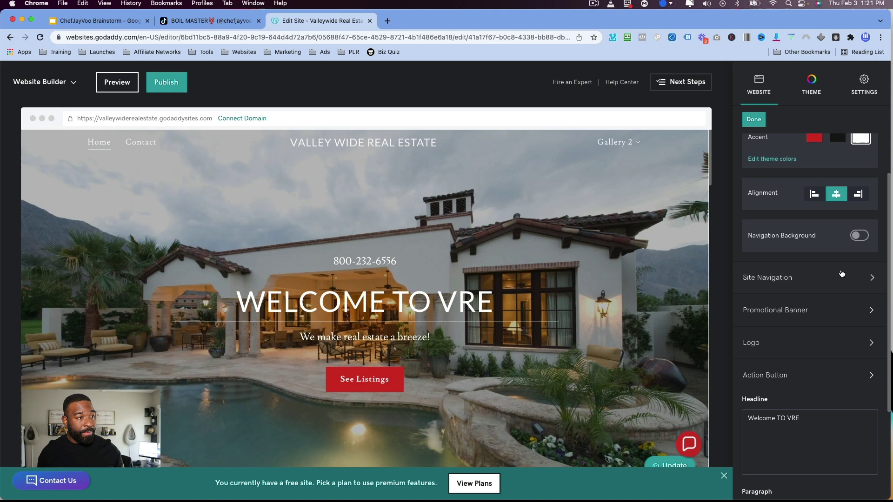
{"action": "left_click", "coordinate": [842, 274]}
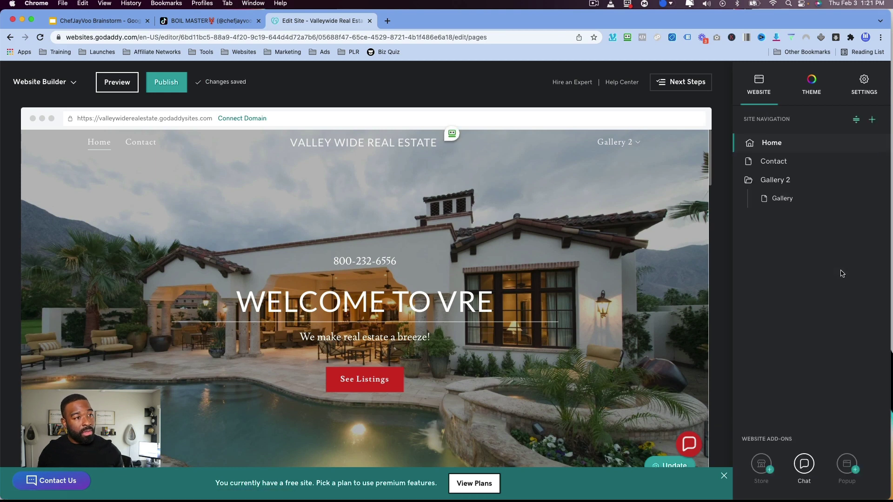
{"action": "left_click", "coordinate": [815, 81]}
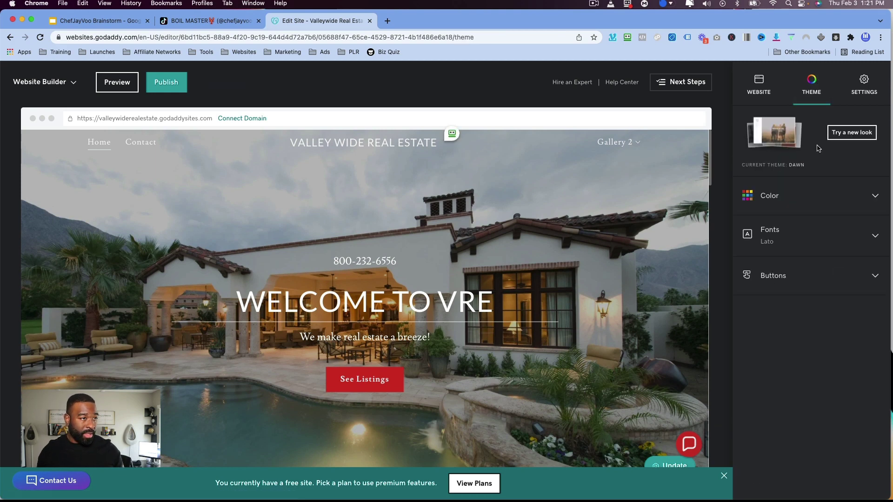
Try Fit and Inset for the header cover image, keep Fill, and show the page list.
{"action": "left_click", "coordinate": [200, 148]}
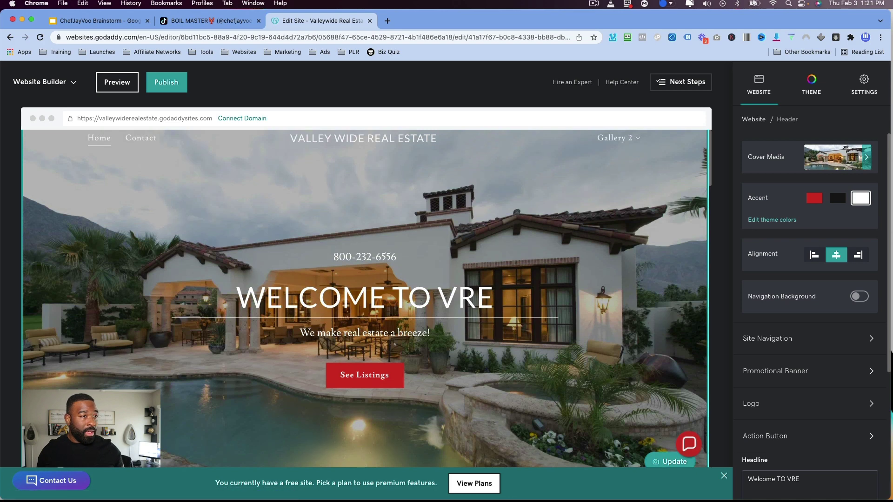
{"action": "left_click", "coordinate": [837, 156]}
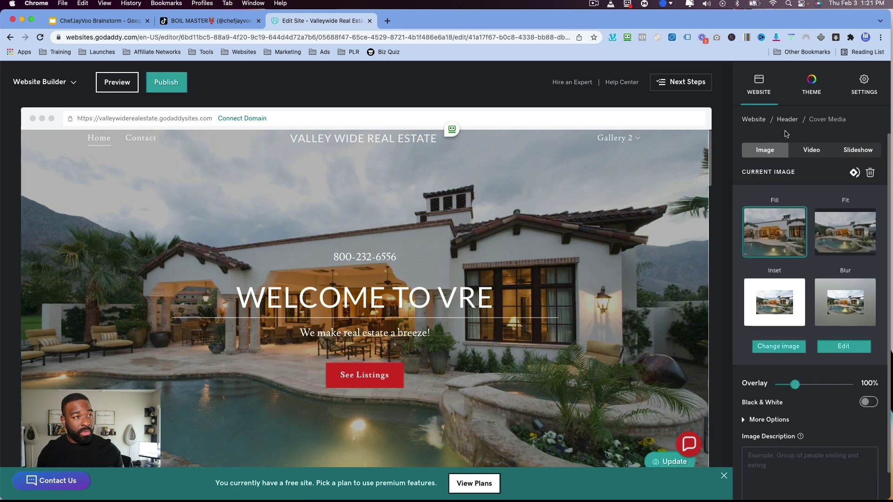
{"action": "left_click", "coordinate": [864, 242]}
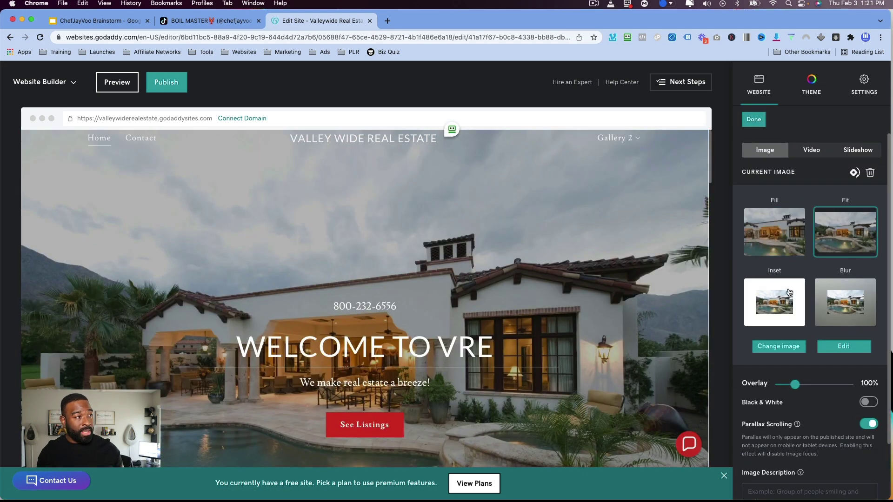
{"action": "left_click", "coordinate": [757, 312]}
{"action": "left_click", "coordinate": [771, 233]}
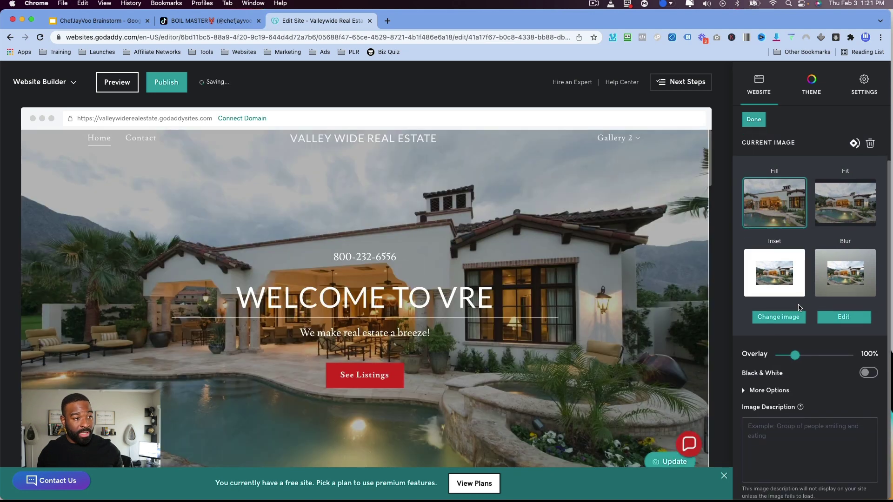
{"action": "left_click", "coordinate": [753, 119]}
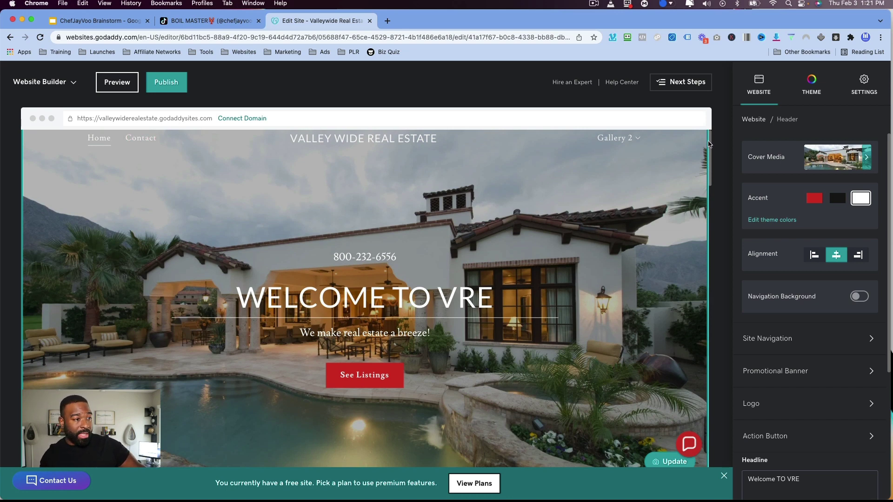
{"action": "left_click", "coordinate": [780, 338]}
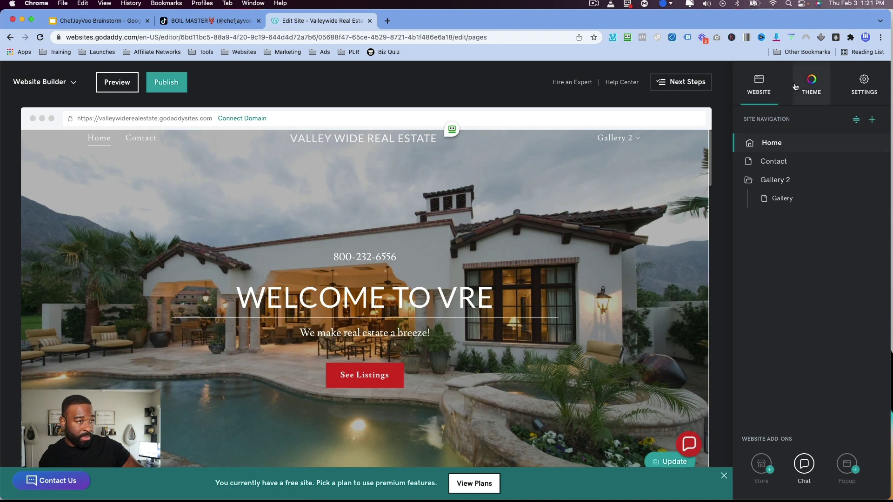
Move between the Theme and Settings tabs, then open the Try a new look gallery.
{"action": "left_click", "coordinate": [814, 87]}
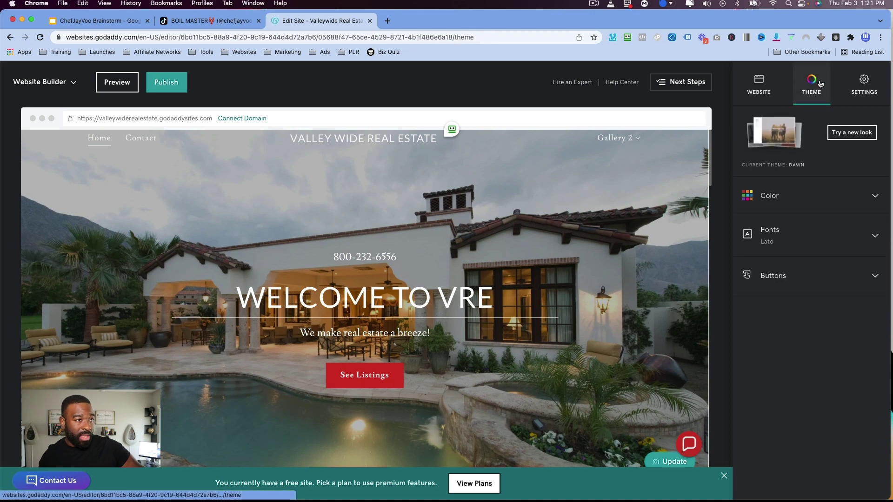
{"action": "left_click", "coordinate": [859, 83]}
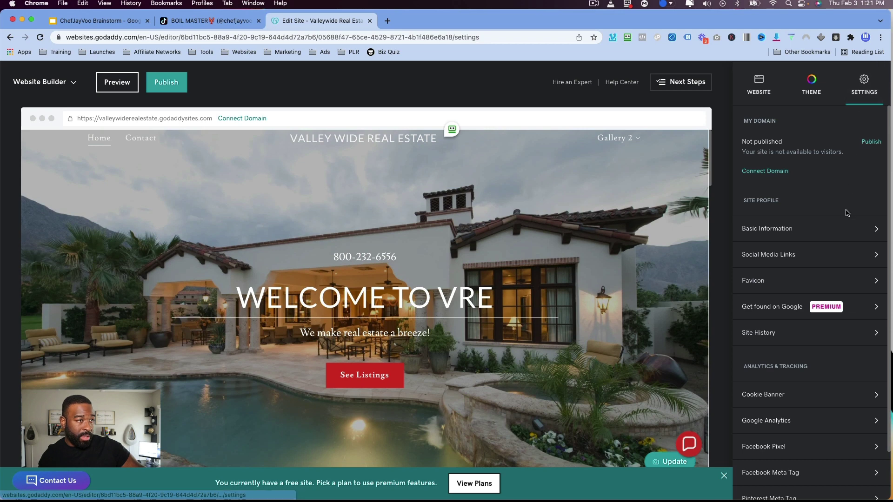
{"action": "left_click", "coordinate": [811, 84]}
{"action": "left_click", "coordinate": [839, 131]}
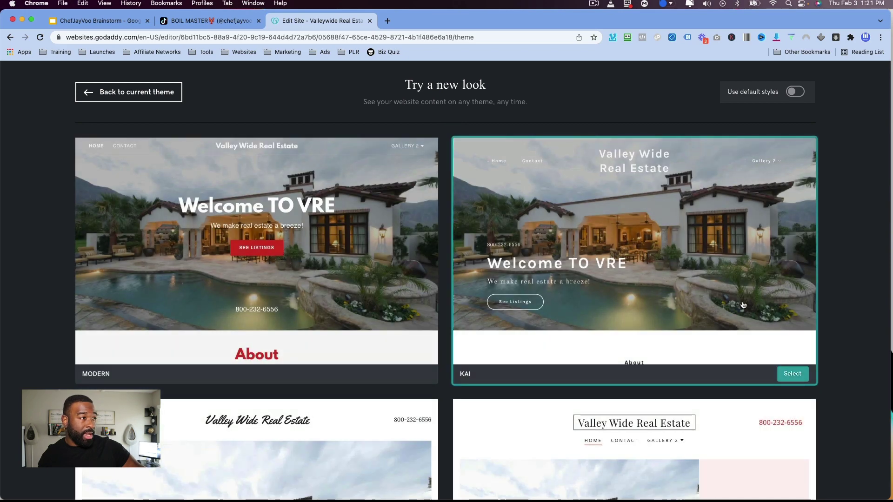
Scroll through the alternative theme previews, then go back to the current Dawn theme.
{"action": "scroll", "coordinate": [624, 325], "scroll_direction": "down", "scroll_amount": 5}
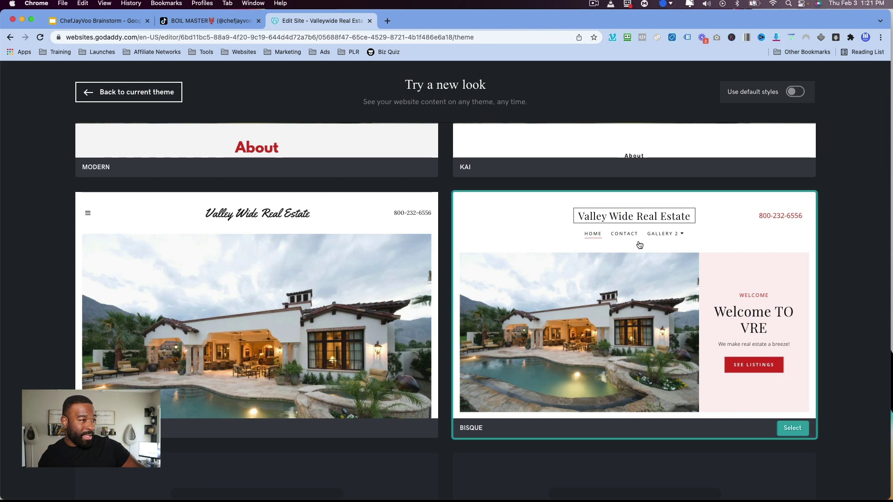
{"action": "scroll", "coordinate": [628, 289], "scroll_direction": "down", "scroll_amount": 5}
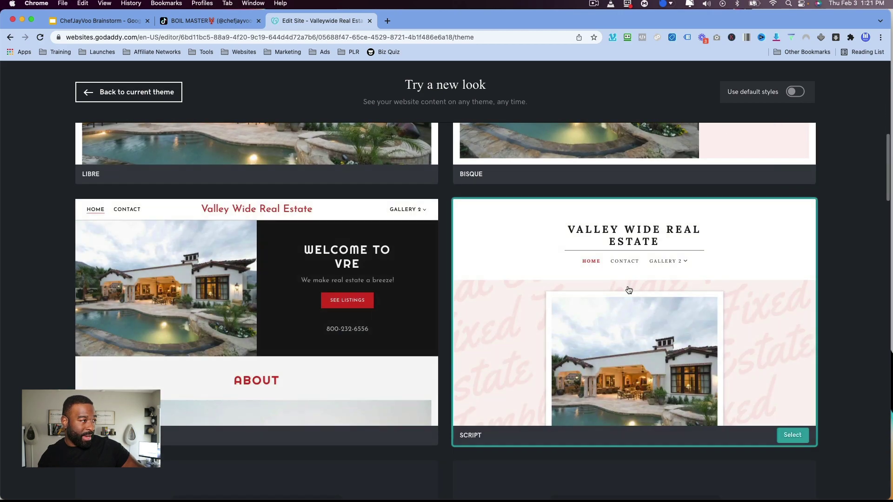
{"action": "scroll", "coordinate": [628, 290], "scroll_direction": "down", "scroll_amount": 6}
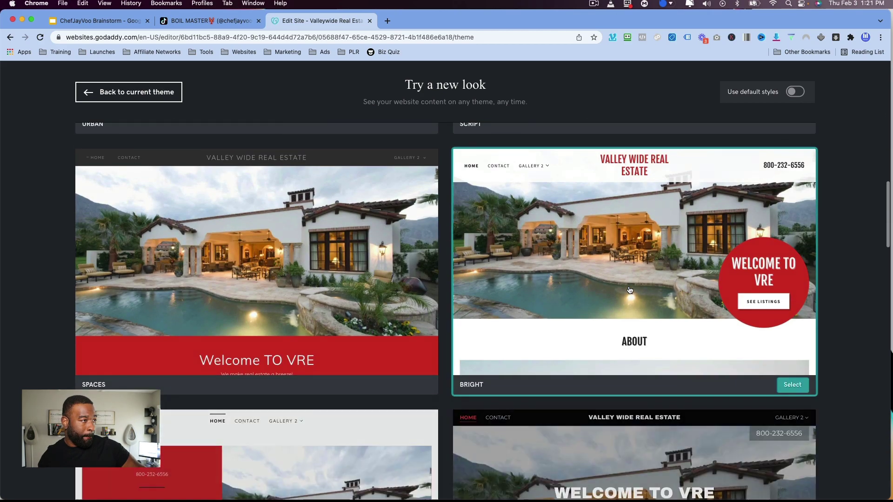
{"action": "scroll", "coordinate": [631, 292], "scroll_direction": "down", "scroll_amount": 4}
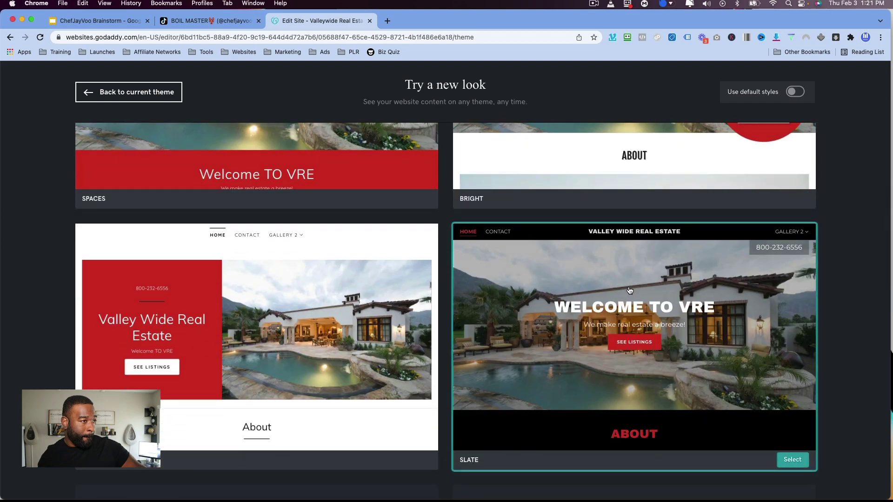
{"action": "scroll", "coordinate": [629, 291], "scroll_direction": "down", "scroll_amount": 4}
{"action": "scroll", "coordinate": [630, 291], "scroll_direction": "up", "scroll_amount": 5}
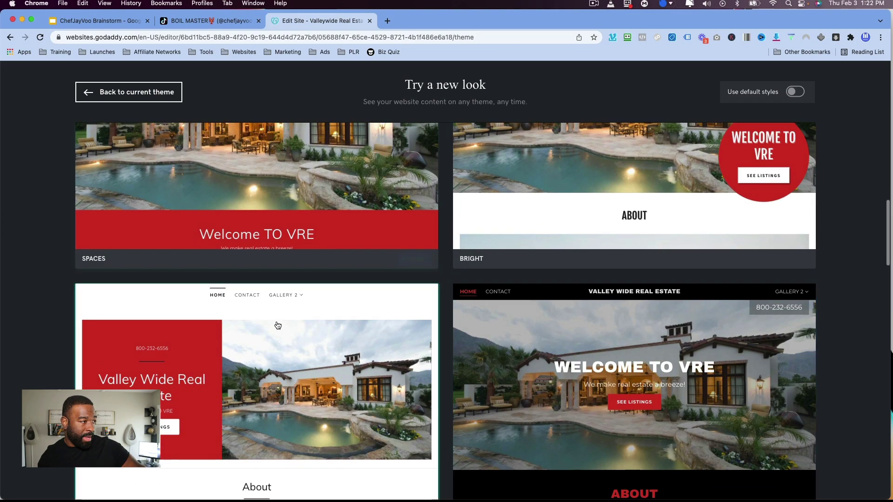
{"action": "scroll", "coordinate": [309, 325], "scroll_direction": "up", "scroll_amount": 15}
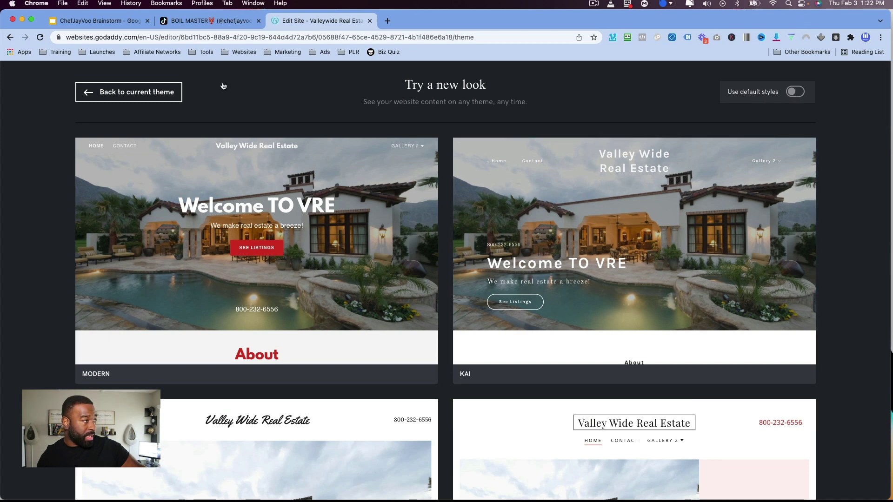
{"action": "left_click", "coordinate": [125, 94]}
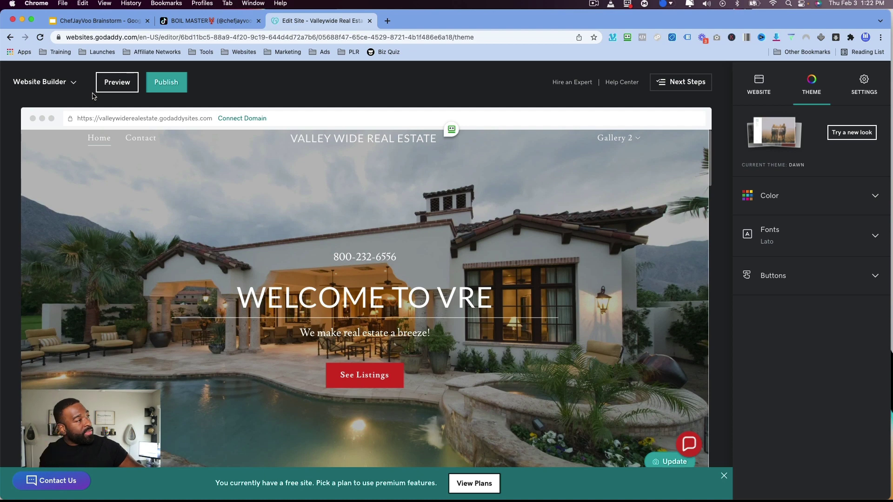
Try right alignment and a navigation background on the header, reverting to centred with none.
{"action": "left_click", "coordinate": [80, 144]}
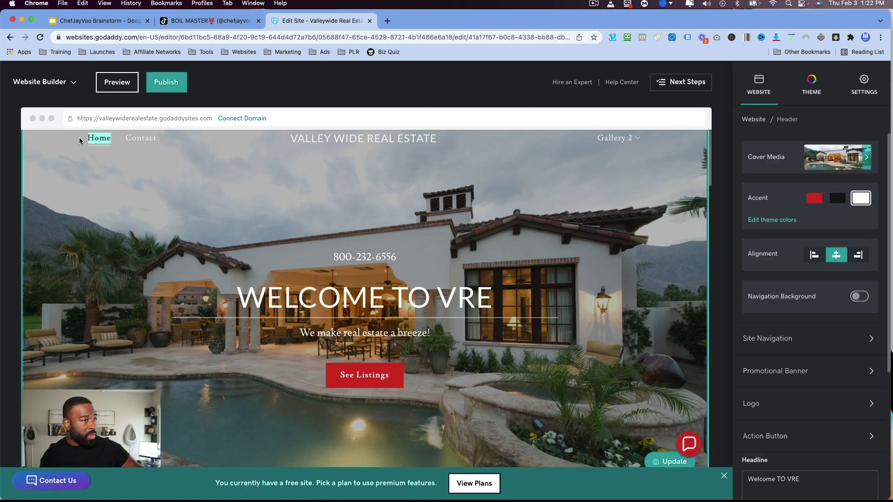
{"action": "left_click", "coordinate": [857, 255]}
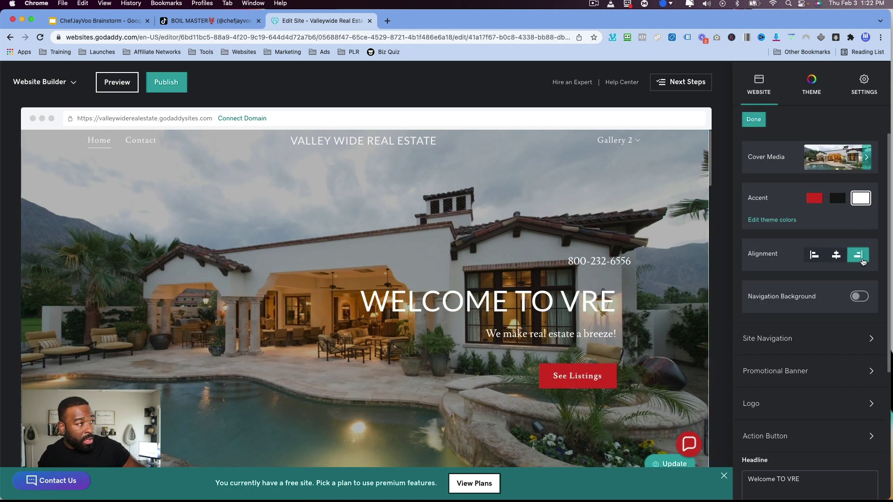
{"action": "left_click", "coordinate": [835, 255]}
{"action": "left_click", "coordinate": [858, 297]}
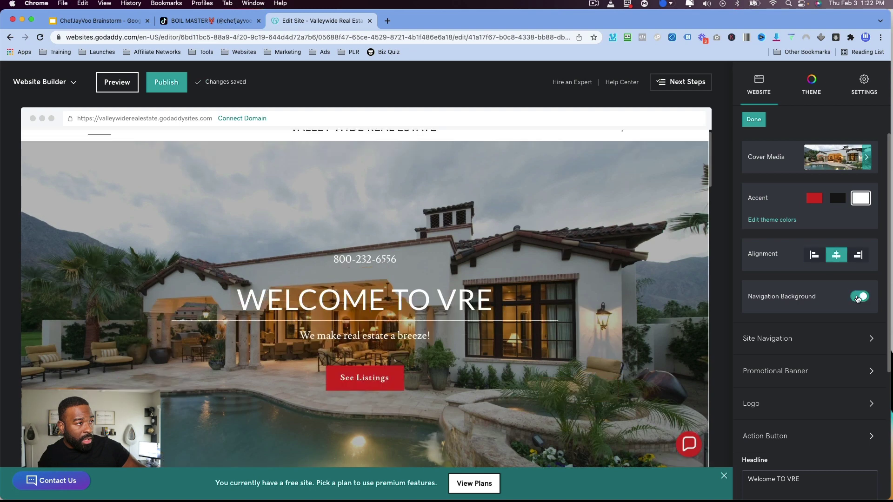
{"action": "left_click", "coordinate": [858, 298]}
Revisit the page list, reopen the header settings and dismiss the free-site plan banner.
{"action": "left_click", "coordinate": [840, 337]}
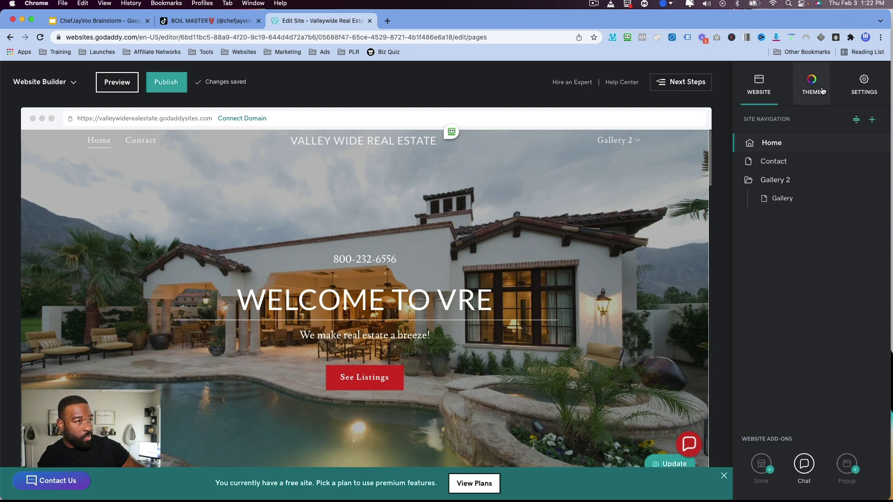
{"action": "left_click", "coordinate": [759, 85]}
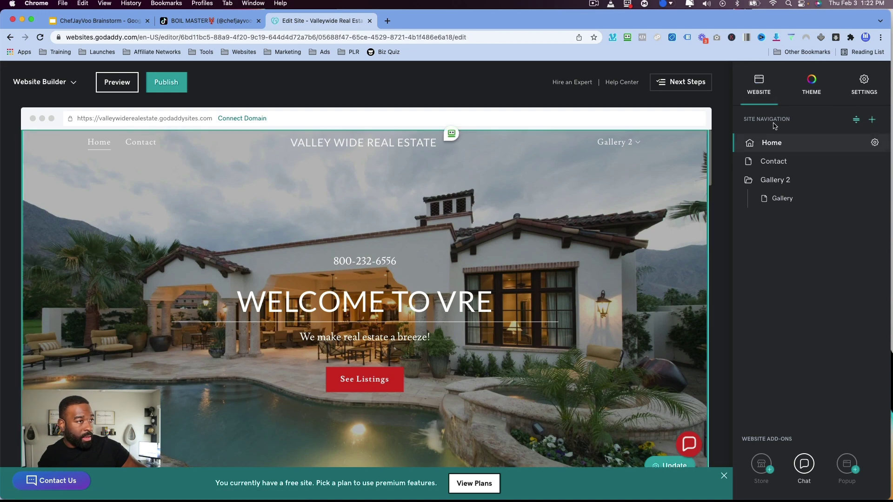
{"action": "left_click", "coordinate": [585, 151]}
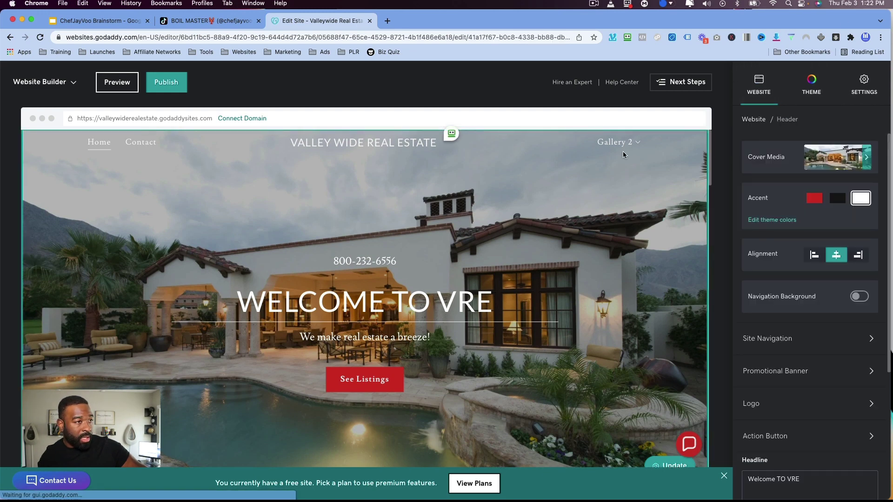
{"action": "scroll", "coordinate": [792, 357], "scroll_direction": "down", "scroll_amount": 5}
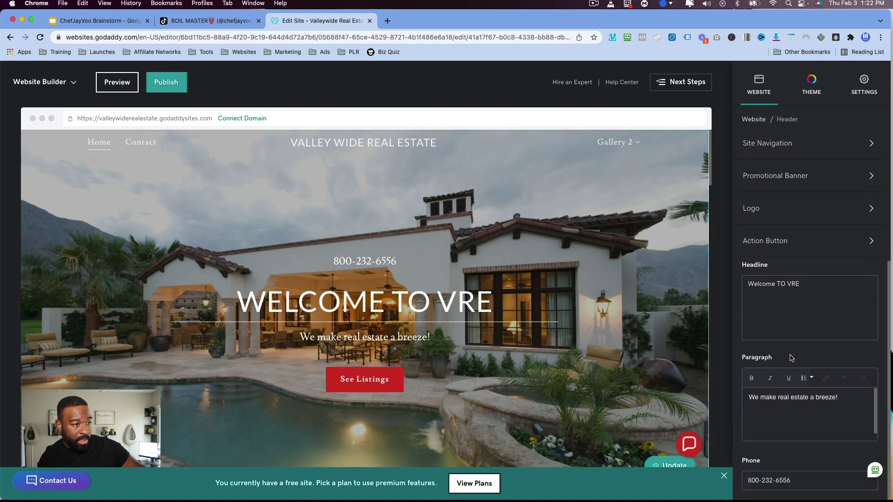
{"action": "scroll", "coordinate": [792, 357], "scroll_direction": "up", "scroll_amount": 5}
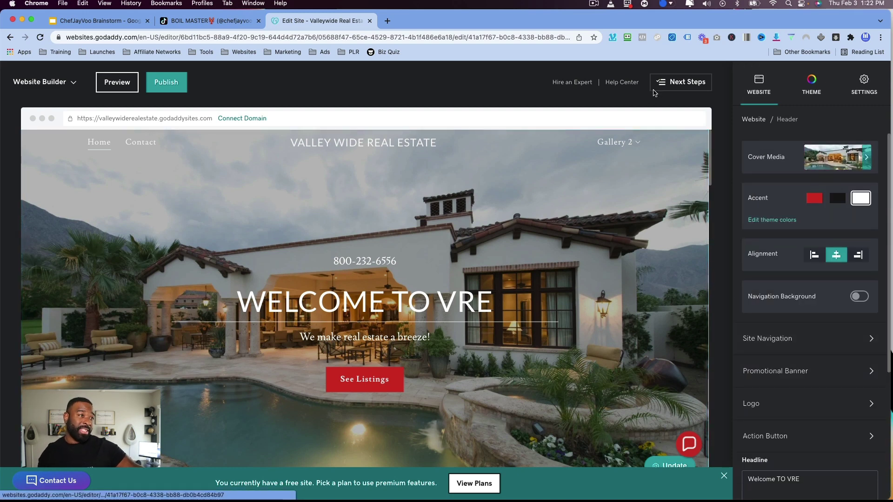
{"action": "left_click", "coordinate": [723, 476]}
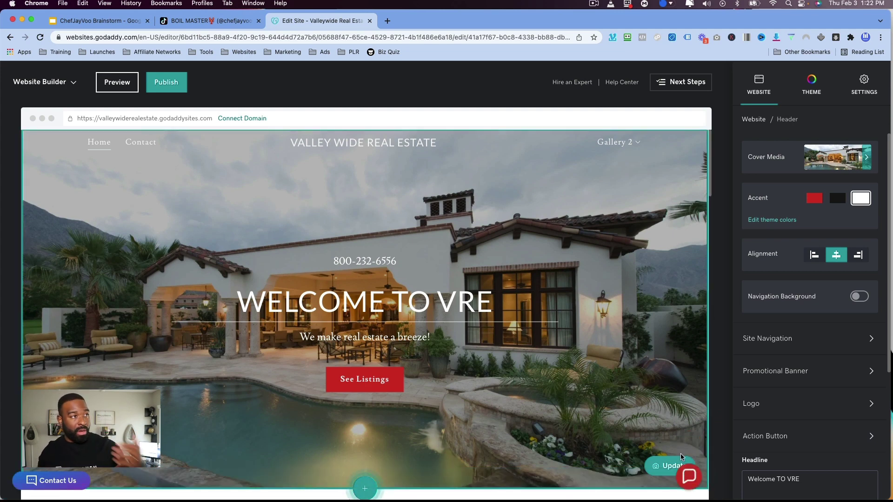
Publish the site from the editor menu and view the live site in a new tab.
{"action": "left_click", "coordinate": [71, 83]}
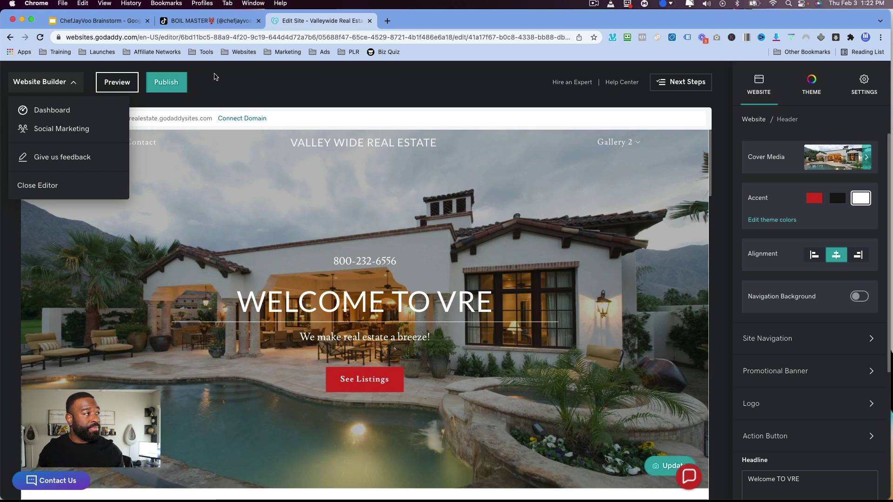
{"action": "left_click", "coordinate": [183, 82]}
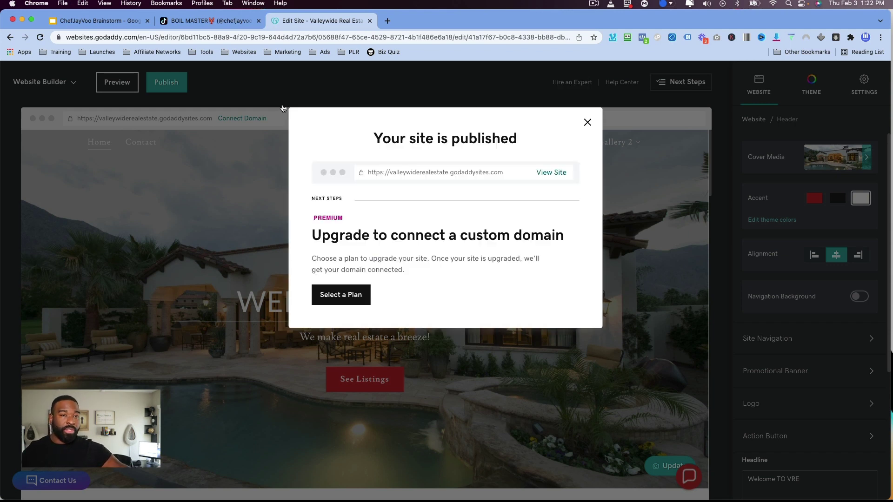
{"action": "left_click", "coordinate": [551, 172]}
Scroll through the live site's home page, then close its tab to return to the editor.
{"action": "left_click", "coordinate": [267, 37]}
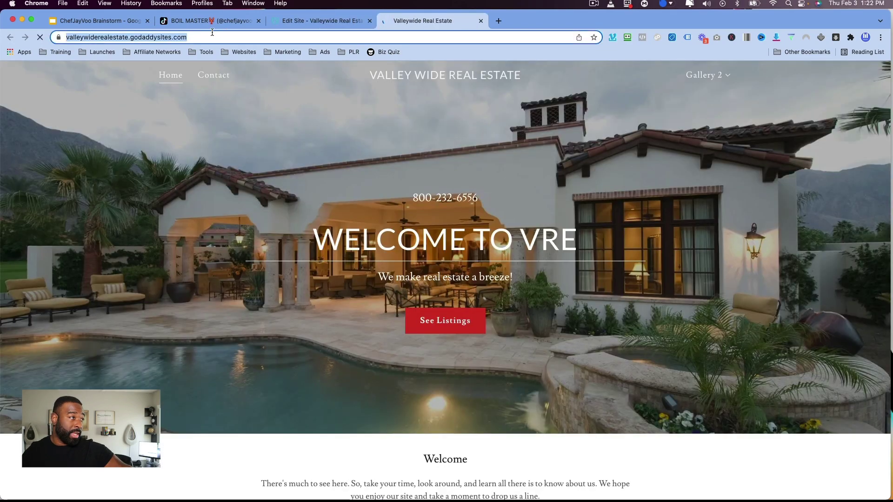
{"action": "scroll", "coordinate": [325, 199], "scroll_direction": "down", "scroll_amount": 15}
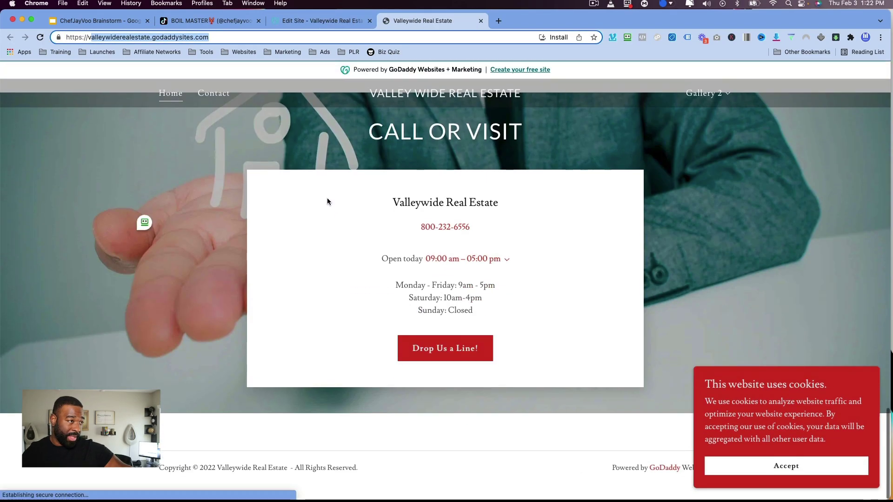
{"action": "scroll", "coordinate": [328, 197], "scroll_direction": "up", "scroll_amount": 15}
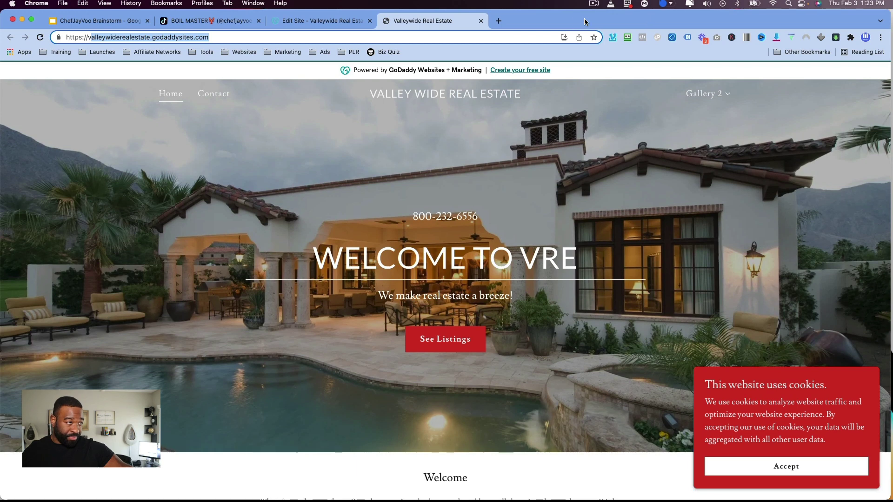
{"action": "left_click", "coordinate": [481, 21]}
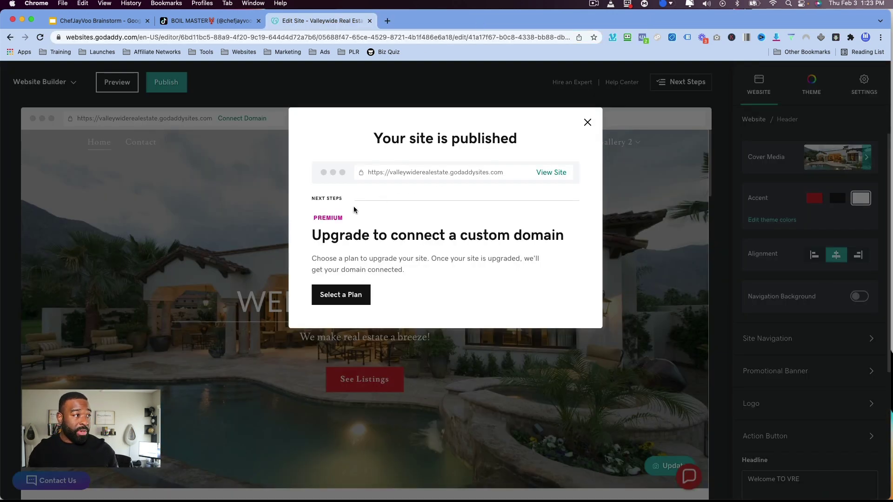
Dismiss the published message and open the Choose a plan offer from Settings' Connect Domain option.
{"action": "left_click", "coordinate": [587, 123]}
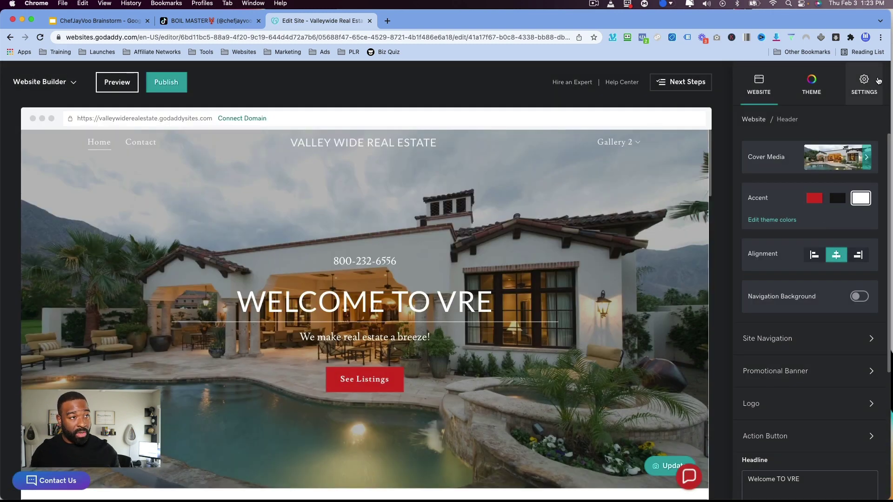
{"action": "left_click", "coordinate": [863, 84]}
{"action": "left_click", "coordinate": [768, 174]}
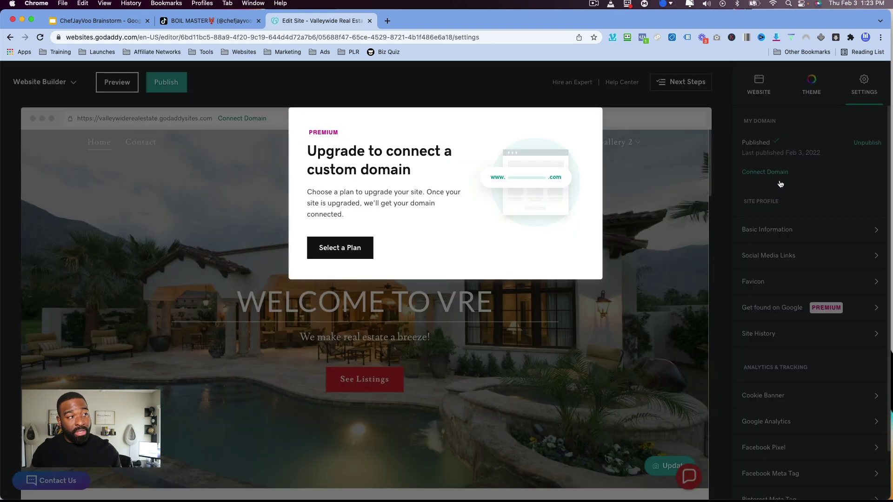
{"action": "left_click", "coordinate": [359, 254]}
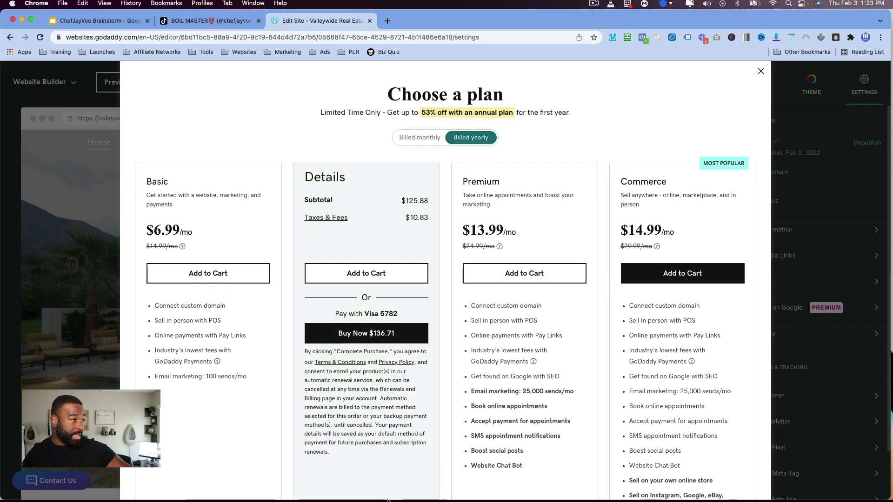
Review the plan features and prices: Basic $6.99, Standard $10.49, Premium $13.99, Commerce $14.99 monthly.
{"action": "scroll", "coordinate": [275, 375], "scroll_direction": "down", "scroll_amount": 2}
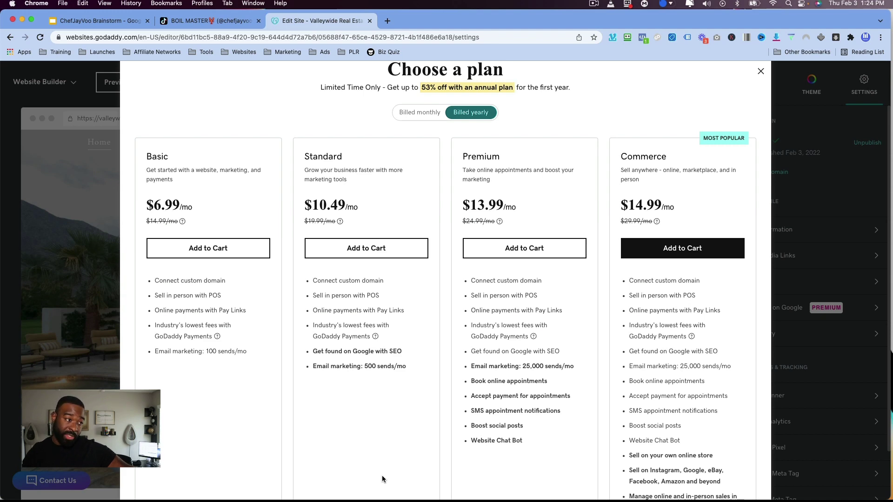
{"action": "scroll", "coordinate": [691, 363], "scroll_direction": "down", "scroll_amount": 5}
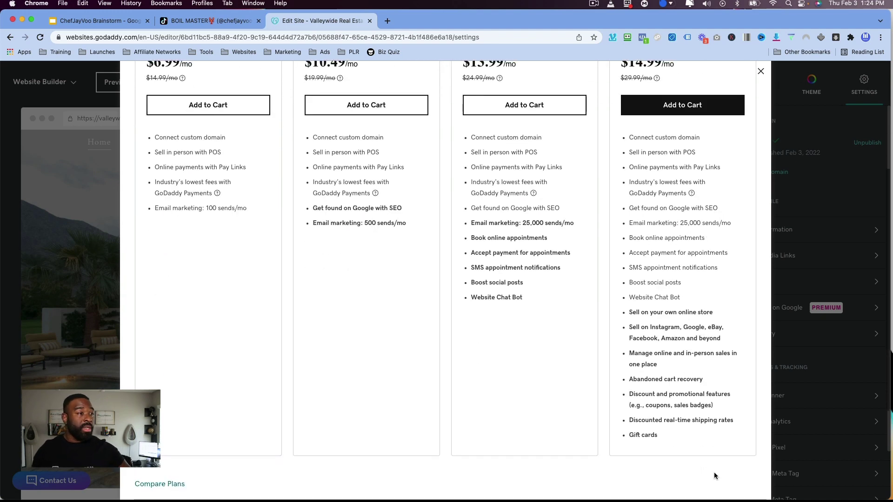
{"action": "scroll", "coordinate": [639, 486], "scroll_direction": "up", "scroll_amount": 5}
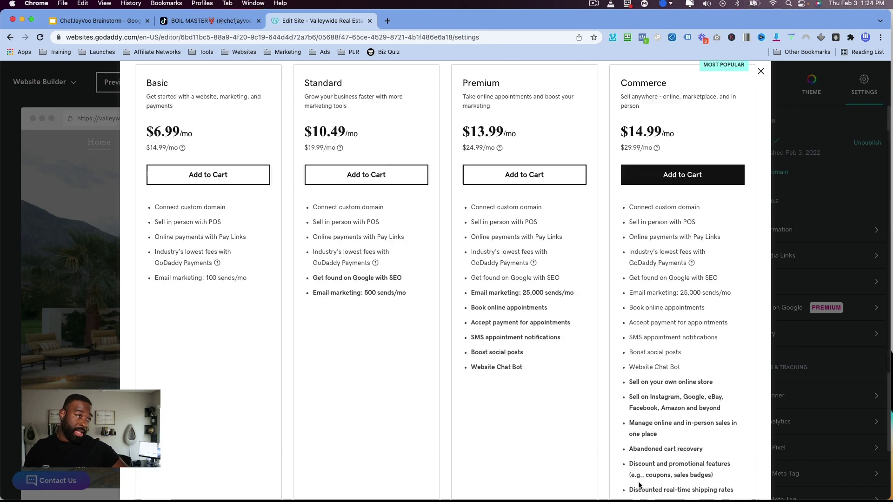
{"action": "scroll", "coordinate": [671, 413], "scroll_direction": "down", "scroll_amount": 3}
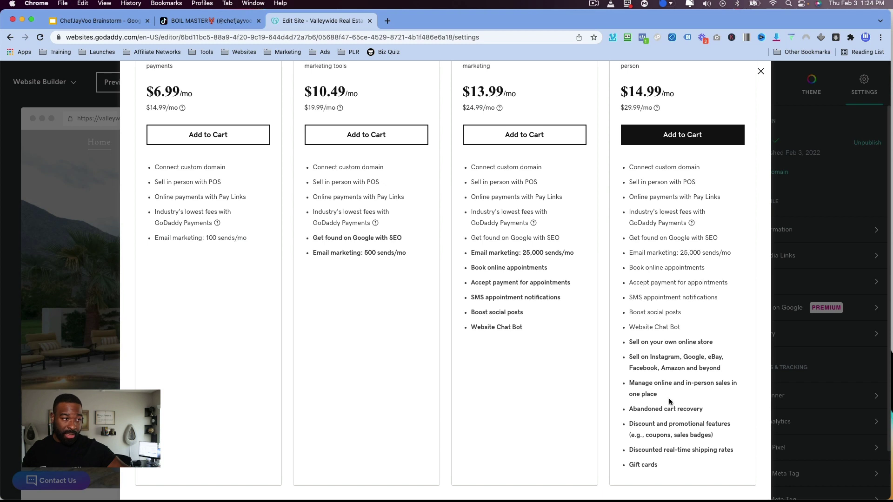
{"action": "scroll", "coordinate": [683, 384], "scroll_direction": "down", "scroll_amount": 1}
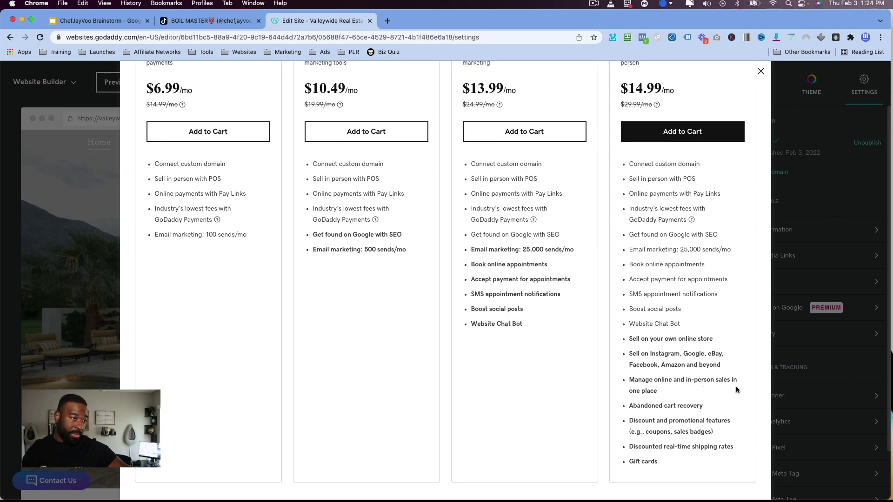
{"action": "scroll", "coordinate": [669, 421], "scroll_direction": "down", "scroll_amount": 1}
{"action": "scroll", "coordinate": [670, 421], "scroll_direction": "up", "scroll_amount": 1}
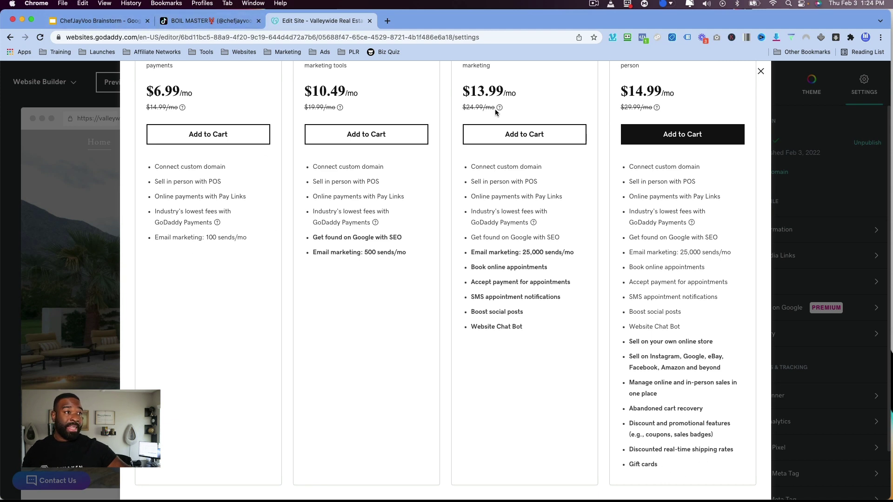
{"action": "left_click", "coordinate": [761, 70]}
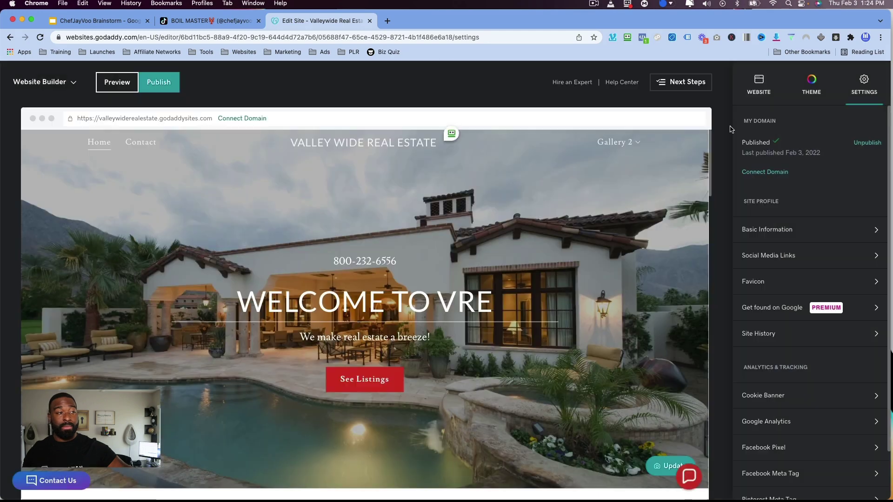
{"action": "scroll", "coordinate": [609, 247], "scroll_direction": "down", "scroll_amount": 15}
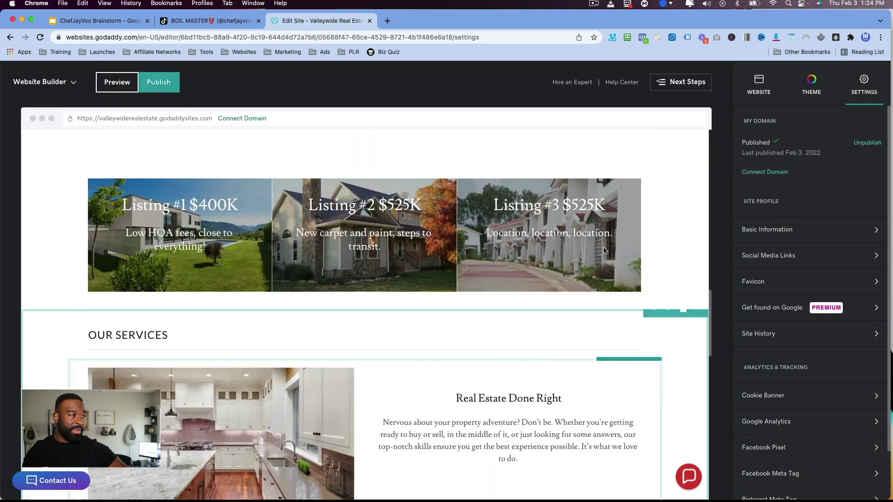
{"action": "scroll", "coordinate": [607, 249], "scroll_direction": "up", "scroll_amount": 15}
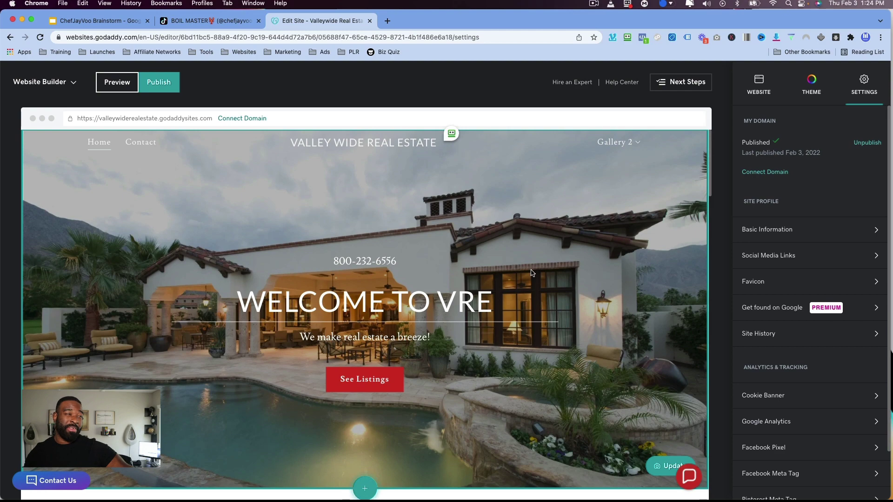
{"action": "scroll", "coordinate": [533, 268], "scroll_direction": "down", "scroll_amount": 10}
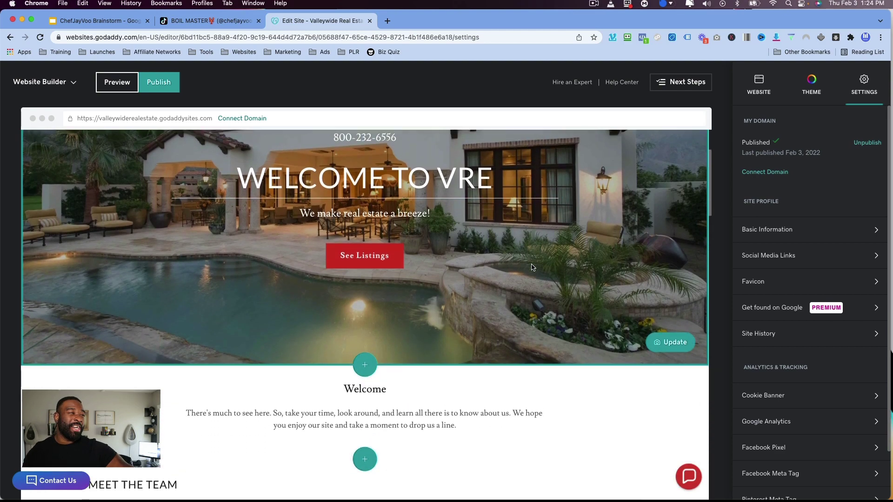
{"action": "scroll", "coordinate": [532, 264], "scroll_direction": "down", "scroll_amount": 15}
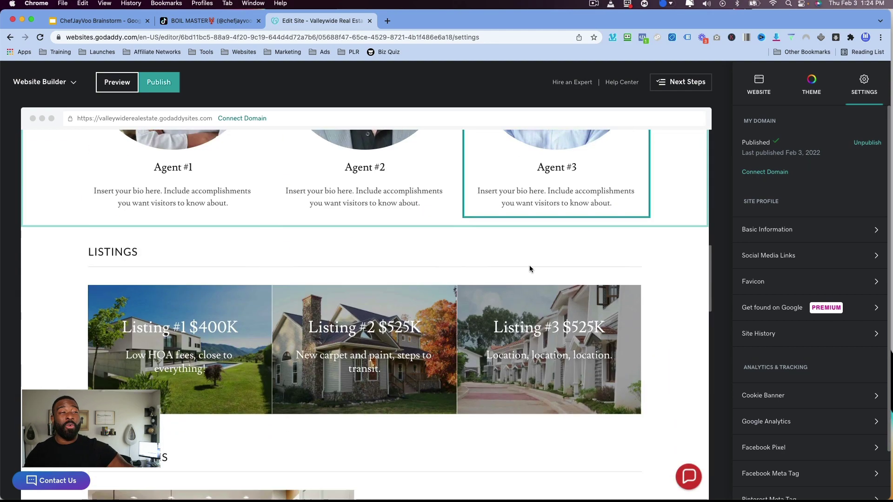
{"action": "scroll", "coordinate": [532, 266], "scroll_direction": "down", "scroll_amount": 15}
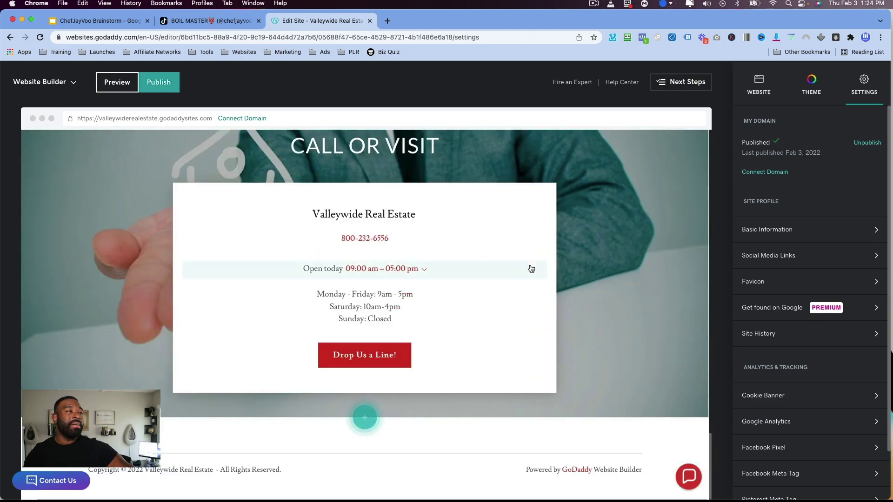
{"action": "scroll", "coordinate": [533, 266], "scroll_direction": "up", "scroll_amount": 20}
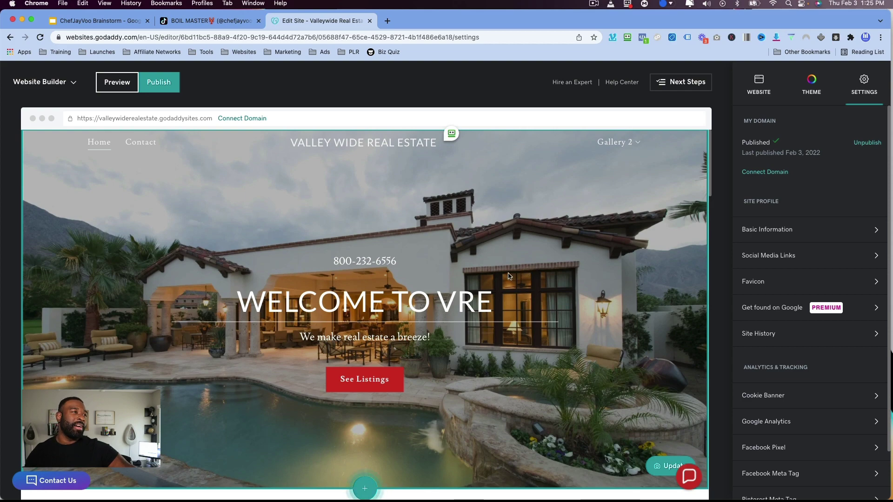
{"action": "scroll", "coordinate": [509, 274], "scroll_direction": "down", "scroll_amount": 10}
{"action": "scroll", "coordinate": [507, 274], "scroll_direction": "down", "scroll_amount": 9}
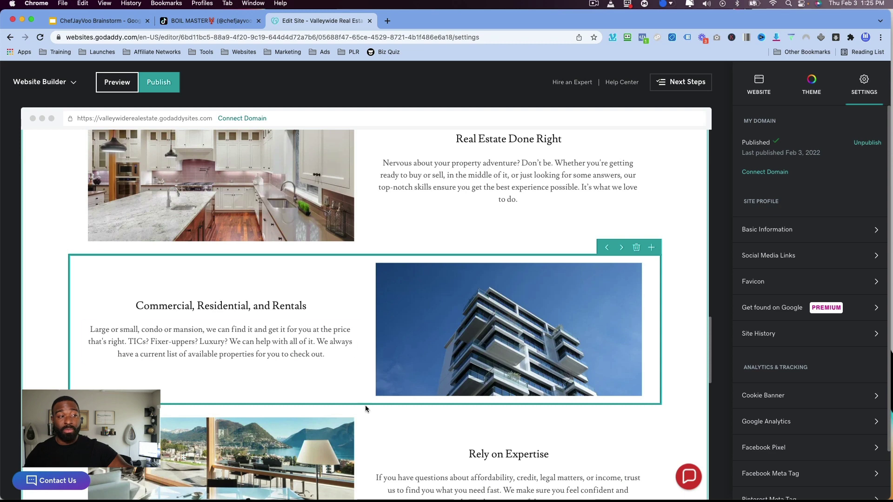
{"action": "scroll", "coordinate": [365, 406], "scroll_direction": "down", "scroll_amount": 5}
{"action": "scroll", "coordinate": [366, 407], "scroll_direction": "down", "scroll_amount": 8}
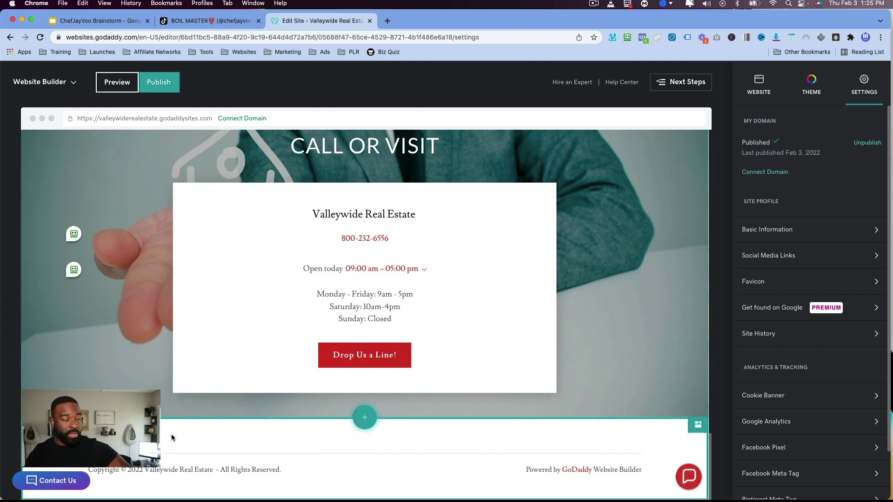
{"action": "scroll", "coordinate": [171, 434], "scroll_direction": "up", "scroll_amount": 10}
{"action": "scroll", "coordinate": [171, 434], "scroll_direction": "up", "scroll_amount": 10}
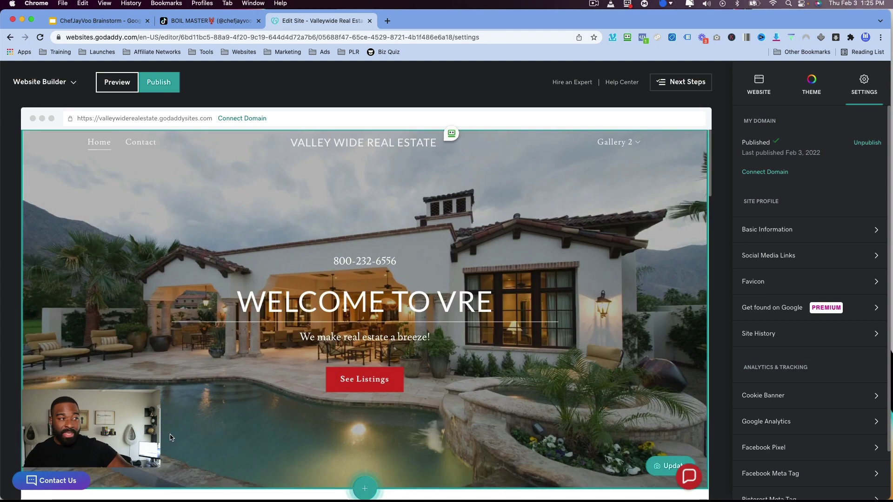